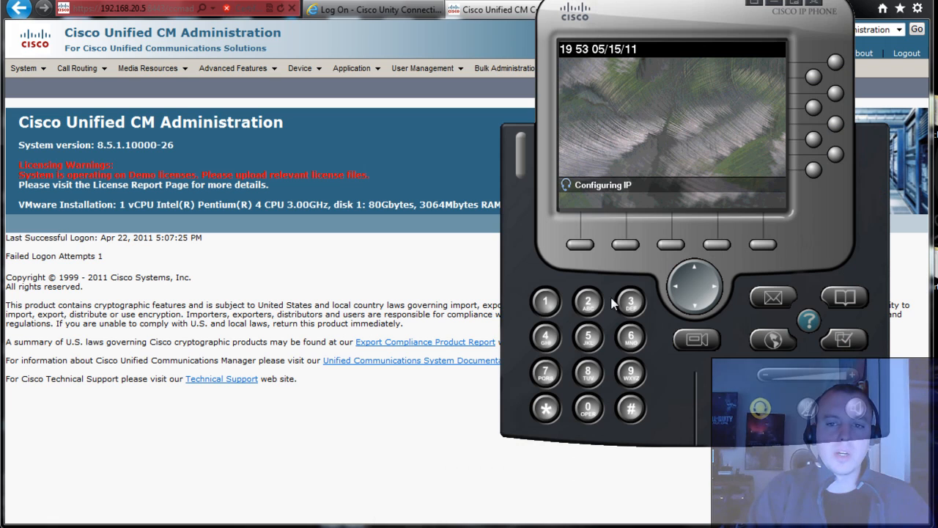
# - Move the IP Communicator softphone aside and bring the Unified CM Administration home page forward
pyautogui.moveTo(691, 14); pyautogui.dragTo(690, 70)
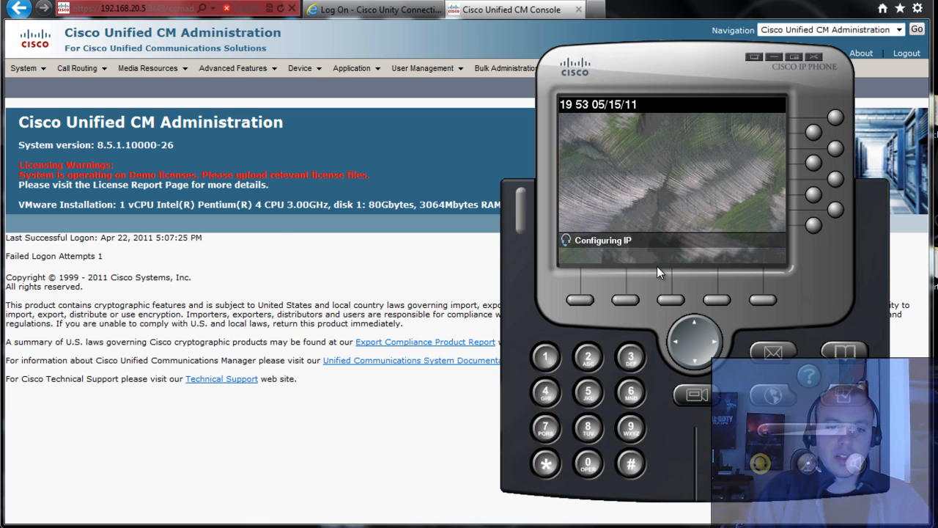
pyautogui.click(318, 269)
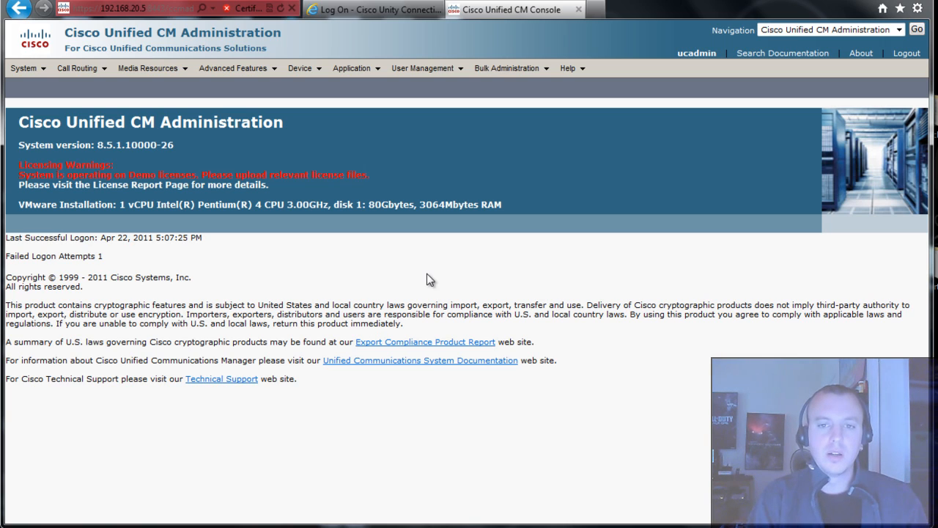
# - Open the Message Waiting number list under Voice Mail and start a new entry
pyautogui.moveTo(255, 71)
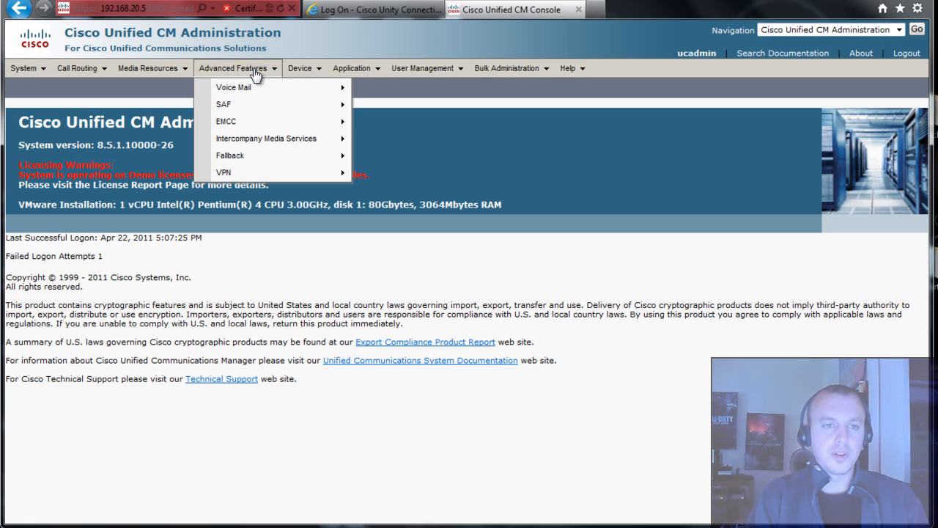
pyautogui.moveTo(253, 90)
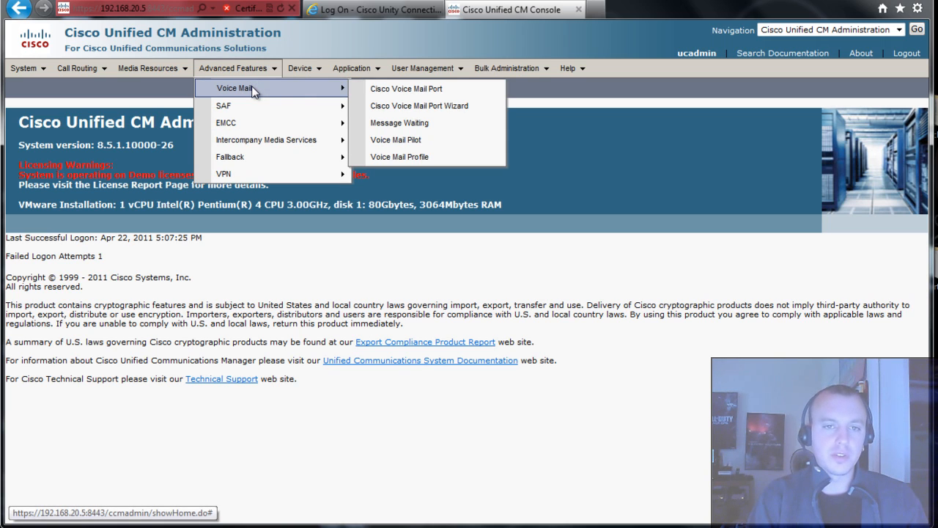
pyautogui.click(454, 132)
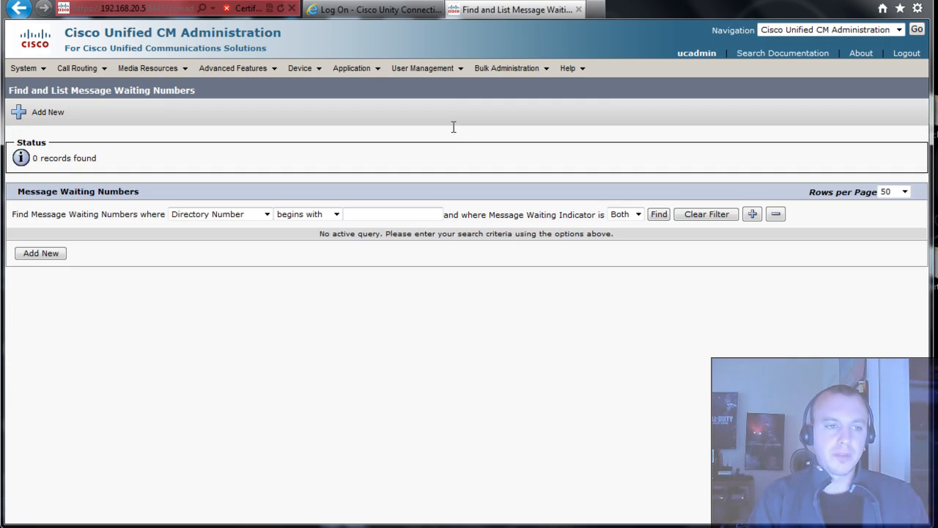
pyautogui.click(658, 215)
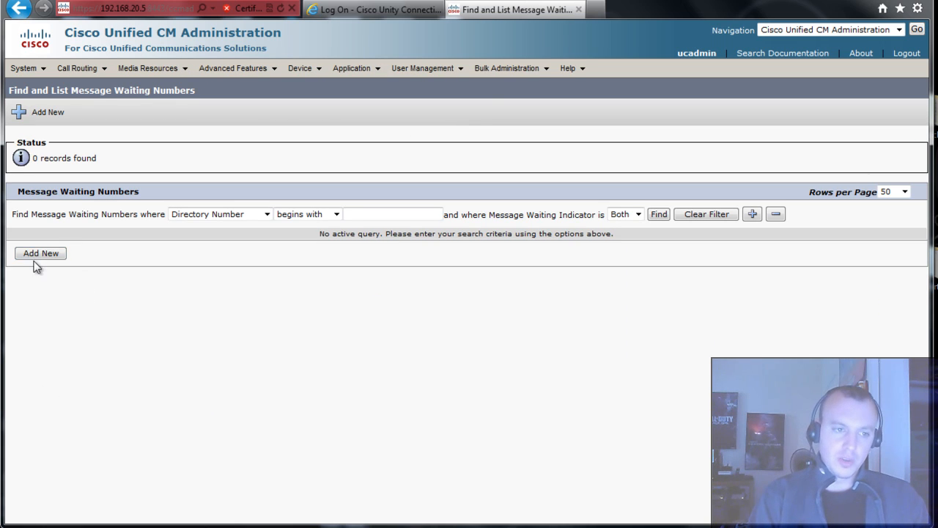
pyautogui.click(44, 255)
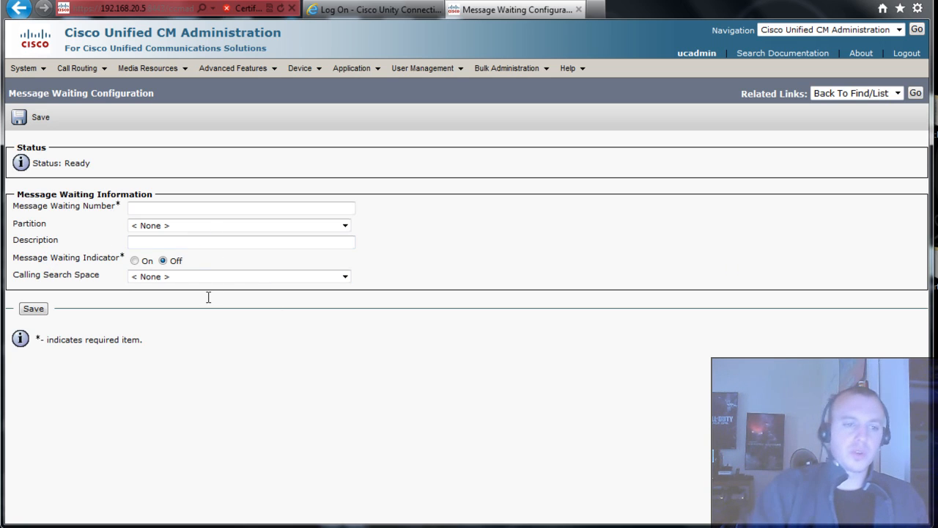
# - Save number 5501 with partition None, indicator On and description 'WMI On'
pyautogui.click(153, 209)
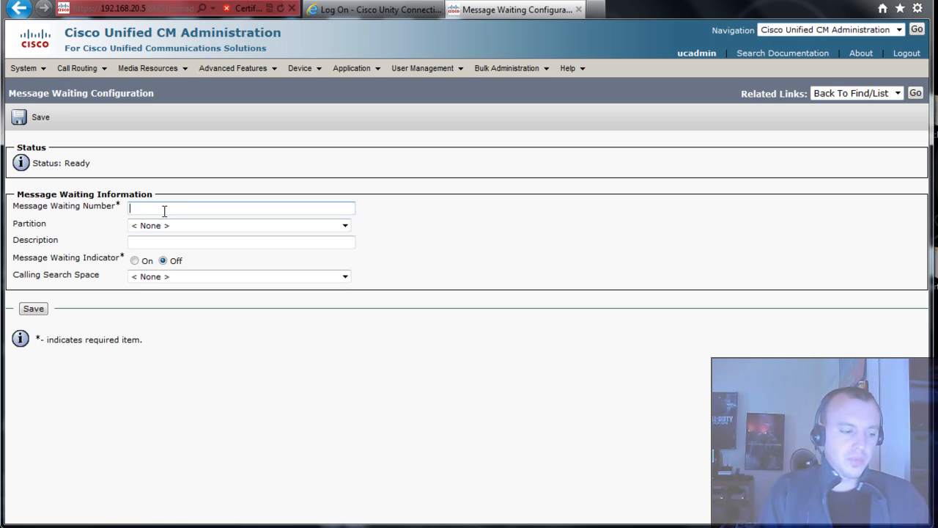
pyautogui.write('5501')
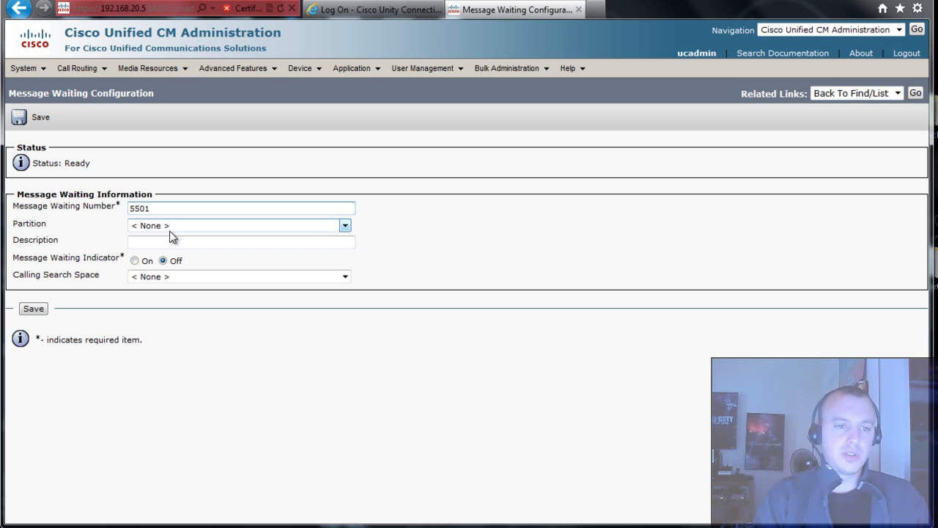
pyautogui.click(171, 235)
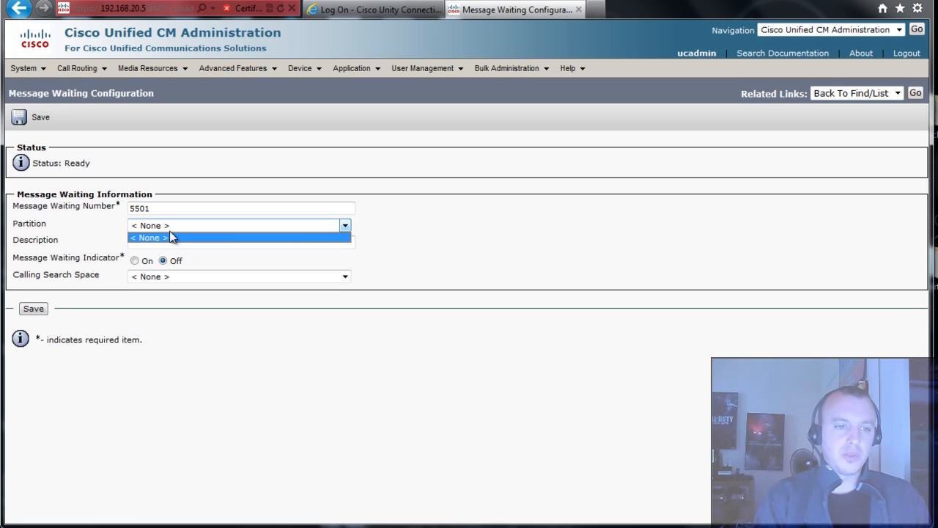
pyautogui.click(171, 238)
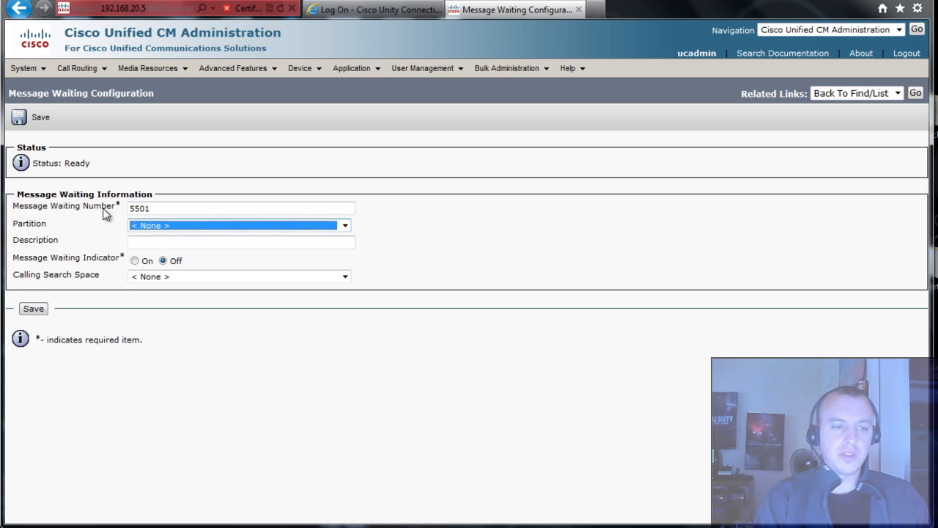
pyautogui.click(162, 262)
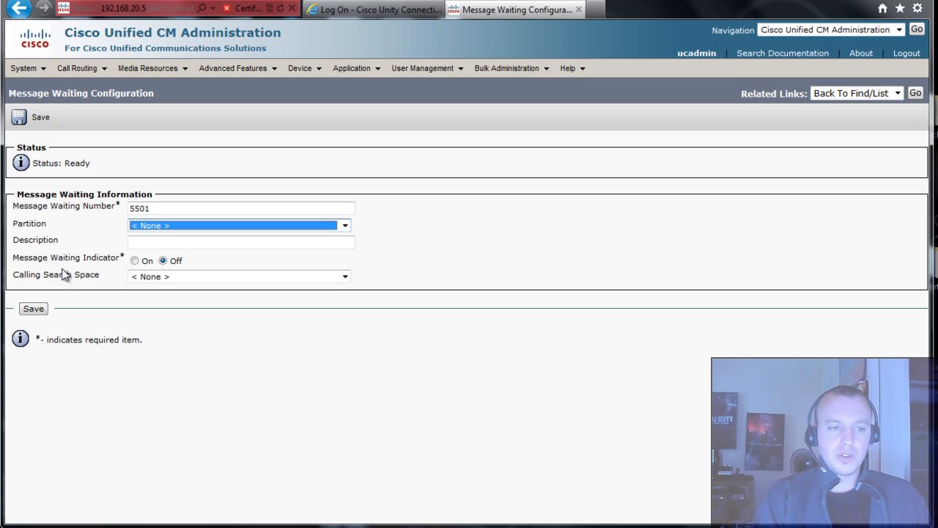
pyautogui.click(144, 261)
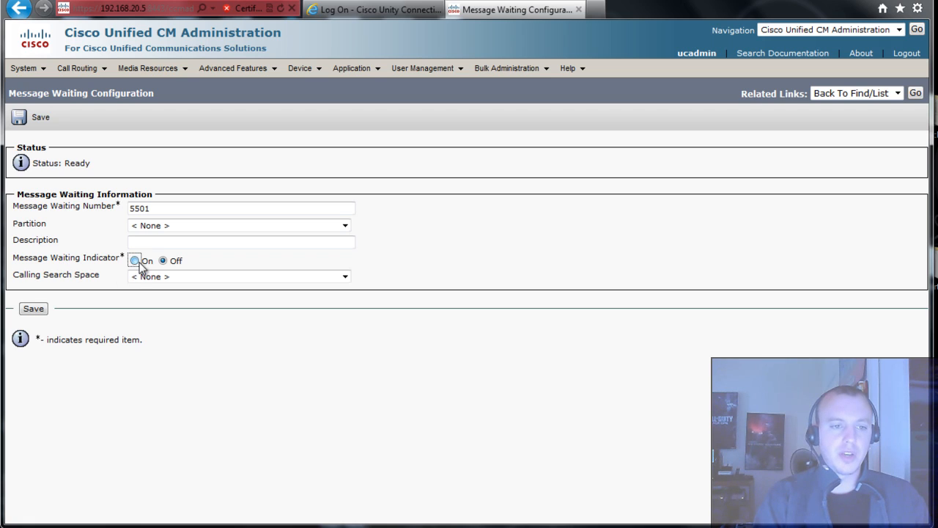
pyautogui.click(140, 262)
pyautogui.click(146, 247)
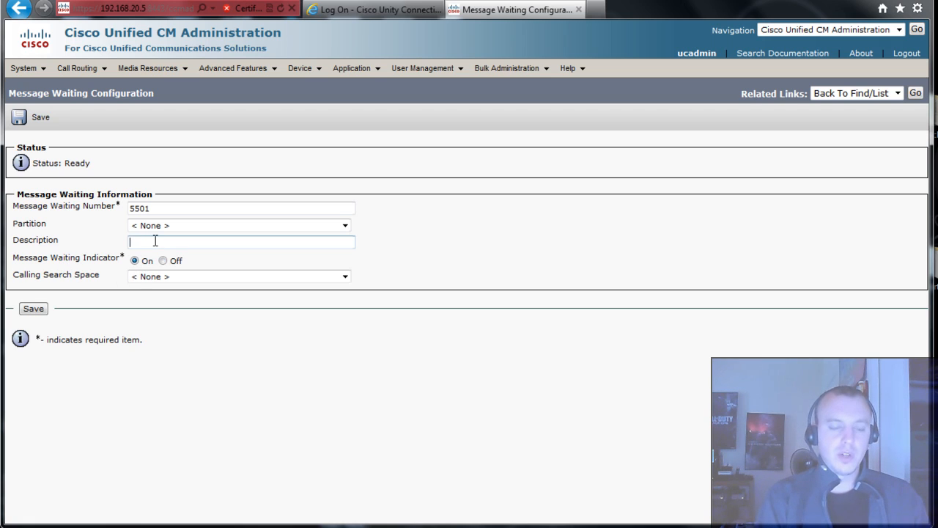
pyautogui.write('WMI On')
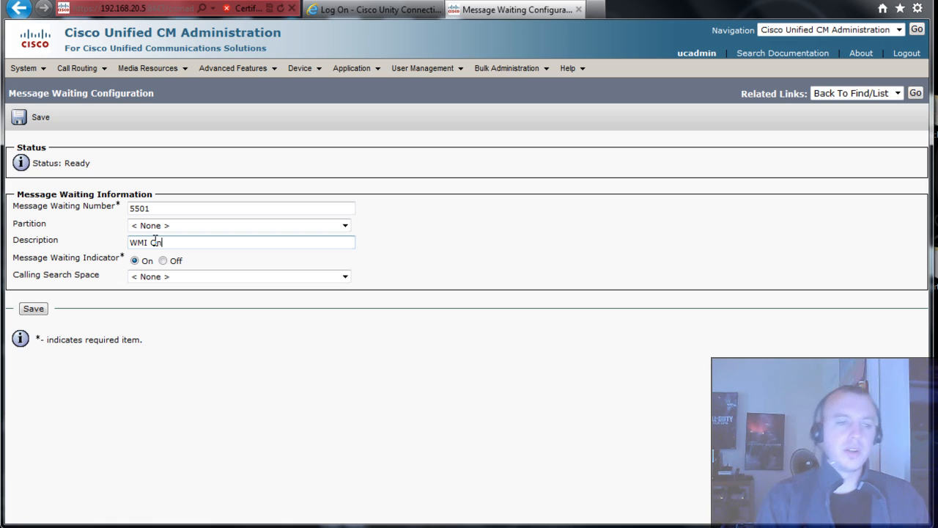
pyautogui.click(35, 309)
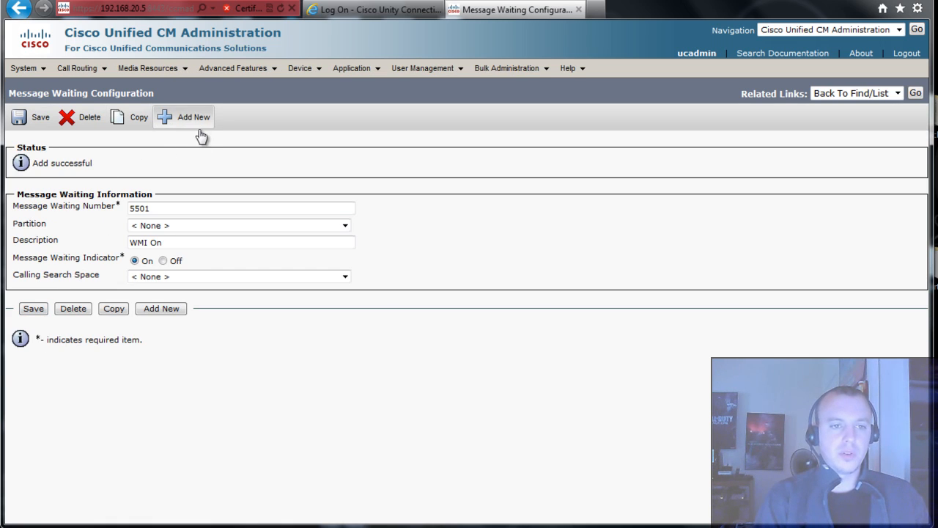
# - Save number 5502 with indicator Off and description 'WMI Off', then return to the list
pyautogui.click(199, 132)
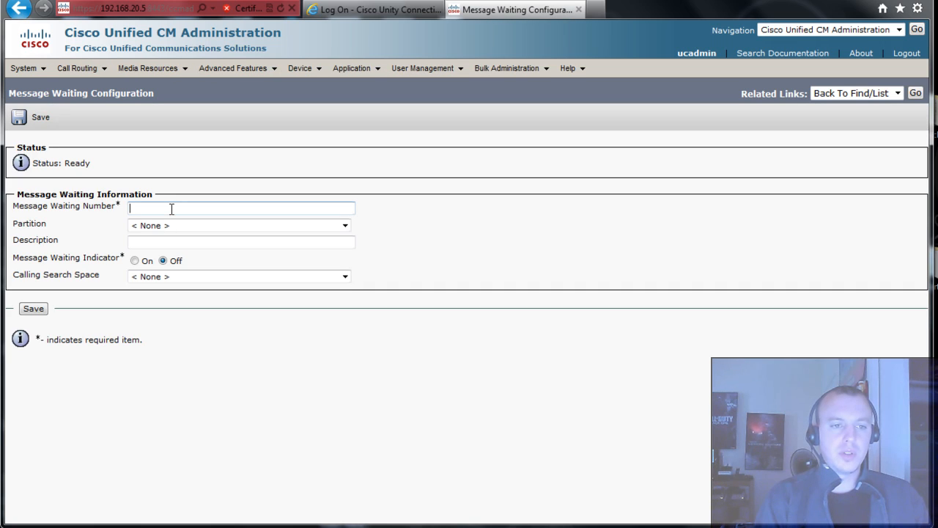
pyautogui.write('5502')
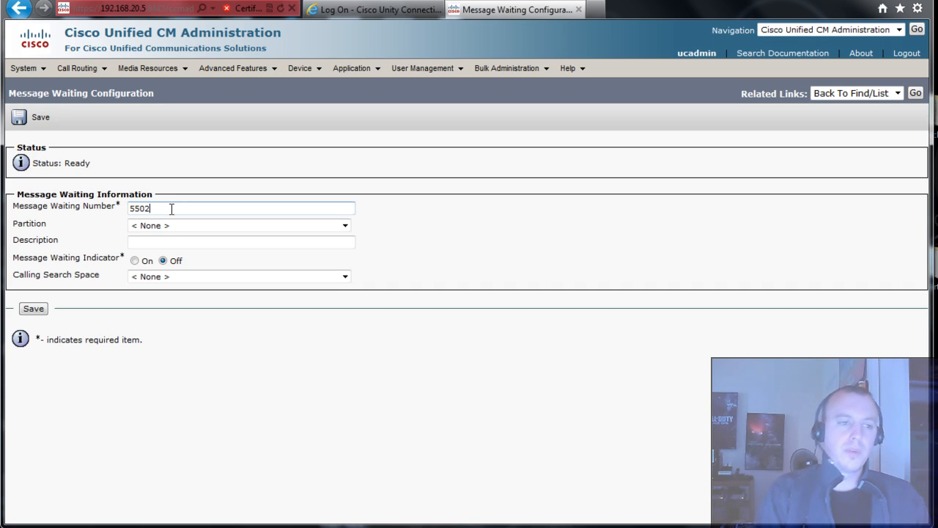
pyautogui.click(163, 240)
pyautogui.write('WM')
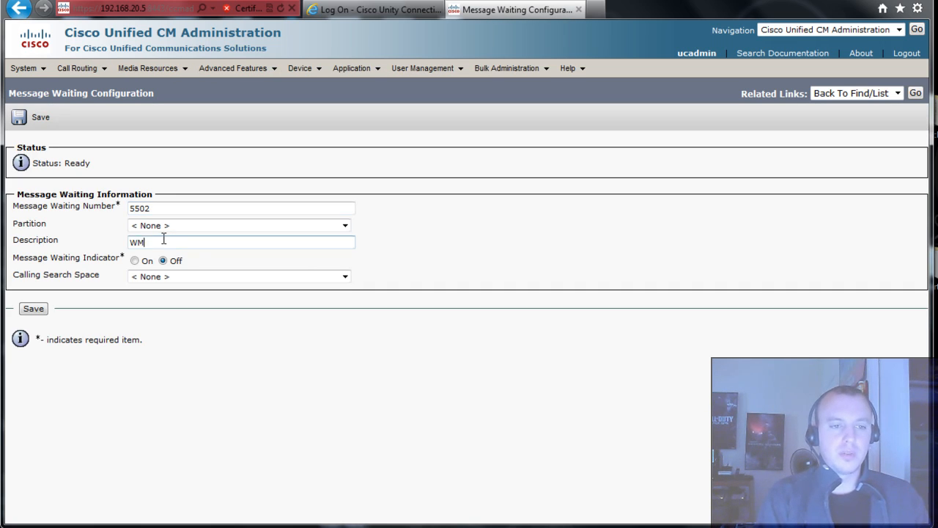
pyautogui.write('I Off')
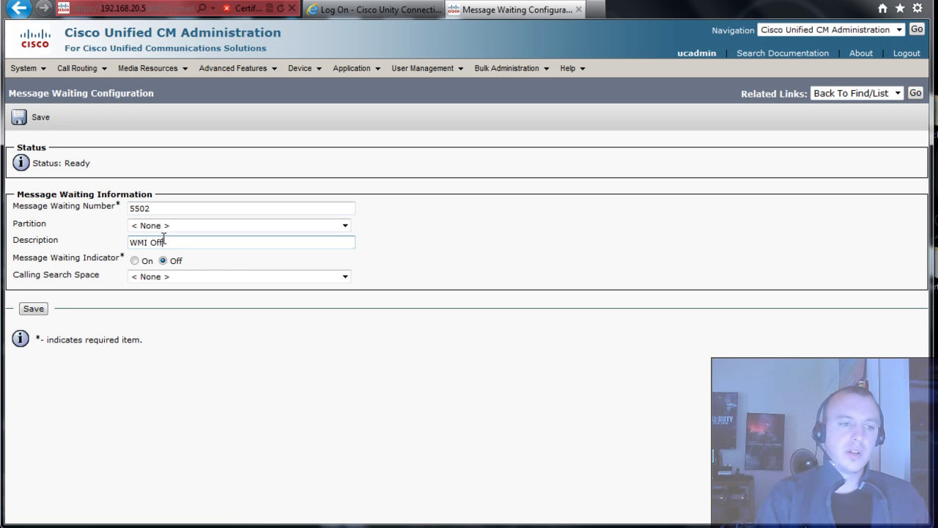
pyautogui.click(44, 310)
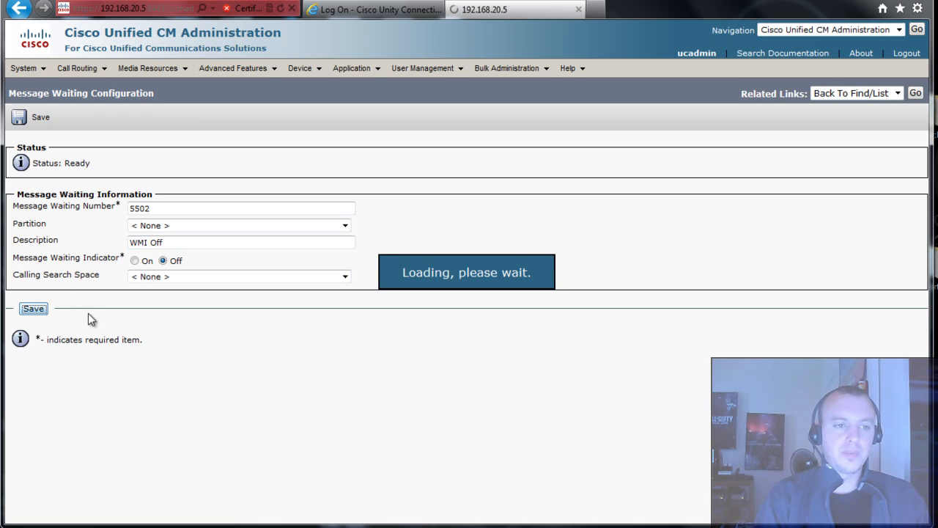
pyautogui.click(916, 94)
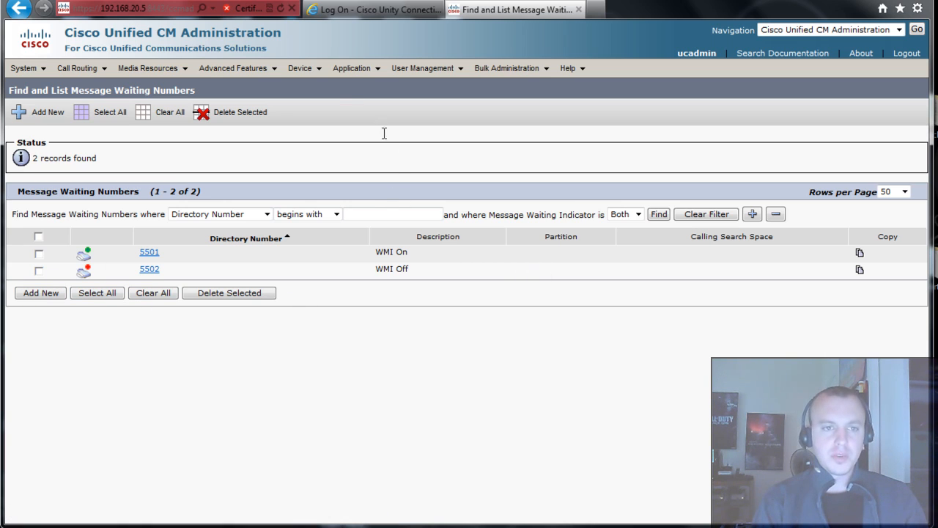
pyautogui.moveTo(284, 76)
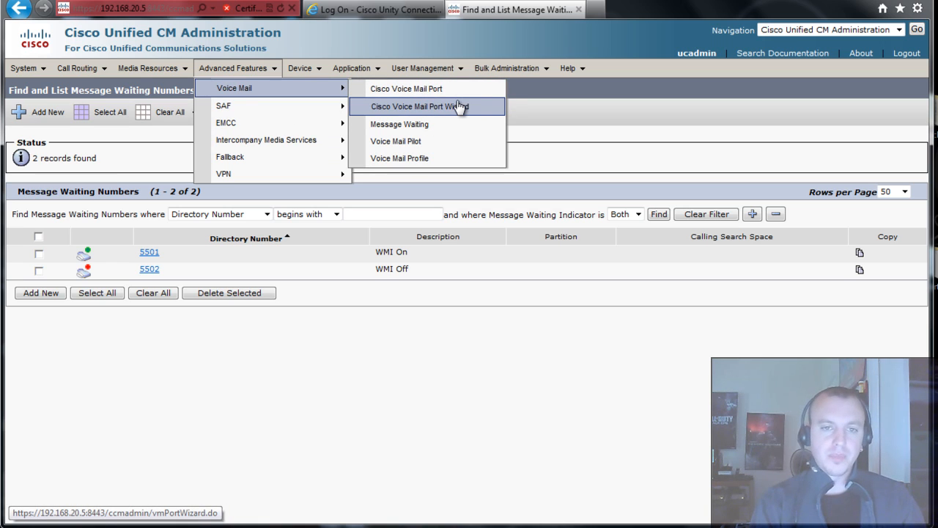
# - In the Voice Mail Port Wizard for CiscoUM1, choose 2 ports and advance to device information
pyautogui.click(455, 103)
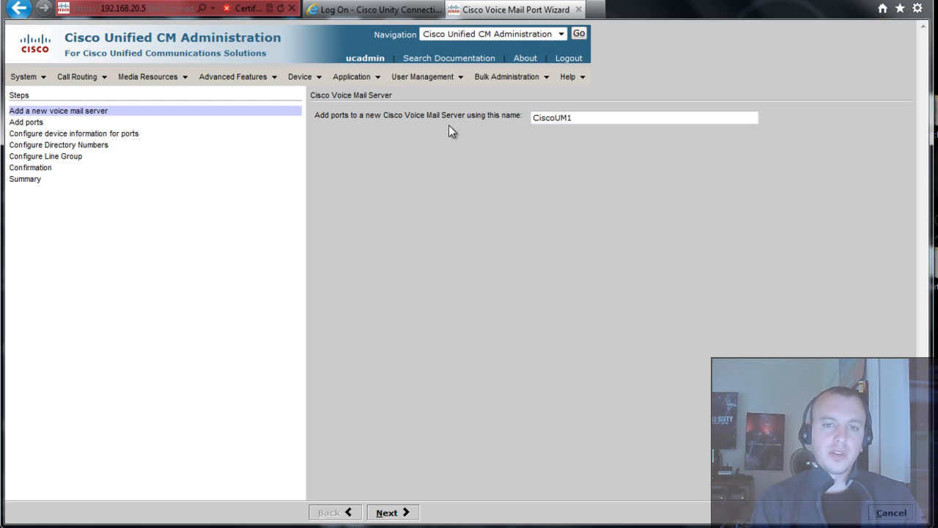
pyautogui.moveTo(571, 119); pyautogui.dragTo(480, 119)
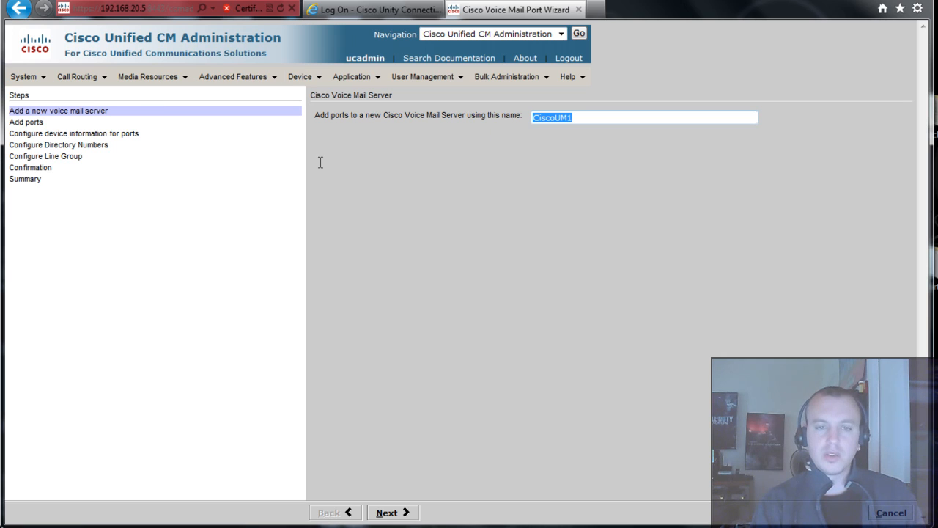
pyautogui.click(389, 513)
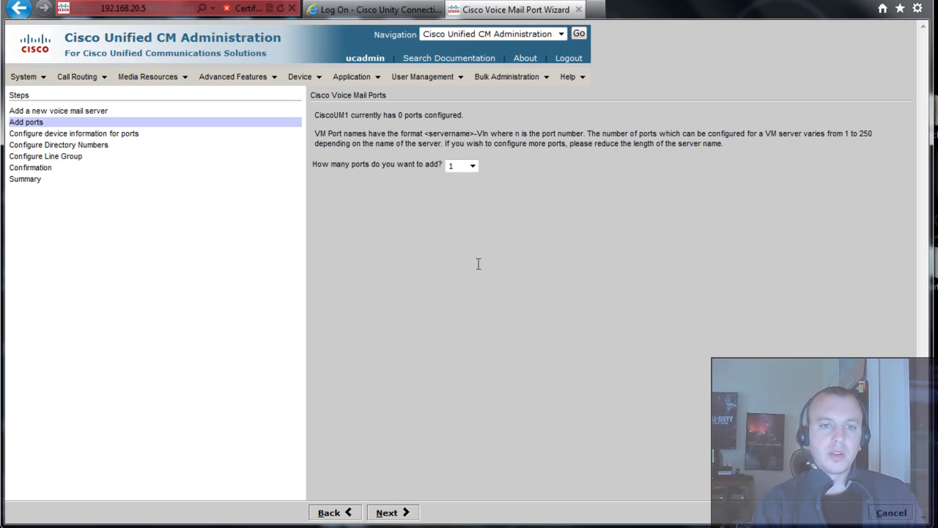
pyautogui.click(472, 166)
pyautogui.click(463, 187)
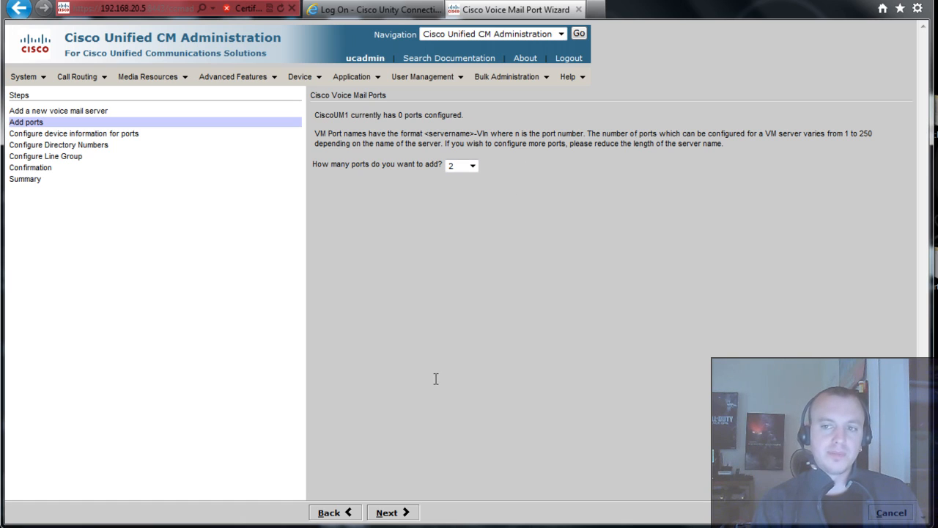
pyautogui.moveTo(876, 135); pyautogui.dragTo(797, 136)
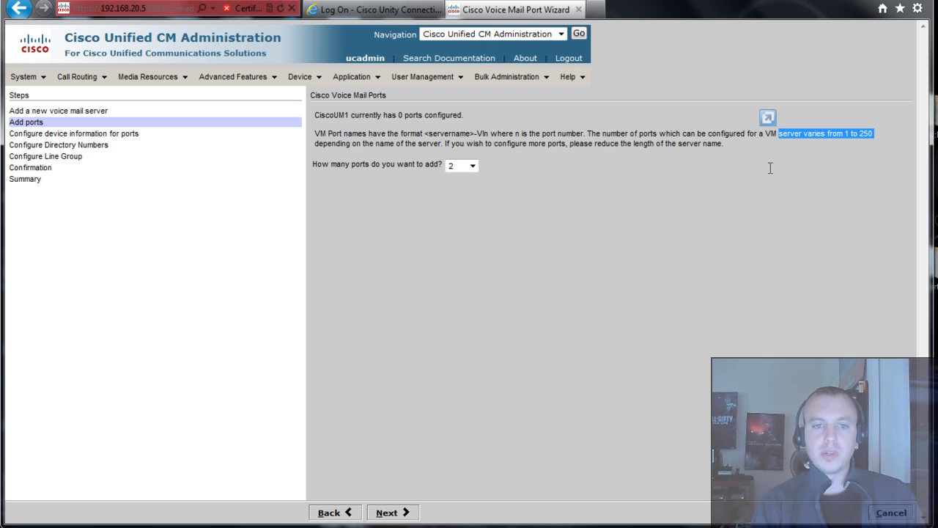
pyautogui.click(611, 281)
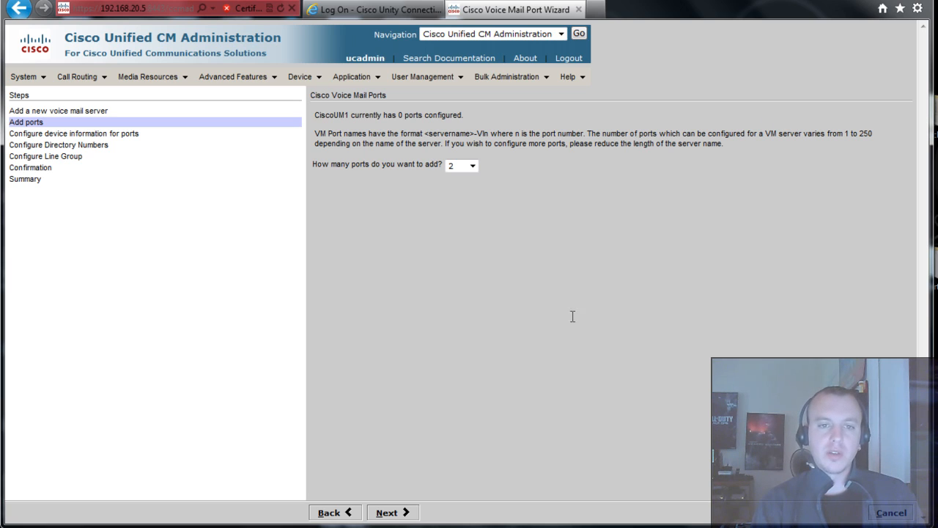
pyautogui.click(392, 513)
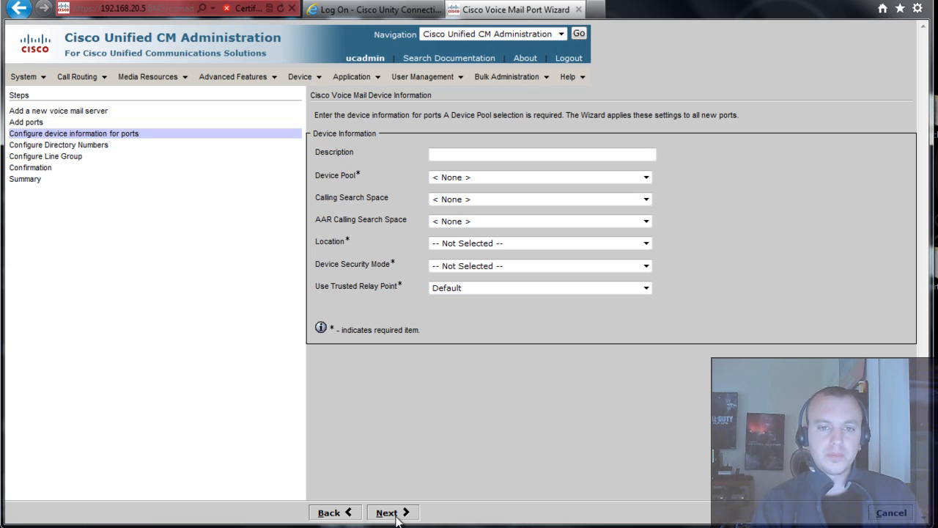
# - Give the ports description VM, device pool Default, location Hub_None and Non Secure Voice Mail Port mode
pyautogui.click(479, 152)
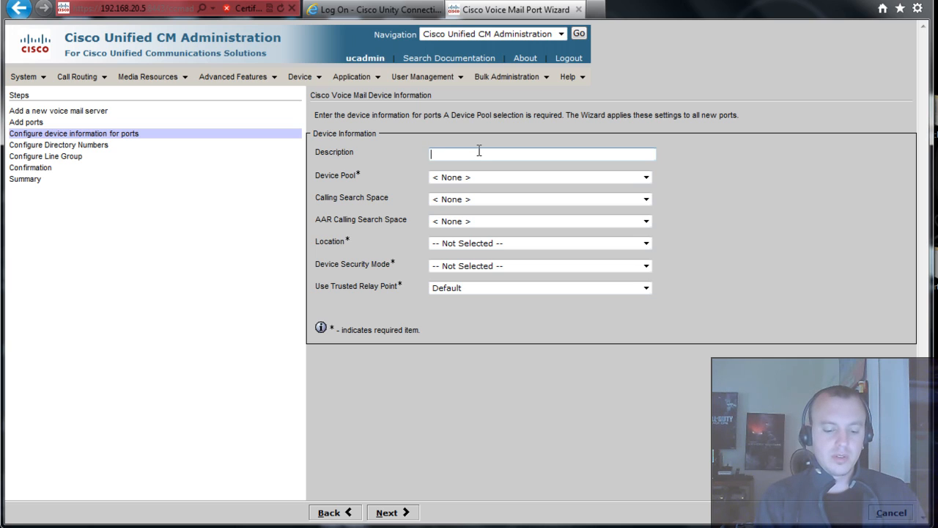
pyautogui.write('VM')
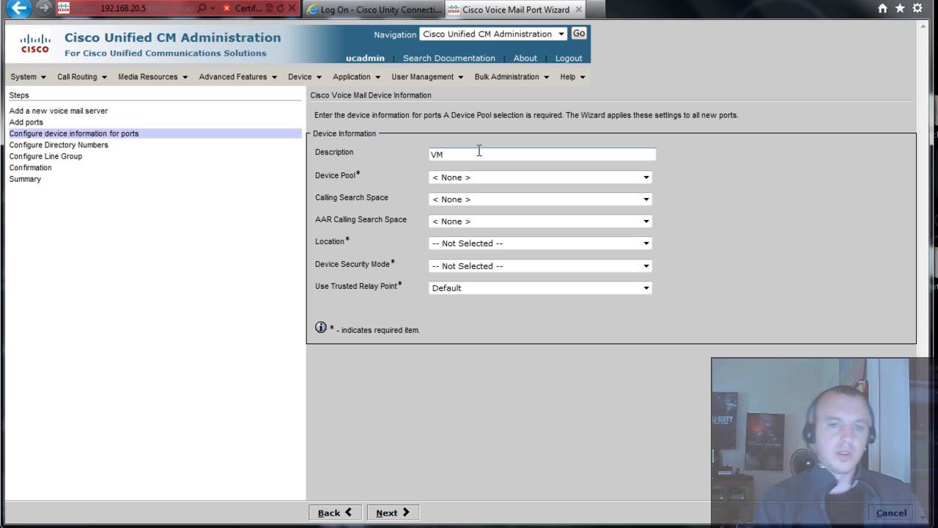
pyautogui.click(486, 176)
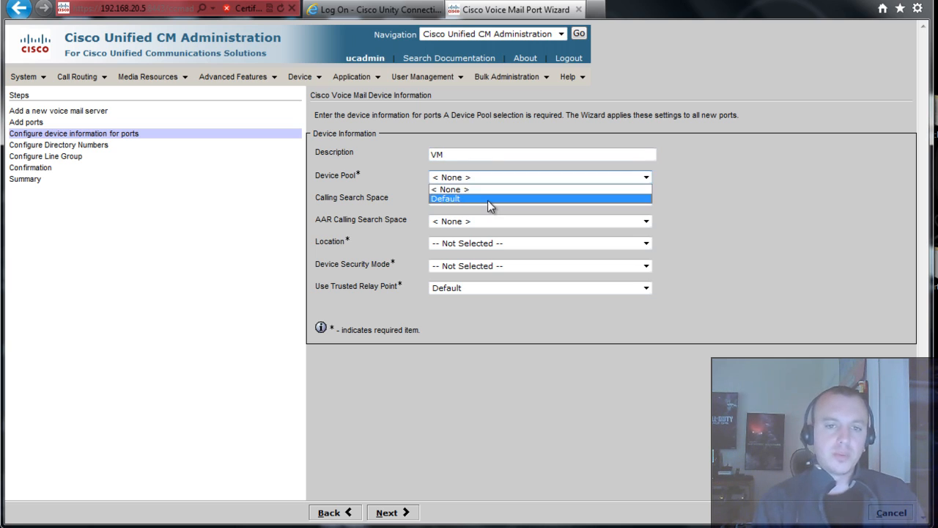
pyautogui.click(488, 200)
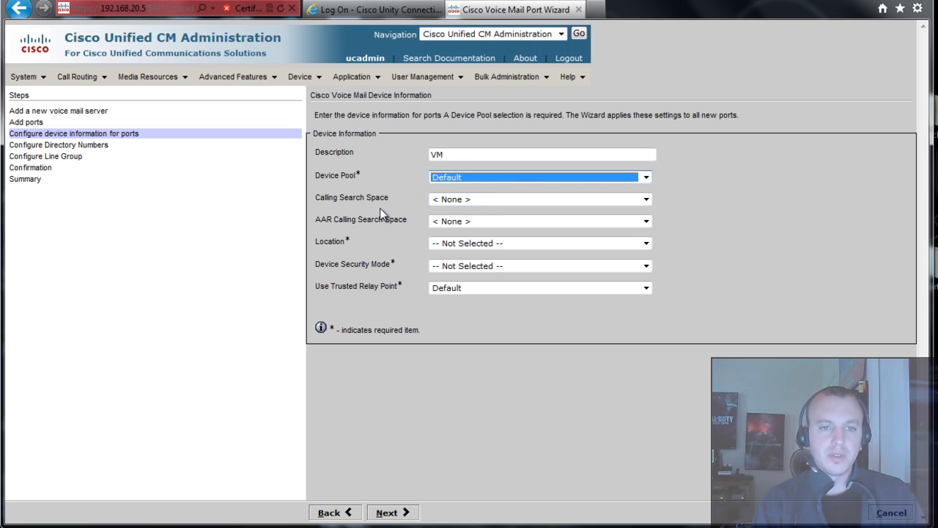
pyautogui.click(508, 244)
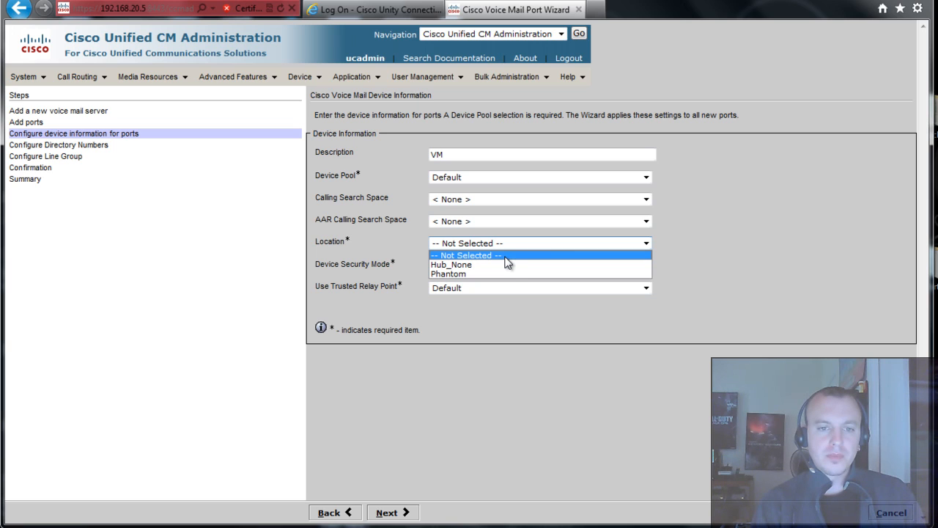
pyautogui.click(505, 264)
pyautogui.click(500, 267)
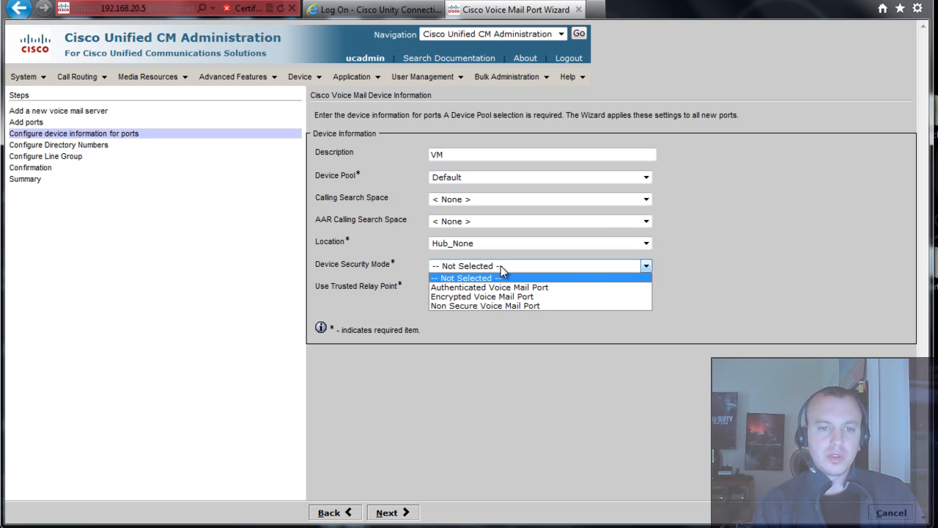
pyautogui.click(504, 305)
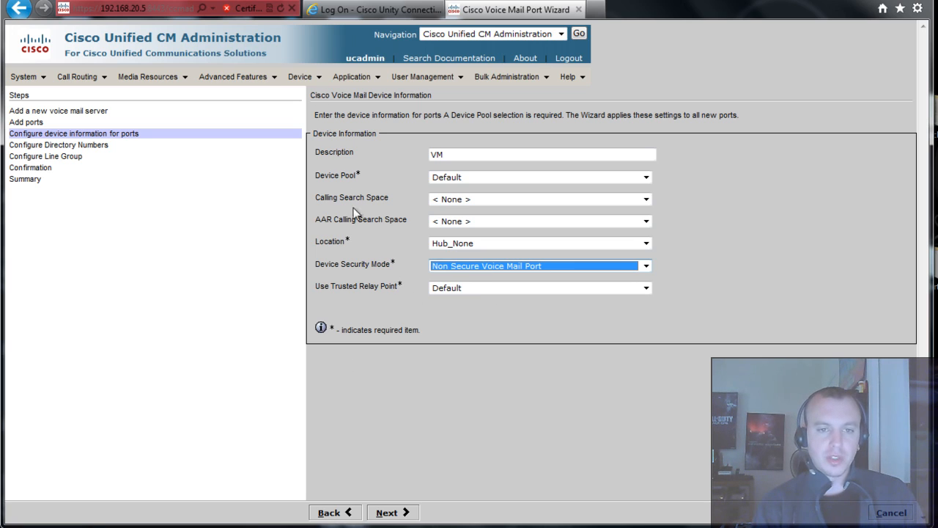
pyautogui.click(371, 313)
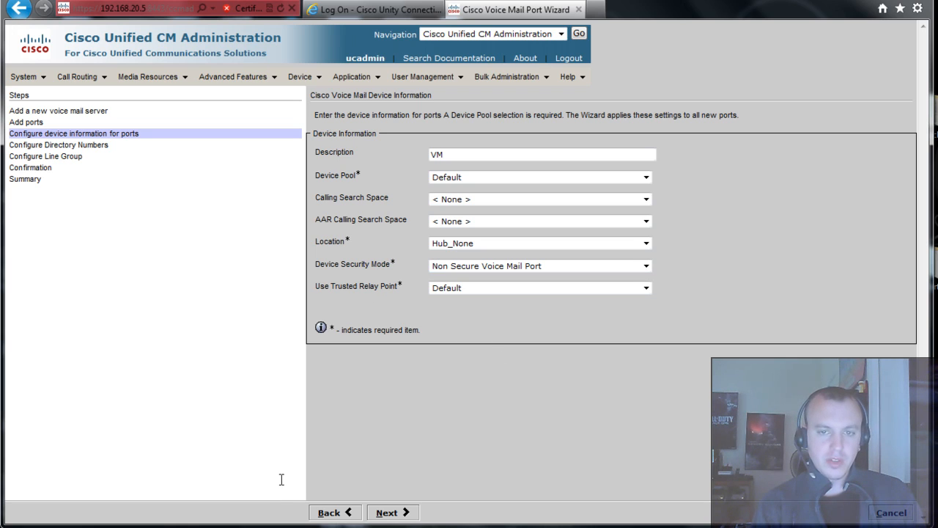
pyautogui.click(403, 517)
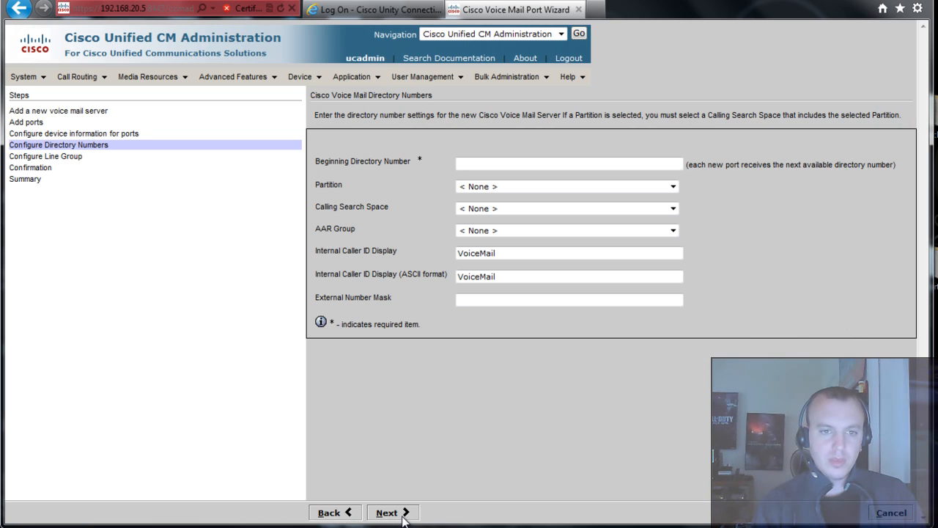
# - Start directory numbers at 5601 and choose to add them to a line group later
pyautogui.click(480, 163)
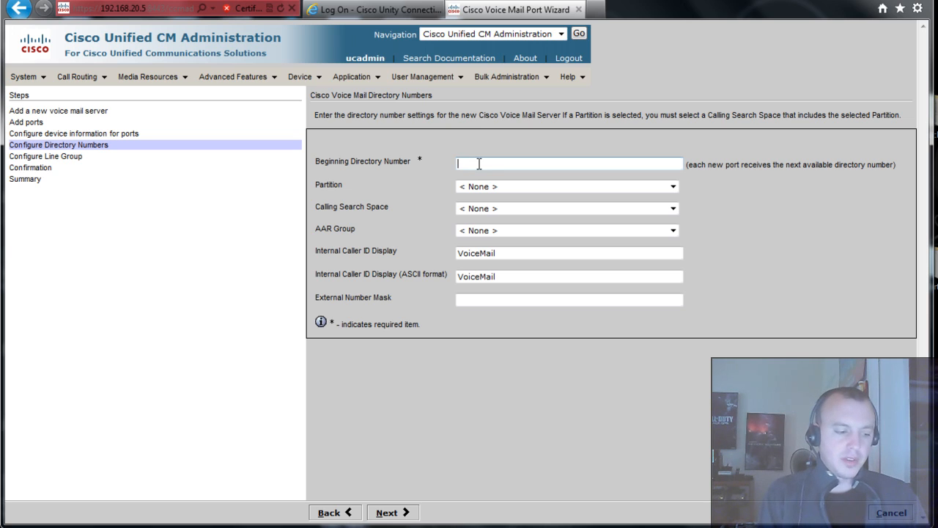
pyautogui.write('5601')
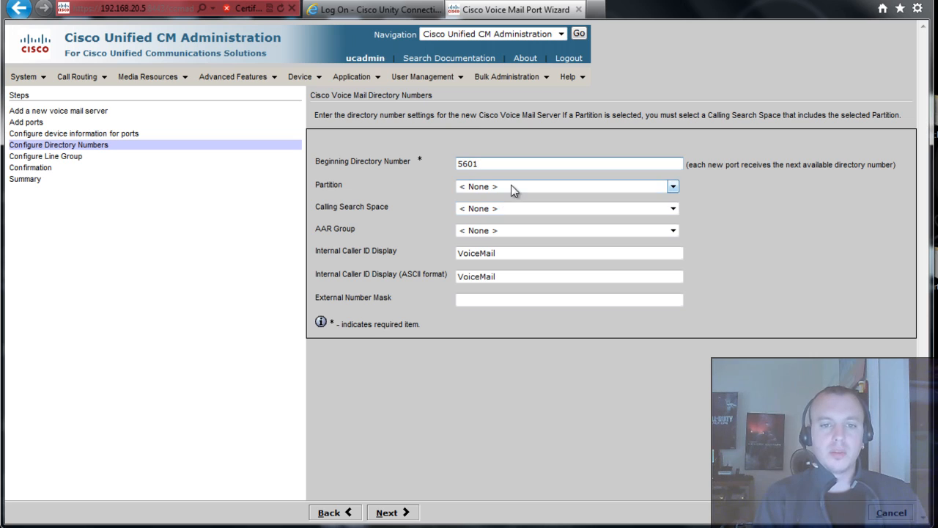
pyautogui.press('Tab')
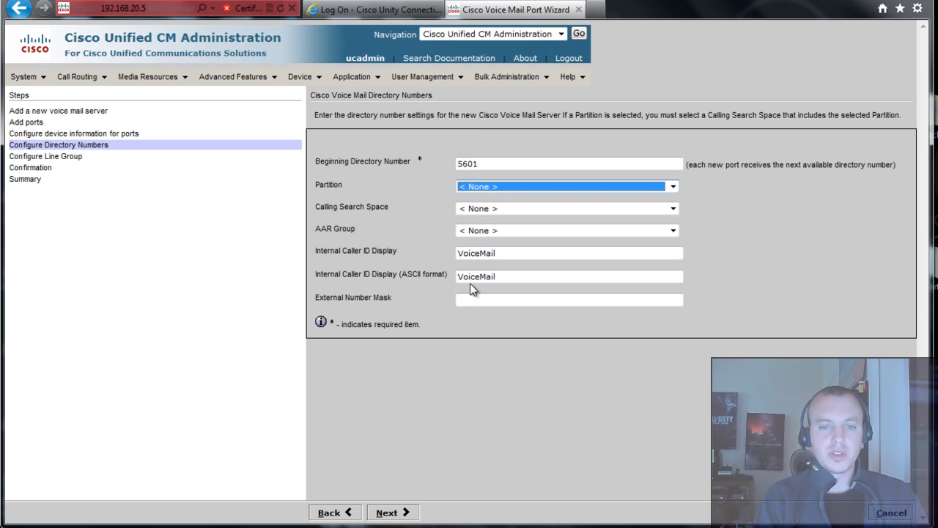
pyautogui.click(389, 513)
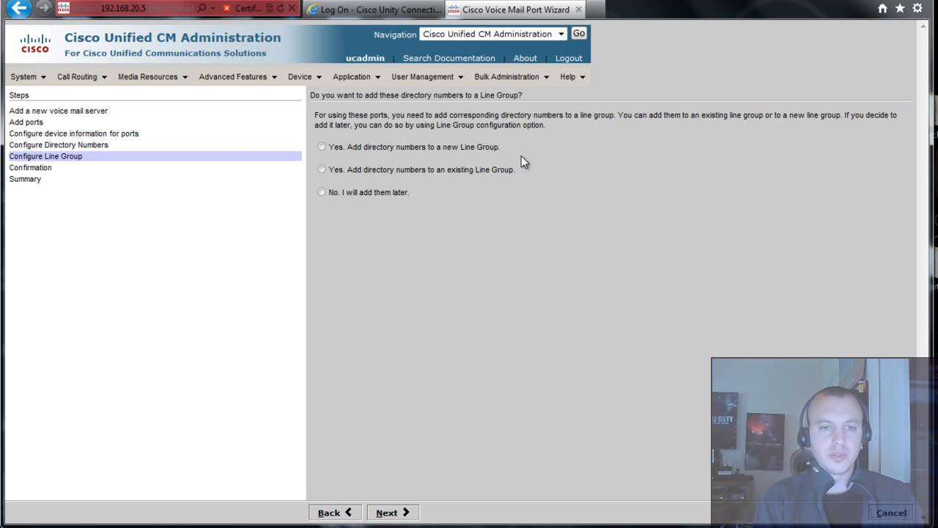
pyautogui.click(324, 193)
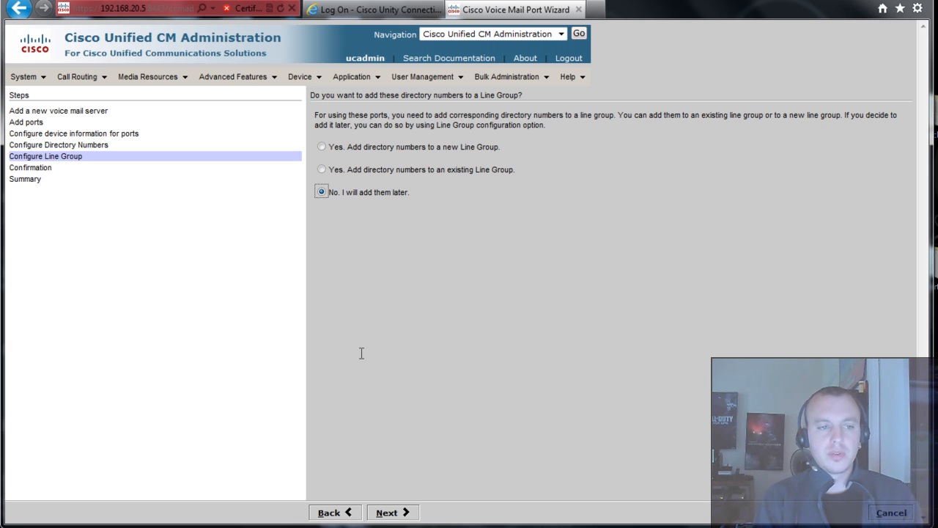
# - Skip the line group, review the confirmation, and finish creating ports CiscoUM1-VI1 and CiscoUM1-VI2
pyautogui.click(389, 516)
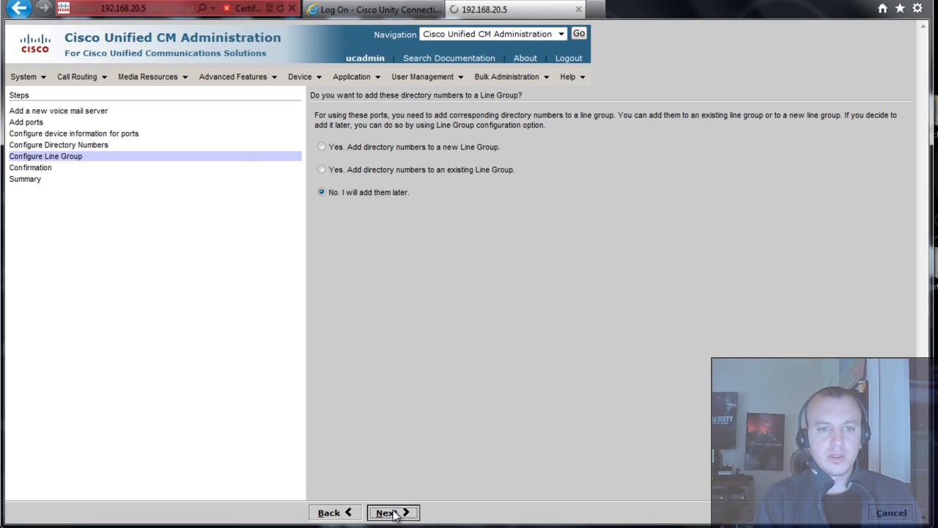
pyautogui.click(391, 514)
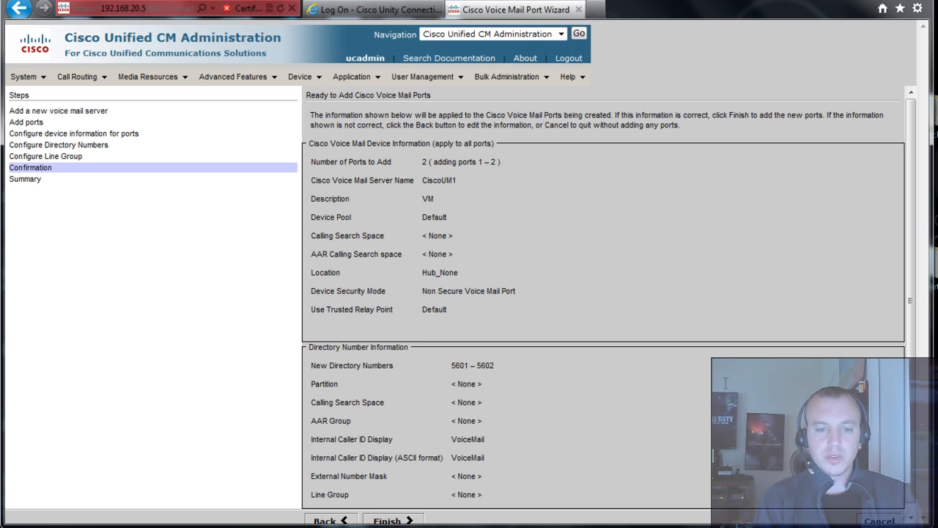
pyautogui.scroll(-1, 920, 220)
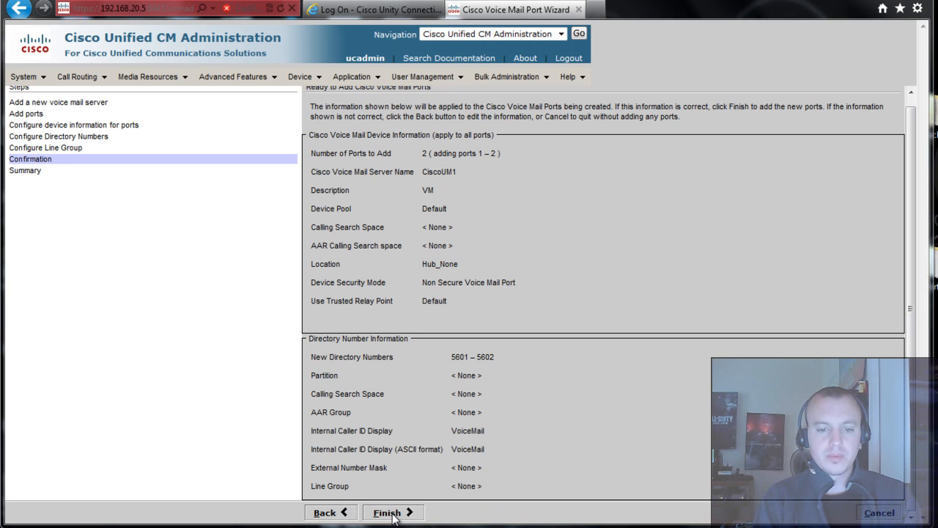
pyautogui.click(393, 513)
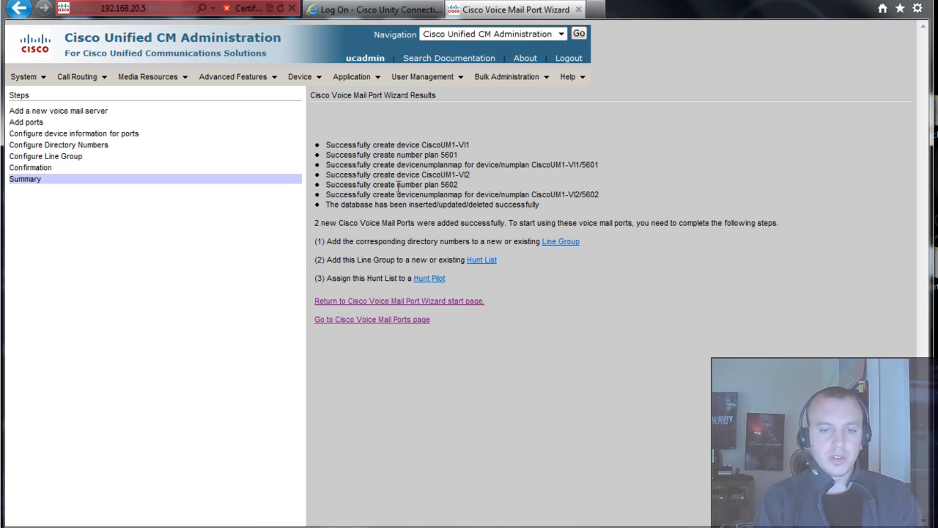
# - Find all voice mail ports, showing CiscoUM1-VI1 (5601) and CiscoUM1-VI2 (5602)
pyautogui.click(389, 325)
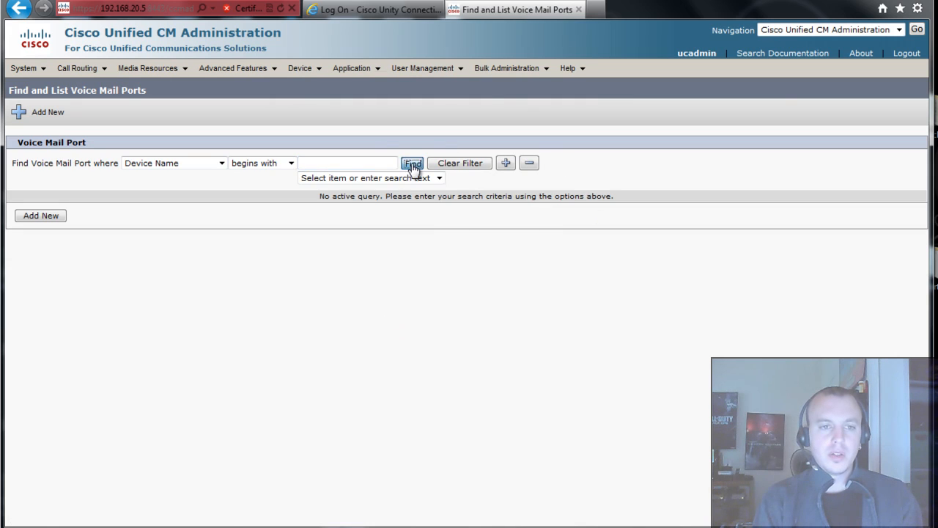
pyautogui.click(412, 164)
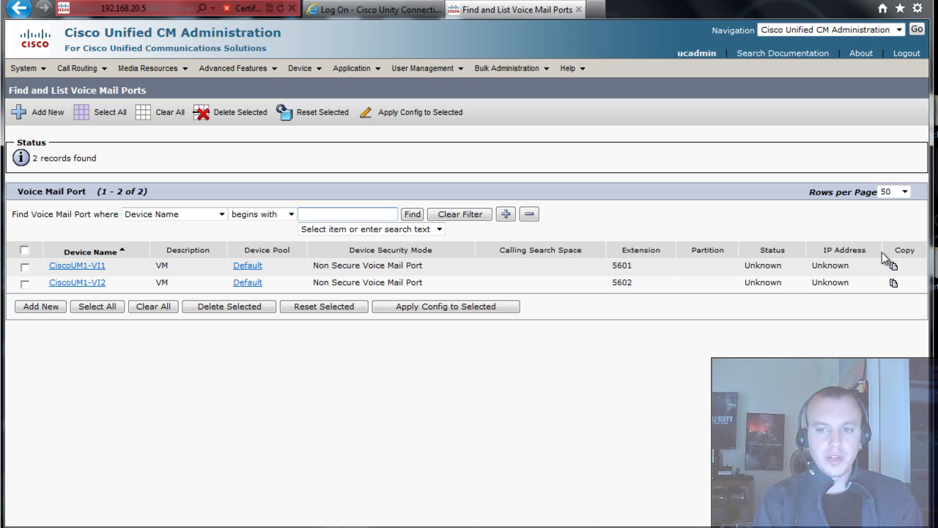
pyautogui.moveTo(849, 267); pyautogui.dragTo(694, 272)
pyautogui.click(693, 274)
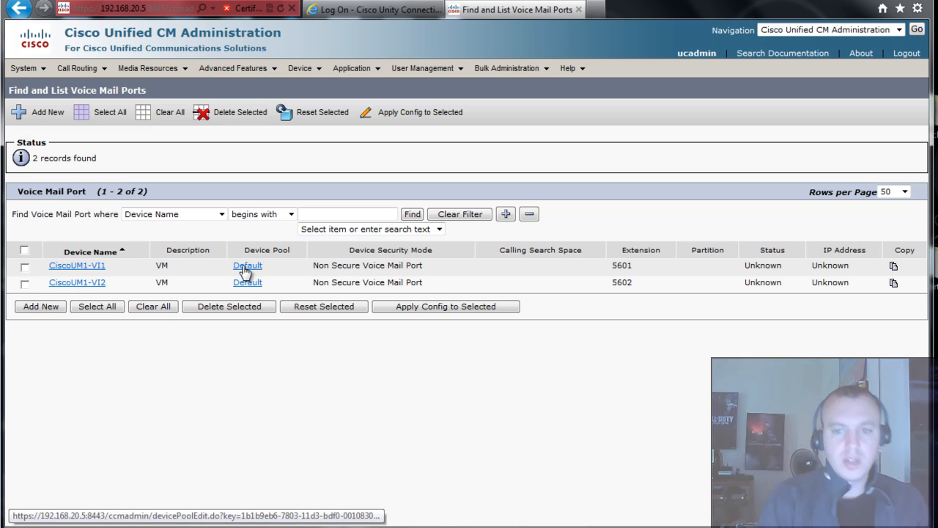
# - Open the Line Group list and start a new line group
pyautogui.moveTo(149, 70)
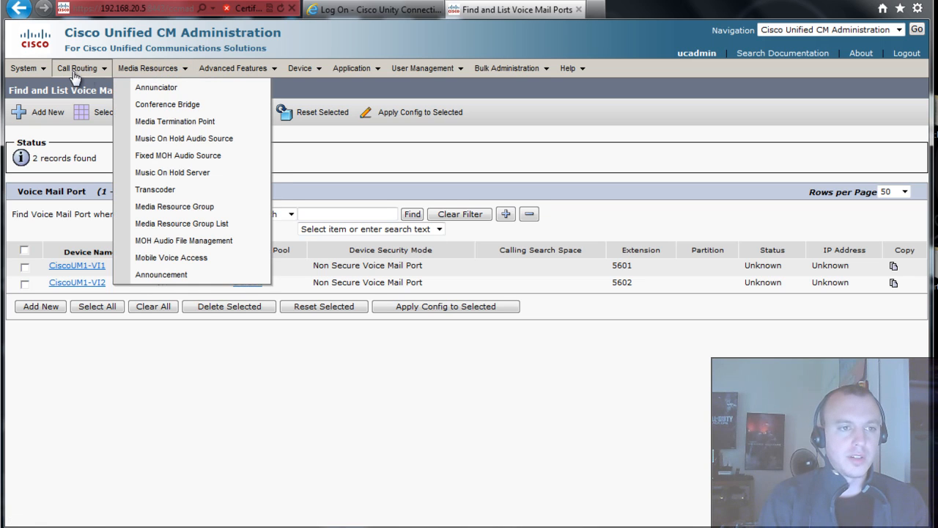
pyautogui.moveTo(77, 68)
pyautogui.moveTo(109, 141)
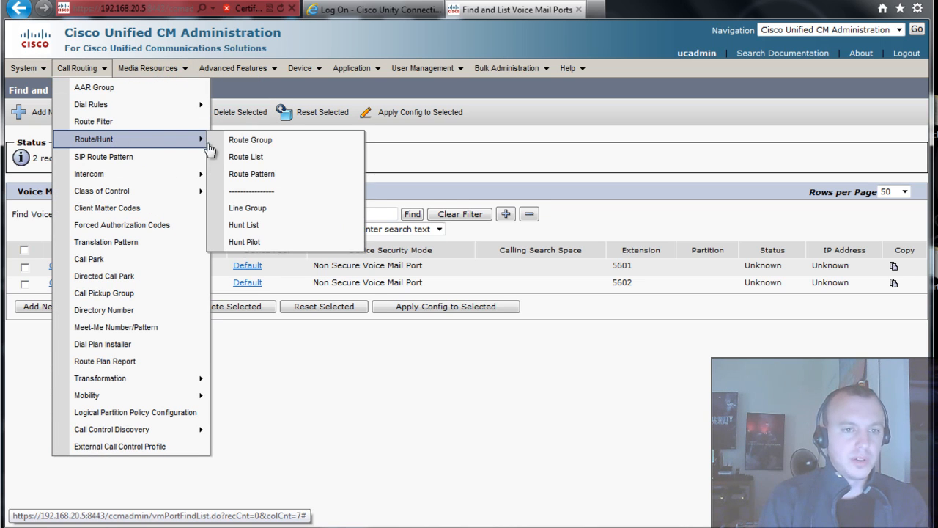
pyautogui.click(264, 211)
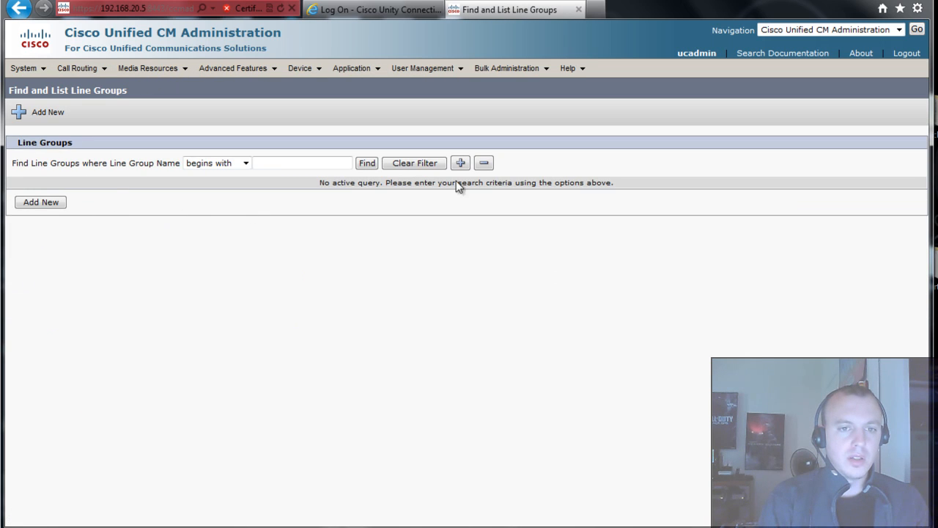
pyautogui.click(369, 163)
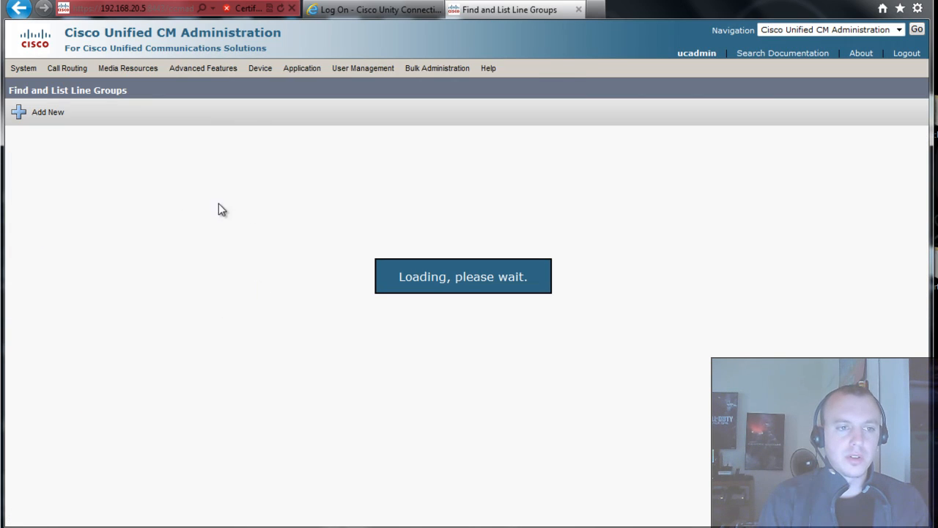
pyautogui.click(59, 255)
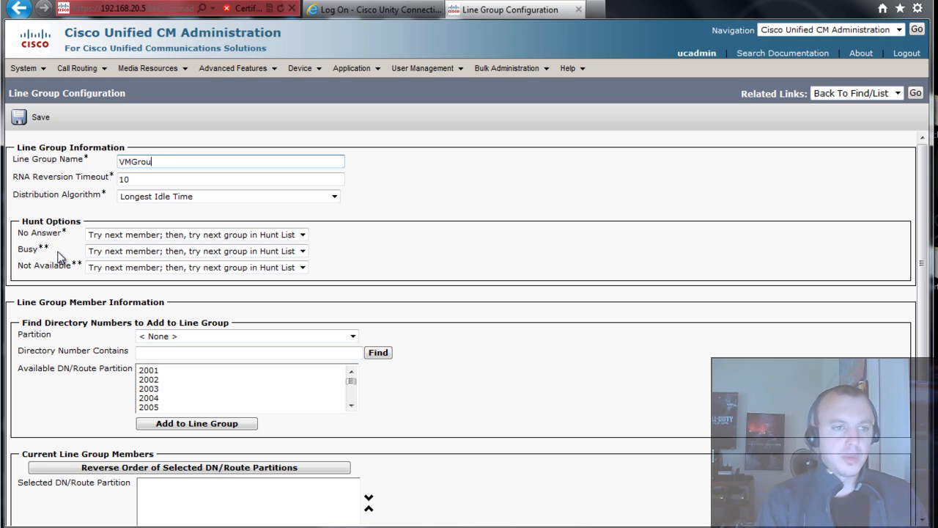
# - Set Top Down distribution, add members 5601 and 5602, and save the VMGroup line group
pyautogui.click(155, 198)
pyautogui.click(173, 210)
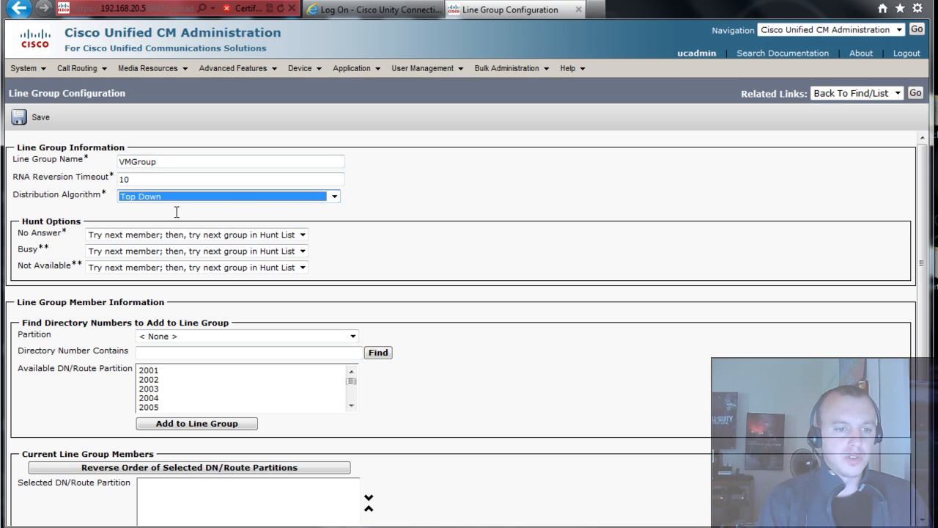
pyautogui.click(584, 341)
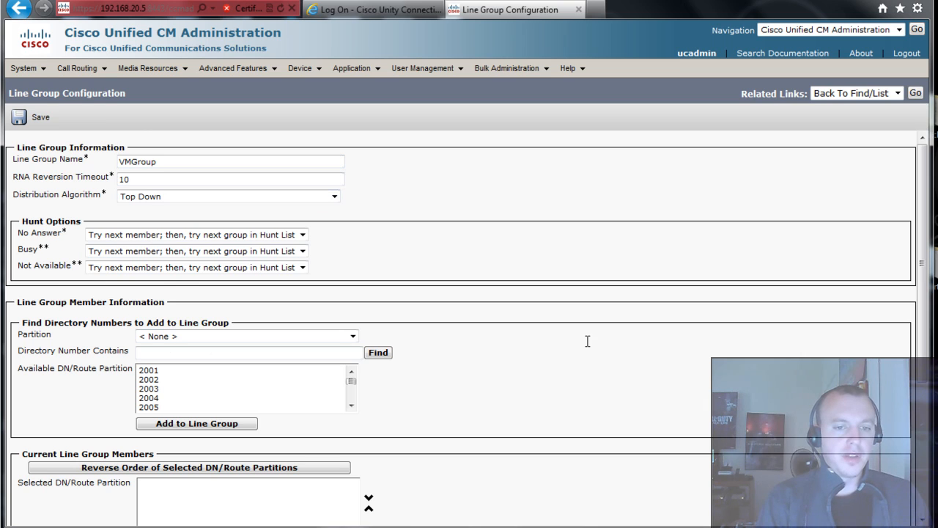
pyautogui.scroll(-3, 574, 337)
pyautogui.moveTo(351, 262); pyautogui.dragTo(352, 280)
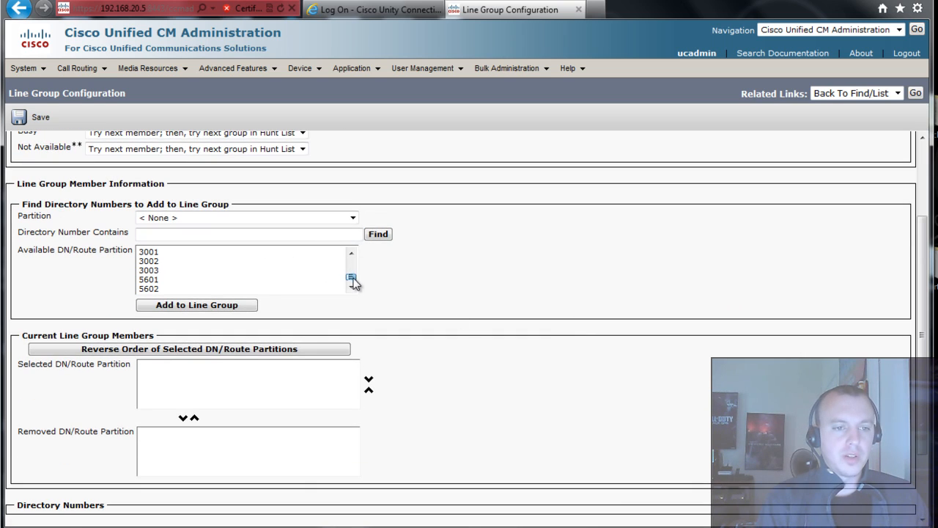
pyautogui.click(165, 282)
pyautogui.keyDown('ctrl'); pyautogui.click(150, 289); pyautogui.keyUp('ctrl')
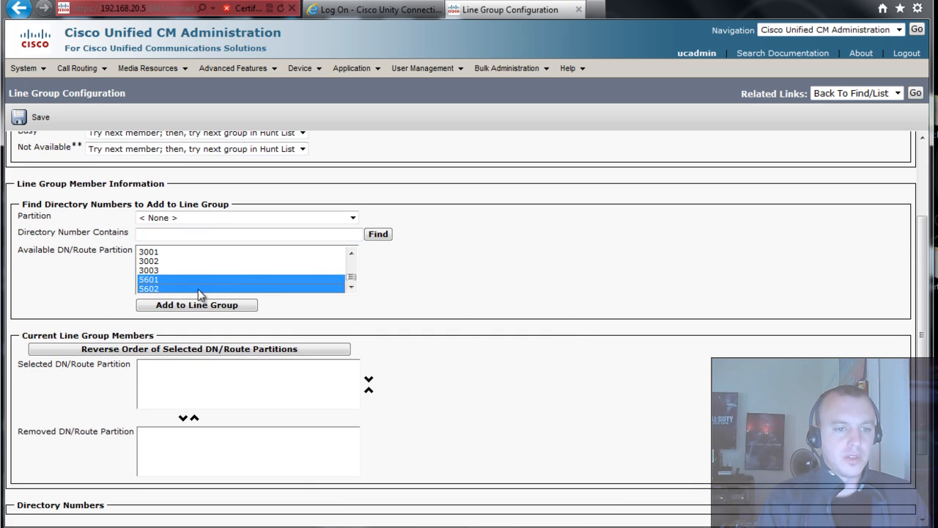
pyautogui.click(208, 308)
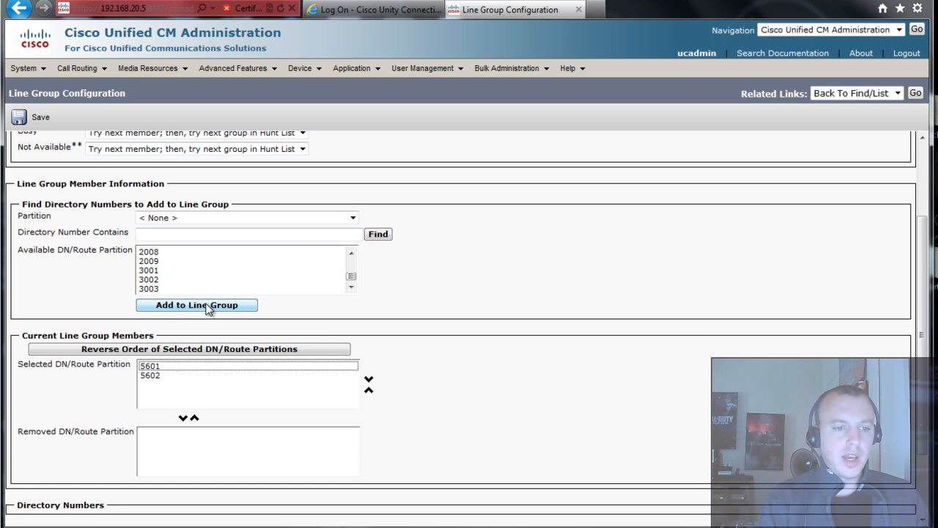
pyautogui.scroll(-3, 513, 366)
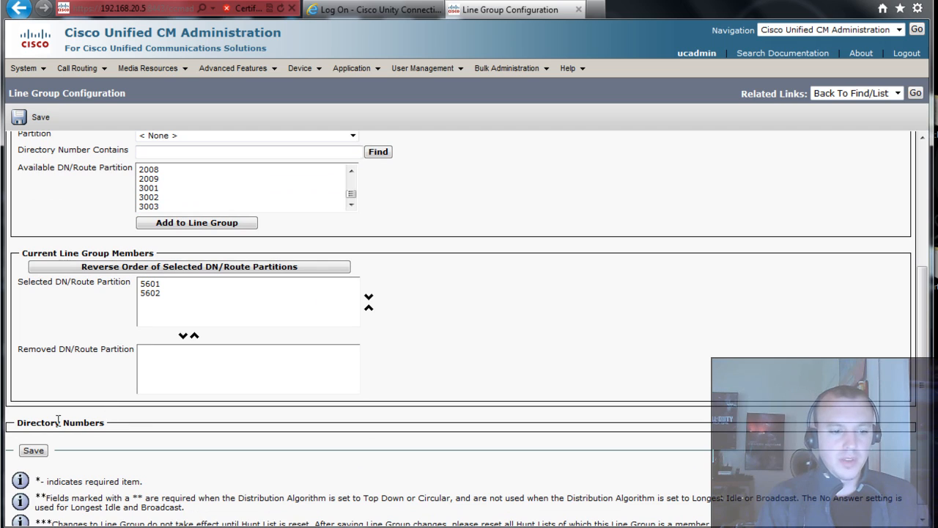
pyautogui.click(33, 450)
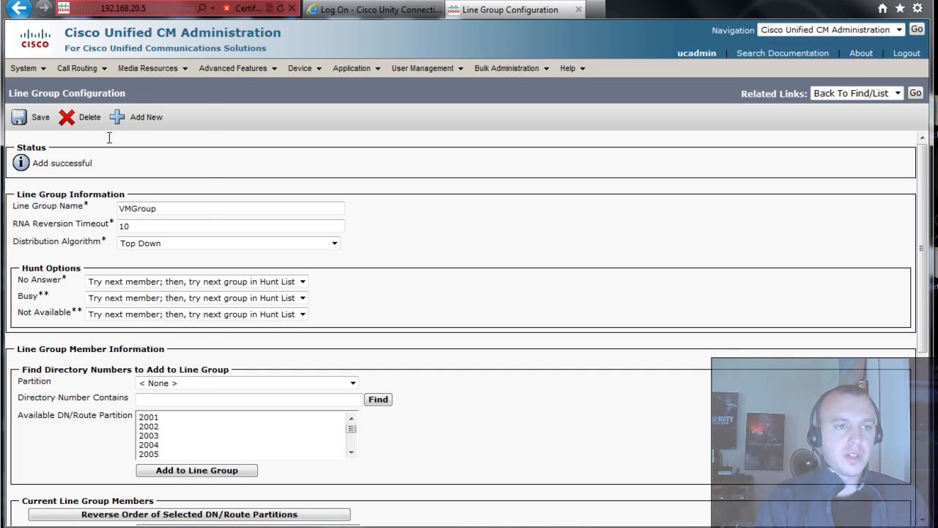
# - Create hunt list VM_Hunt in the Default group, enabled for voice mail usage, and save it
pyautogui.moveTo(92, 74)
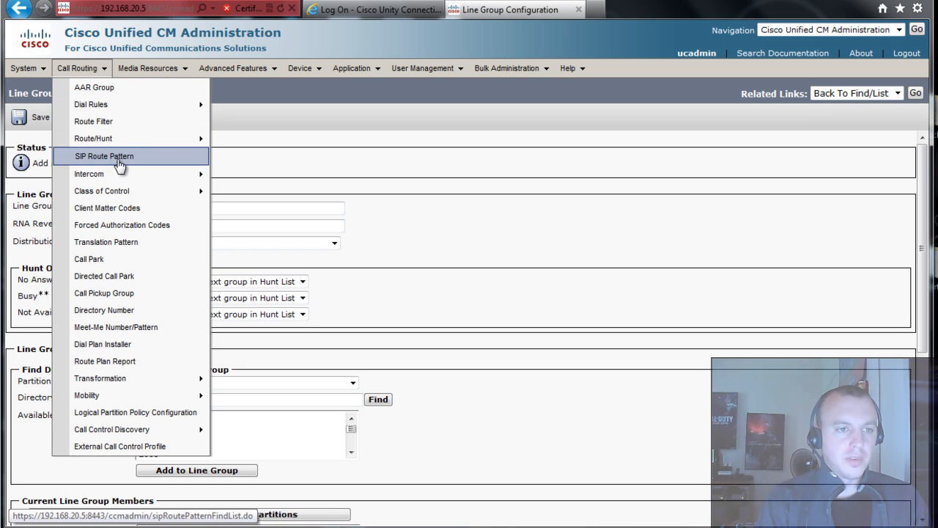
pyautogui.moveTo(136, 140)
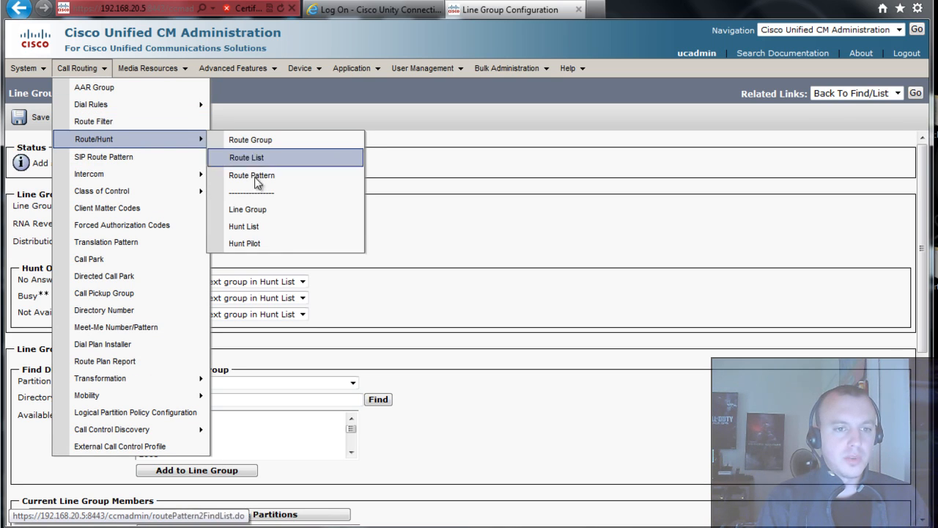
pyautogui.click(259, 225)
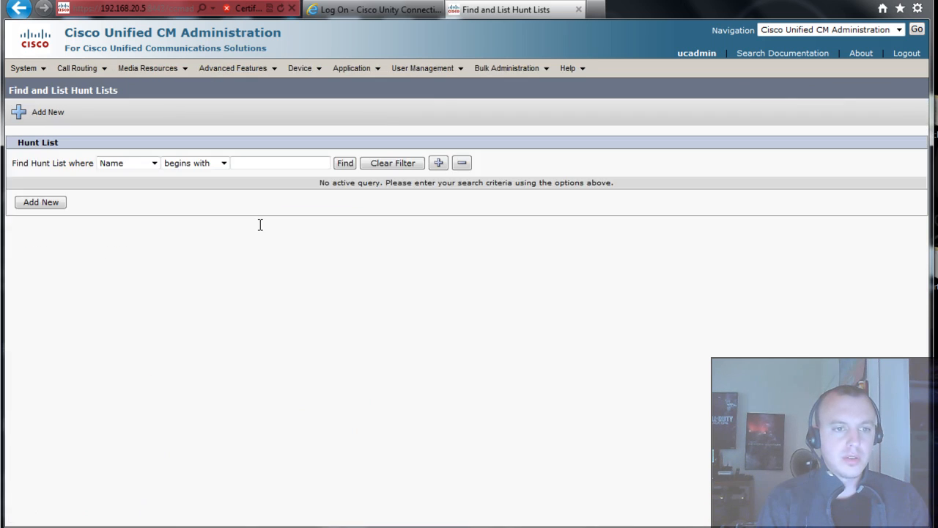
pyautogui.click(344, 163)
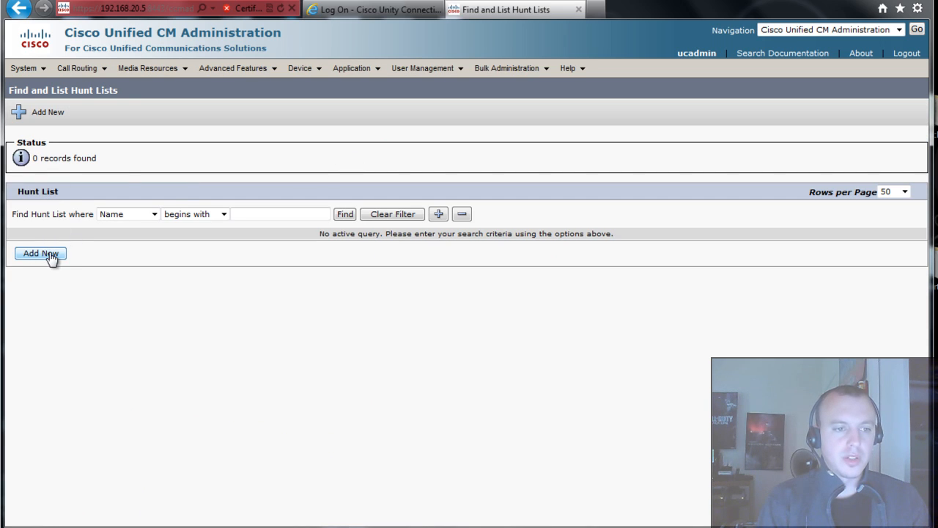
pyautogui.click(50, 257)
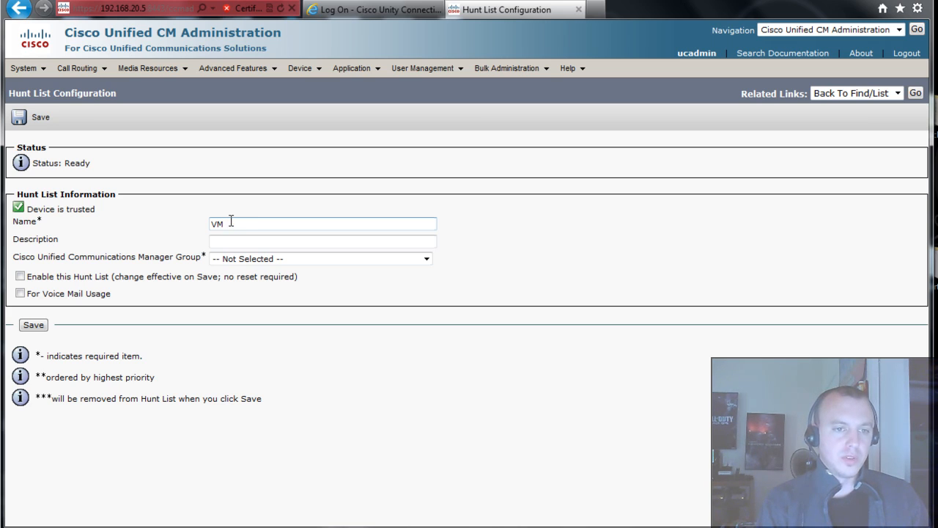
pyautogui.write('unt')
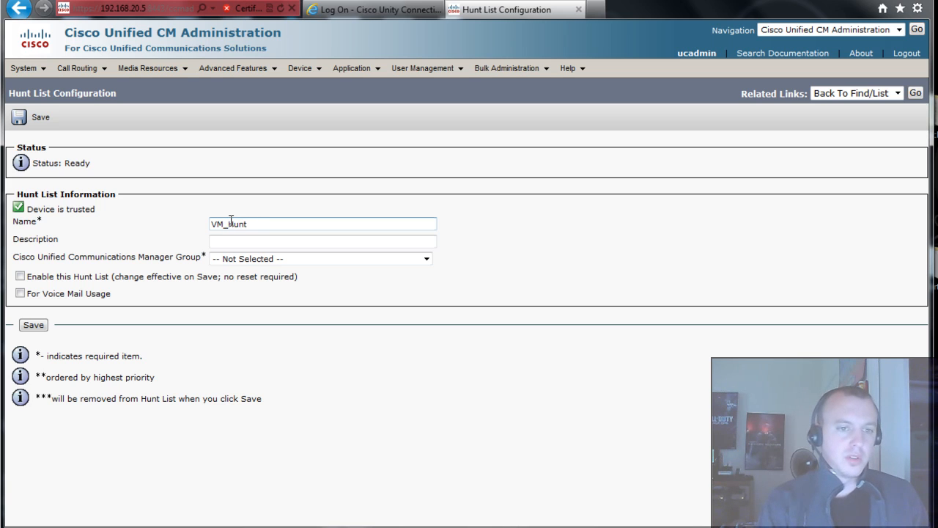
pyautogui.click(227, 260)
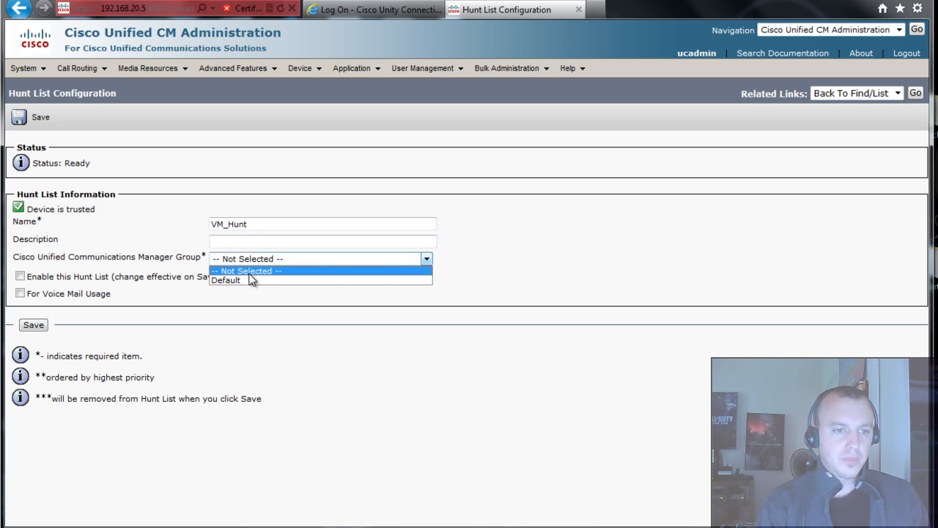
pyautogui.click(249, 280)
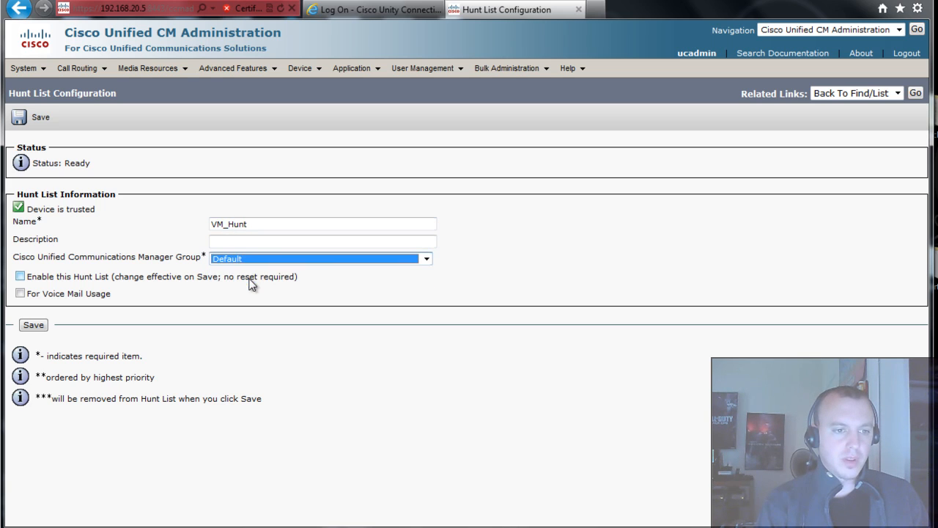
pyautogui.click(20, 294)
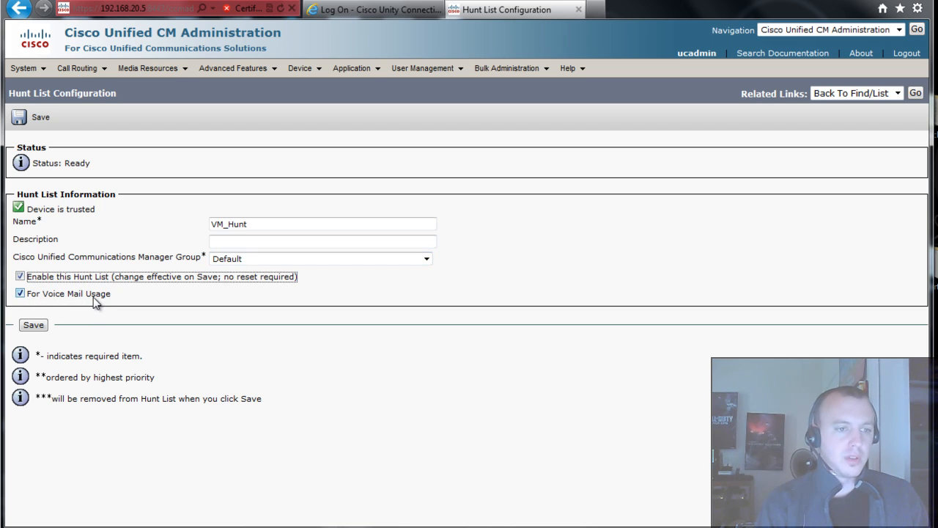
pyautogui.click(34, 325)
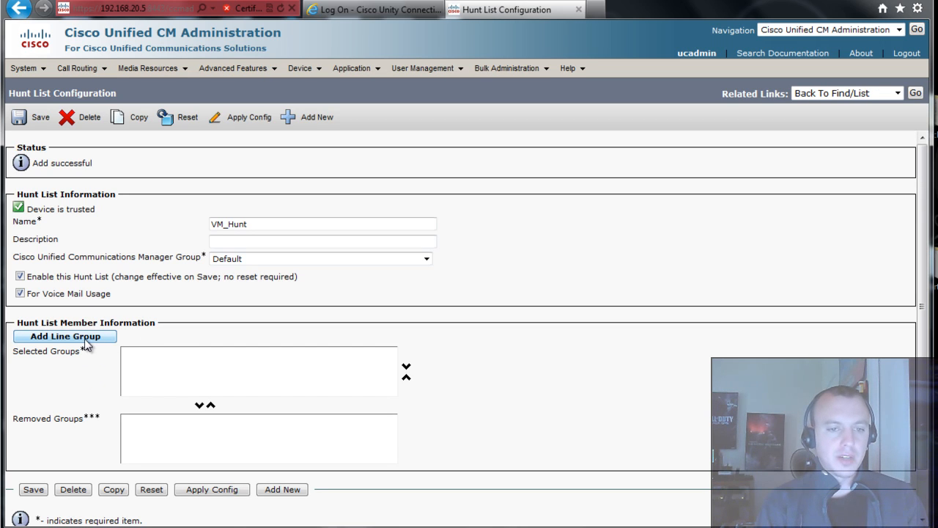
# - Add line group VMGroup as a VM_Hunt member and save the hunt list
pyautogui.click(86, 342)
pyautogui.click(130, 210)
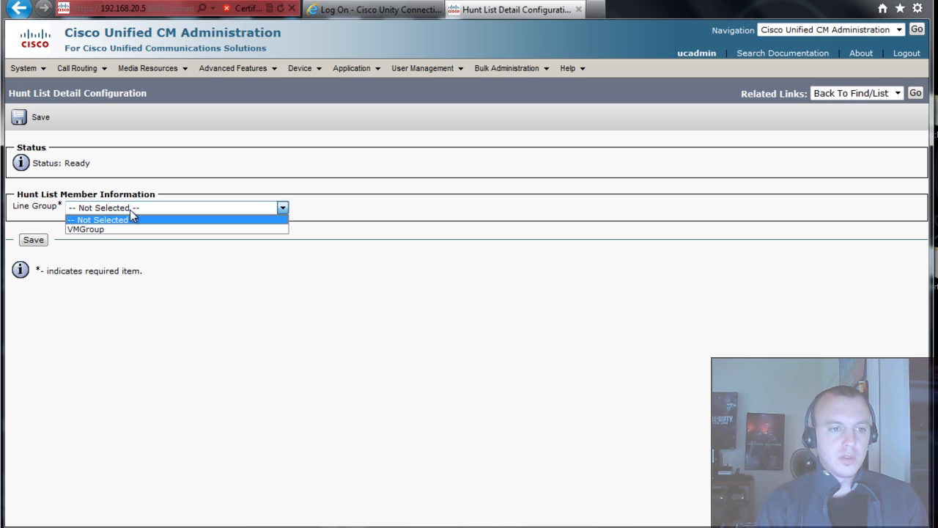
pyautogui.click(117, 229)
pyautogui.click(40, 245)
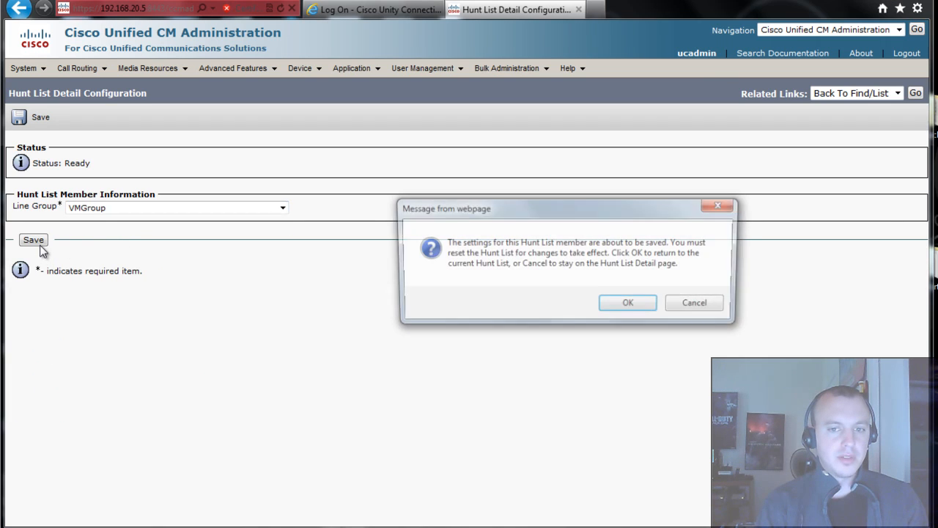
pyautogui.click(629, 303)
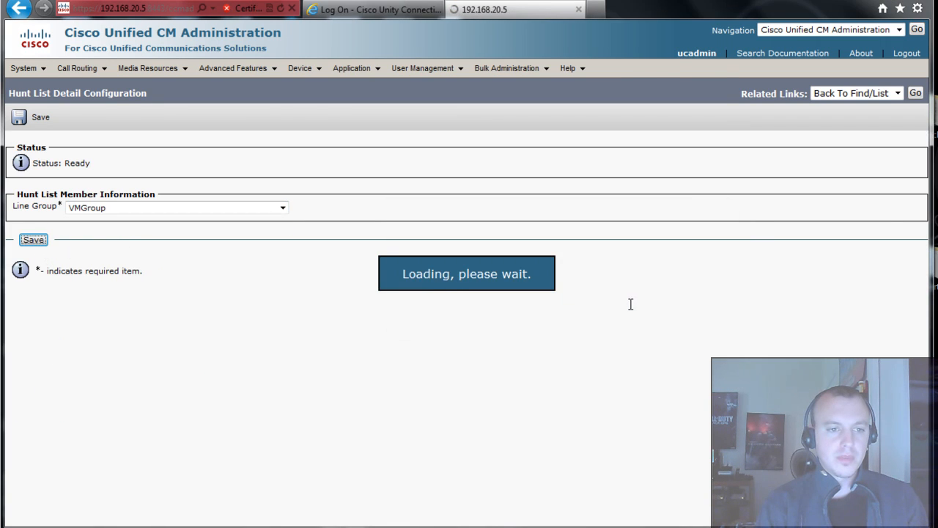
pyautogui.scroll(-3, 548, 360)
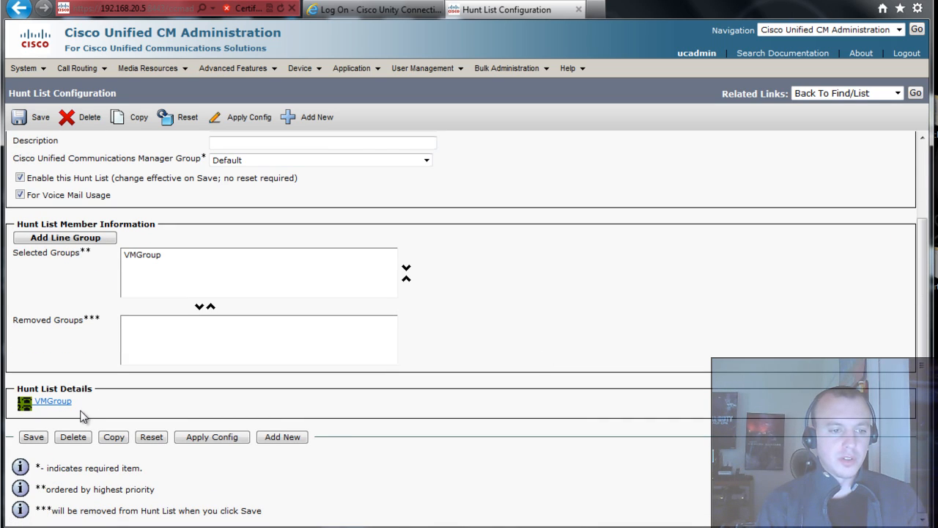
pyautogui.click(37, 439)
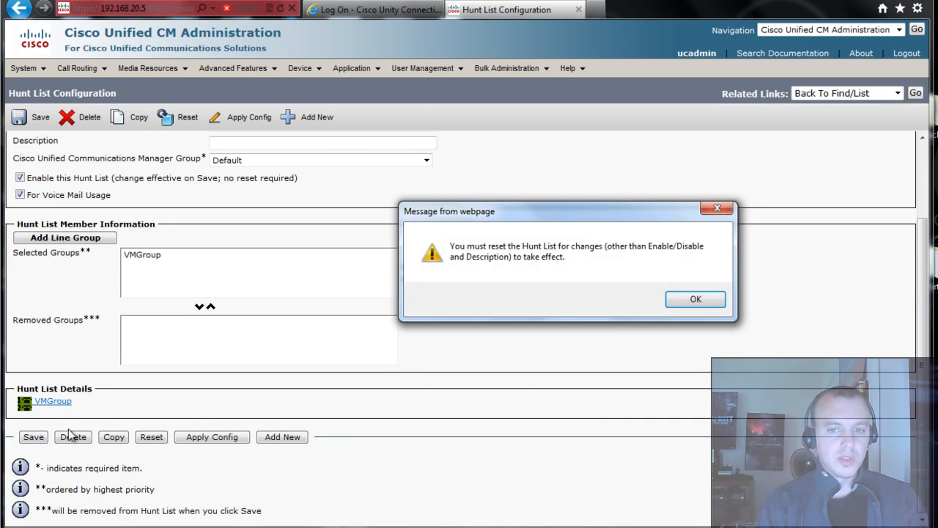
pyautogui.click(708, 297)
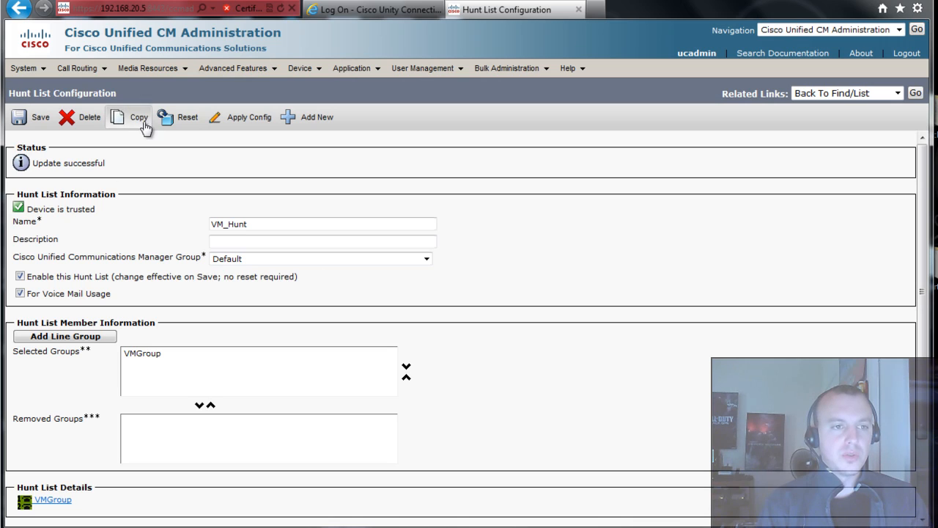
# - From the hunt pilot list, start a new hunt pilot and place the cursor in the number field for 5600
pyautogui.moveTo(75, 69)
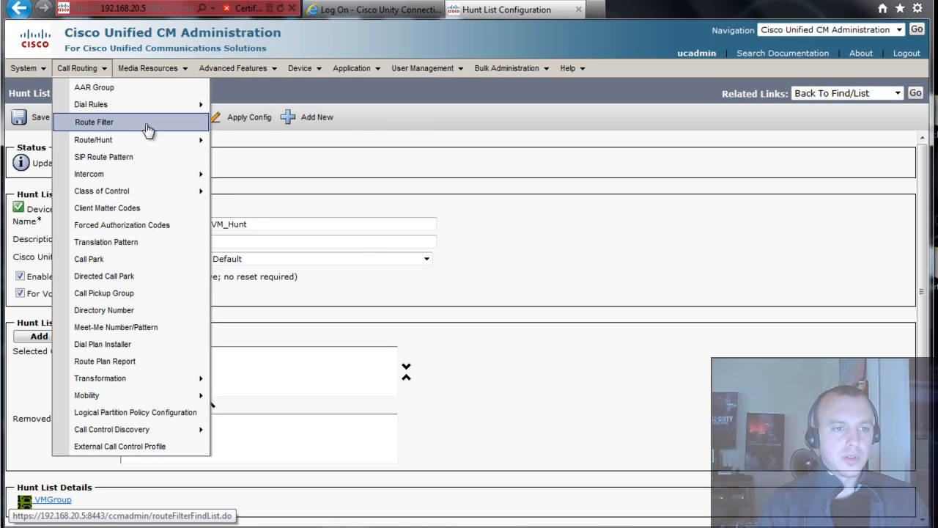
pyautogui.moveTo(145, 138)
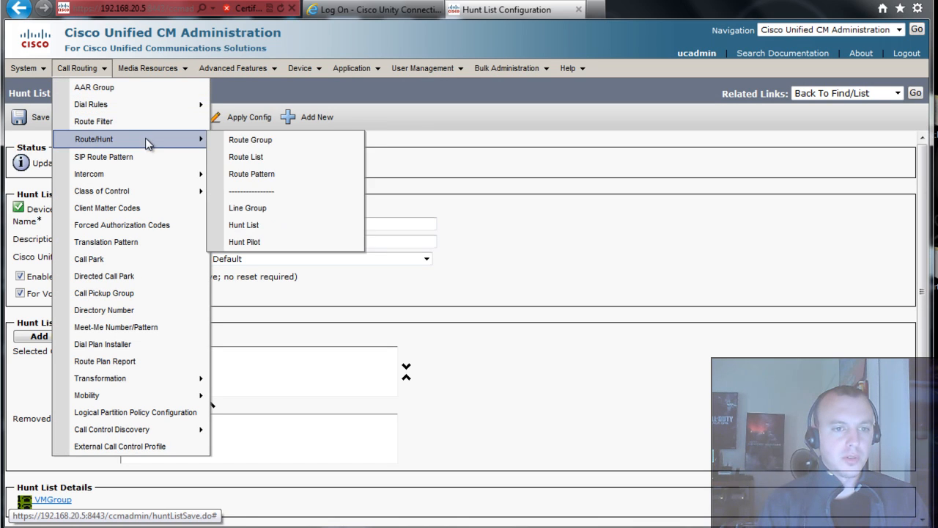
pyautogui.click(279, 244)
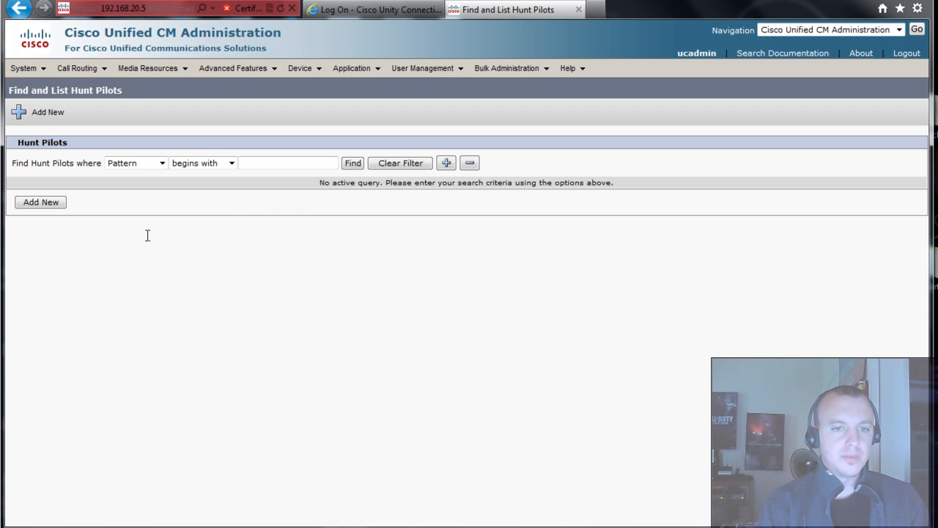
pyautogui.click(352, 163)
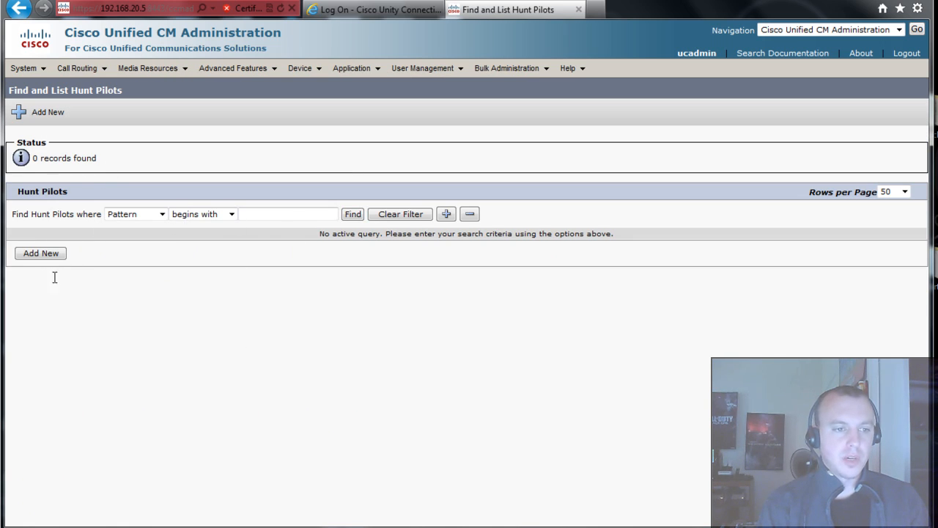
pyautogui.click(33, 254)
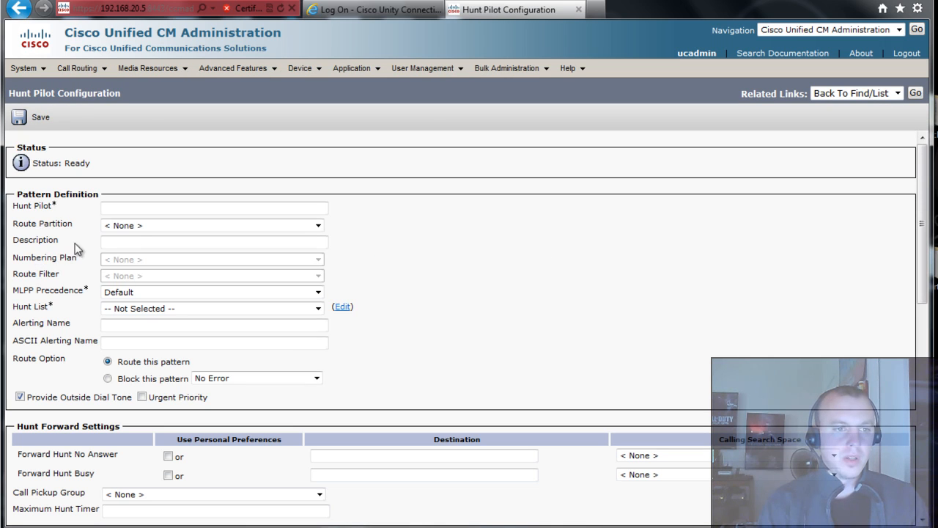
pyautogui.click(140, 209)
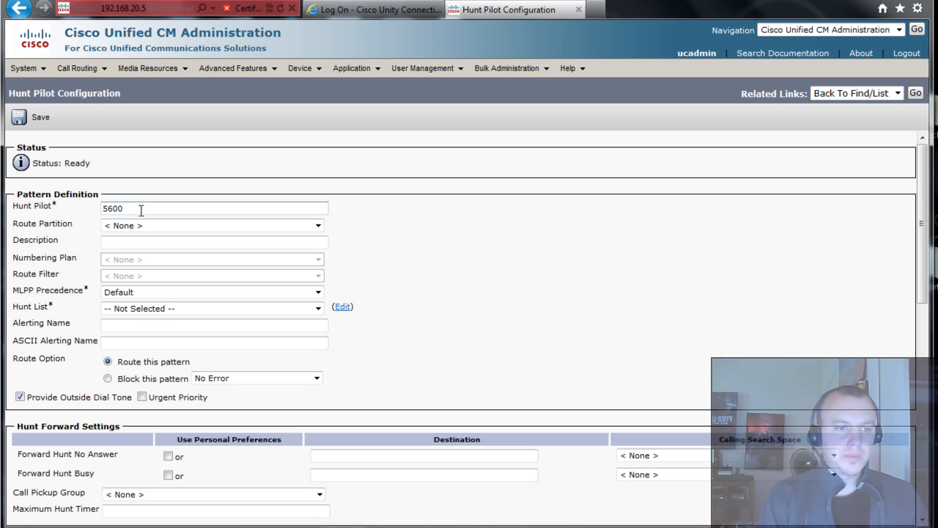
# - Turn off outside dial tone, point the pilot at hunt list VM_Hunt, and save
pyautogui.press('Tab')
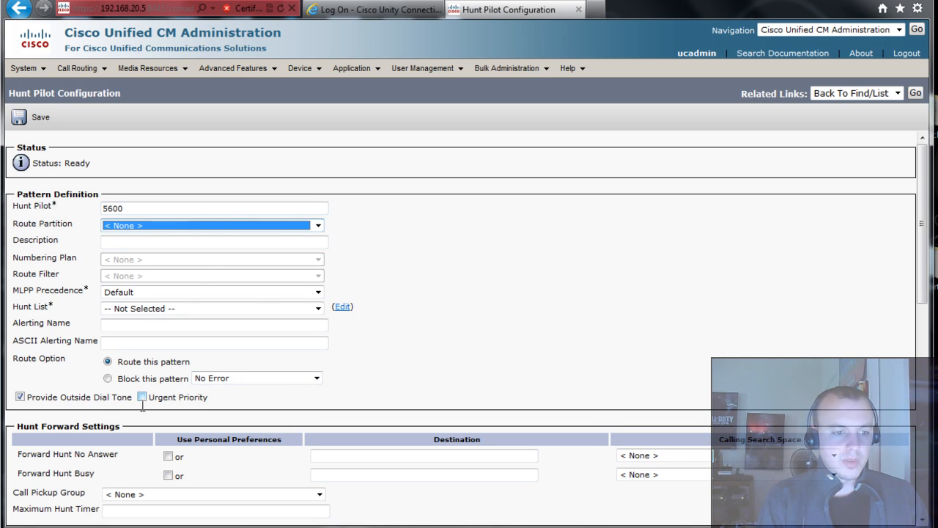
pyautogui.click(20, 398)
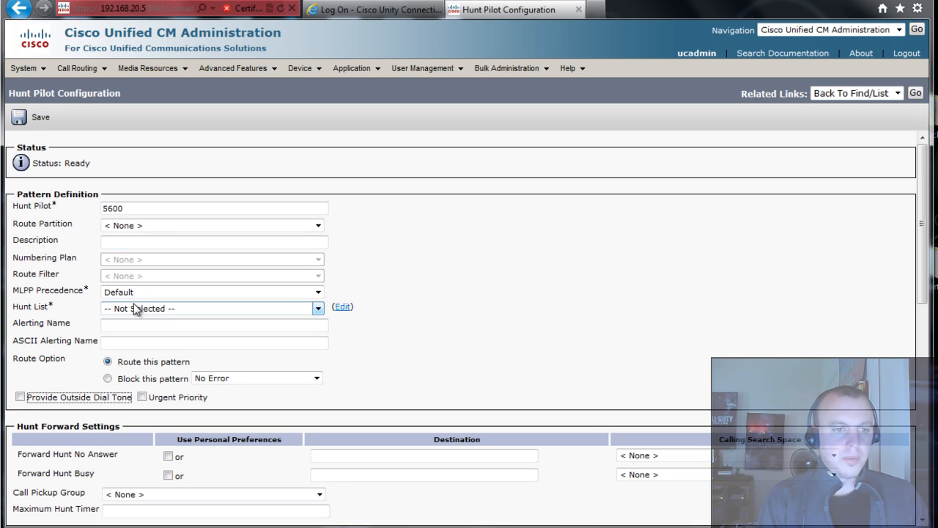
pyautogui.click(152, 308)
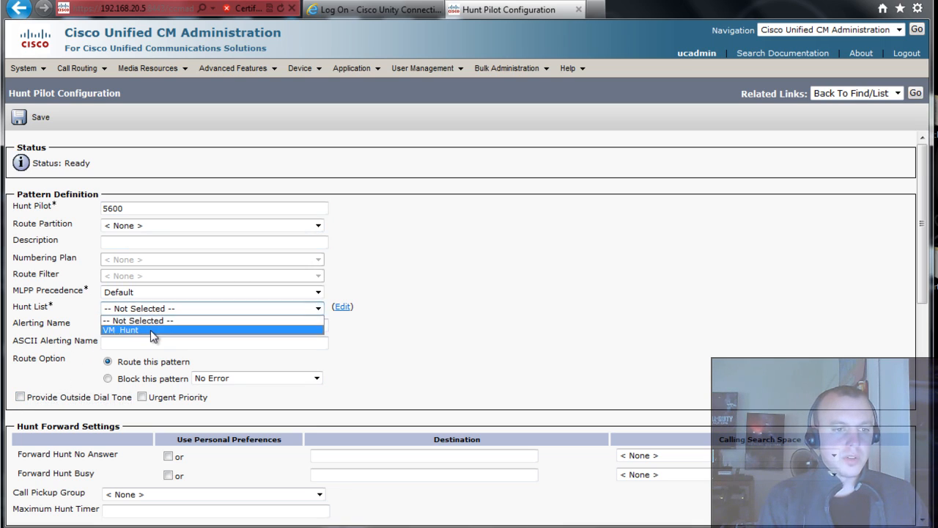
pyautogui.click(151, 330)
pyautogui.click(490, 316)
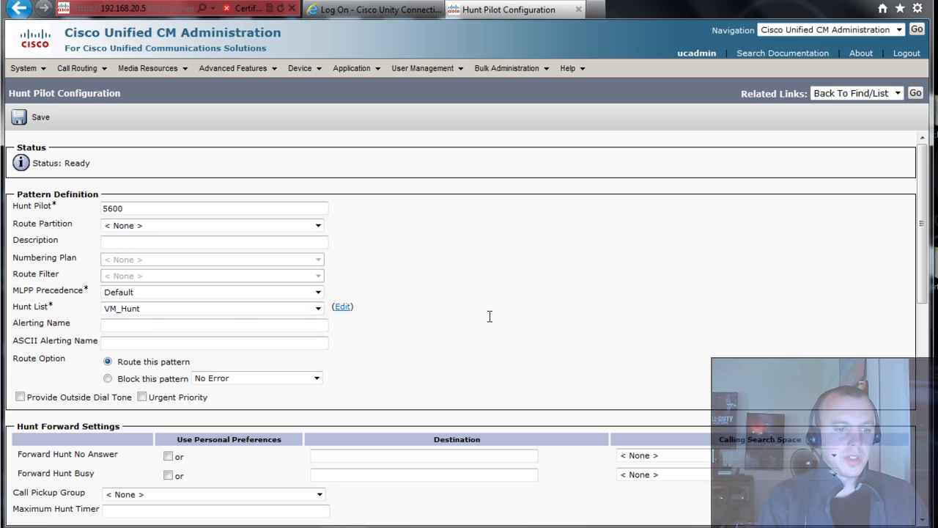
pyautogui.scroll(-8, 516, 297)
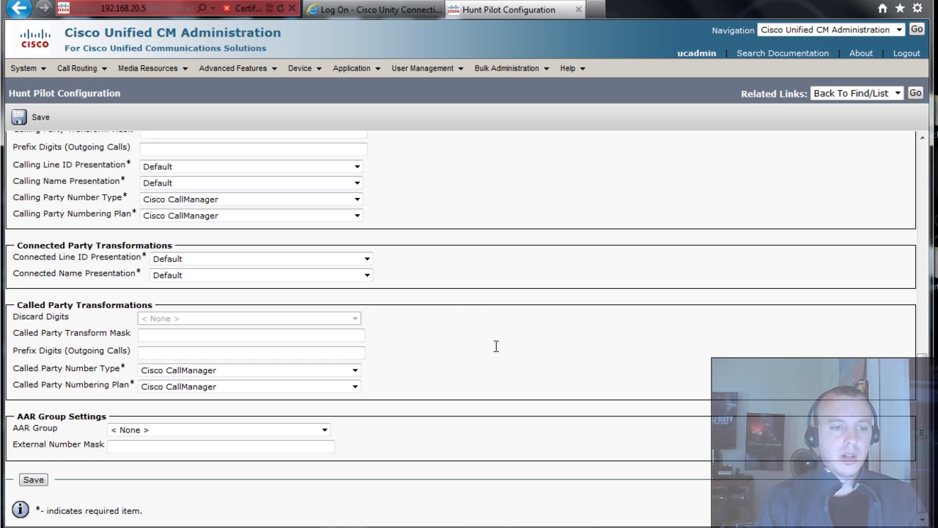
pyautogui.scroll(8, 495, 346)
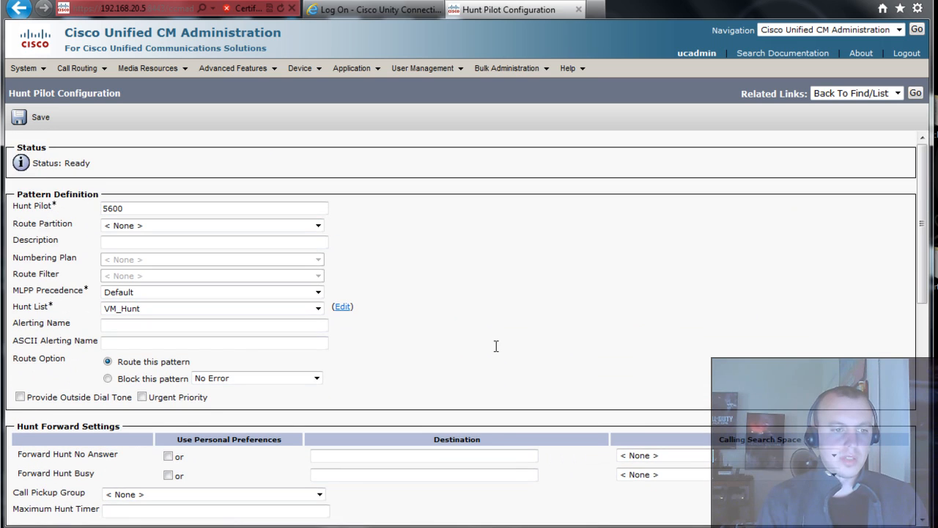
pyautogui.scroll(-8, 496, 346)
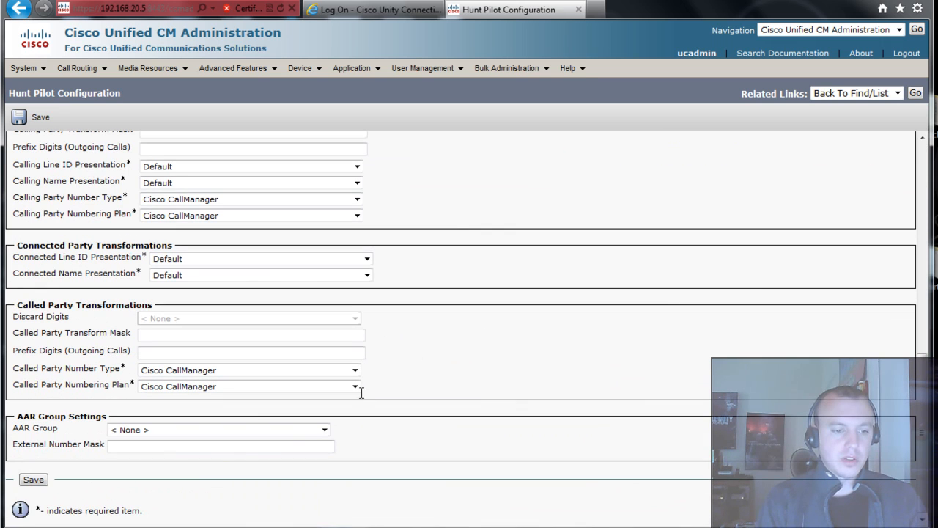
pyautogui.click(25, 482)
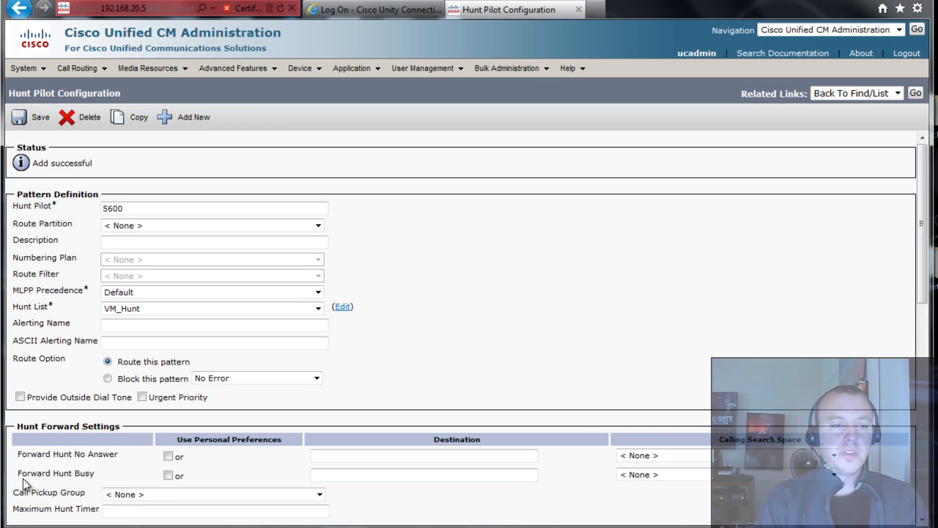
# - Add voice mail pilot 5600 as the system default, accept the warning, and save it
pyautogui.moveTo(233, 68)
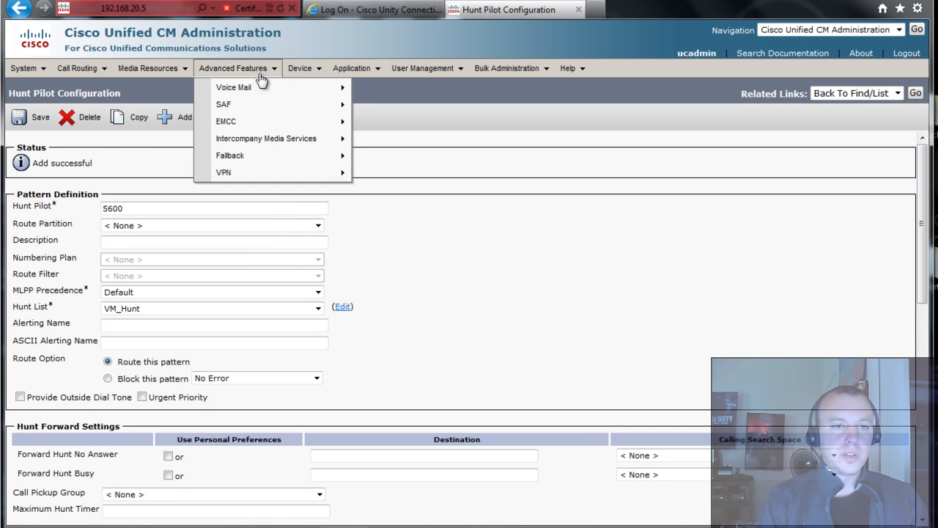
pyautogui.moveTo(246, 89)
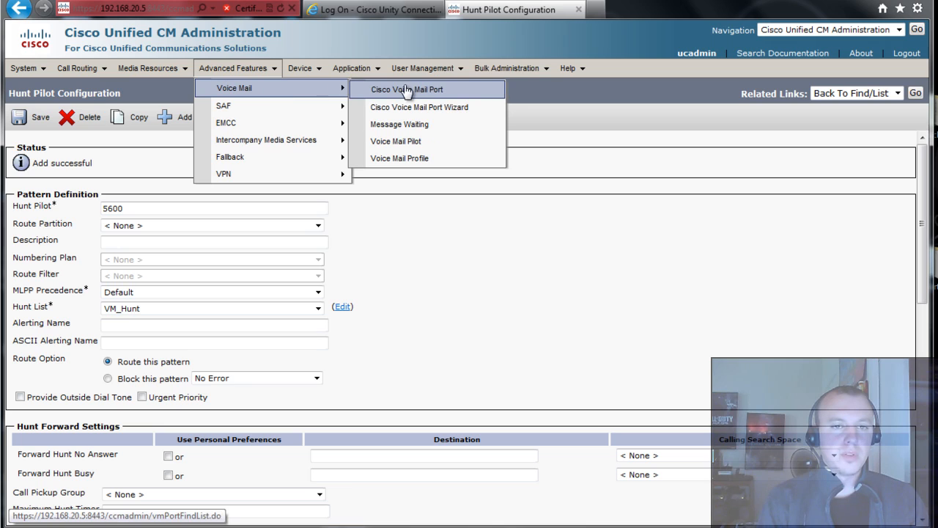
pyautogui.click(449, 141)
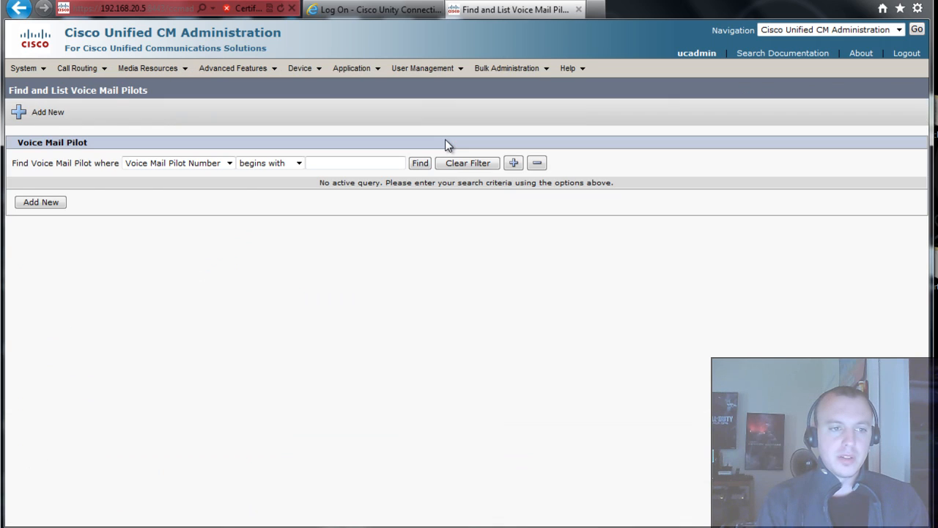
pyautogui.click(55, 207)
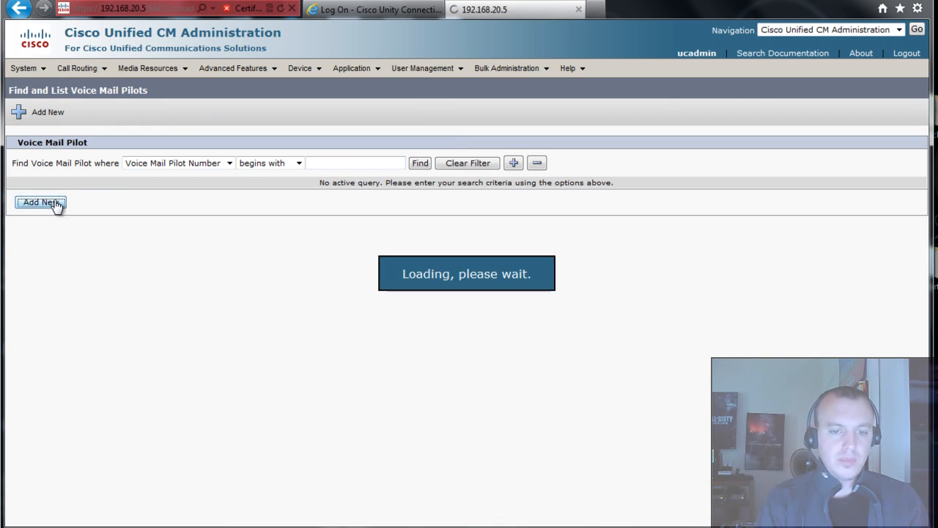
pyautogui.click(143, 207)
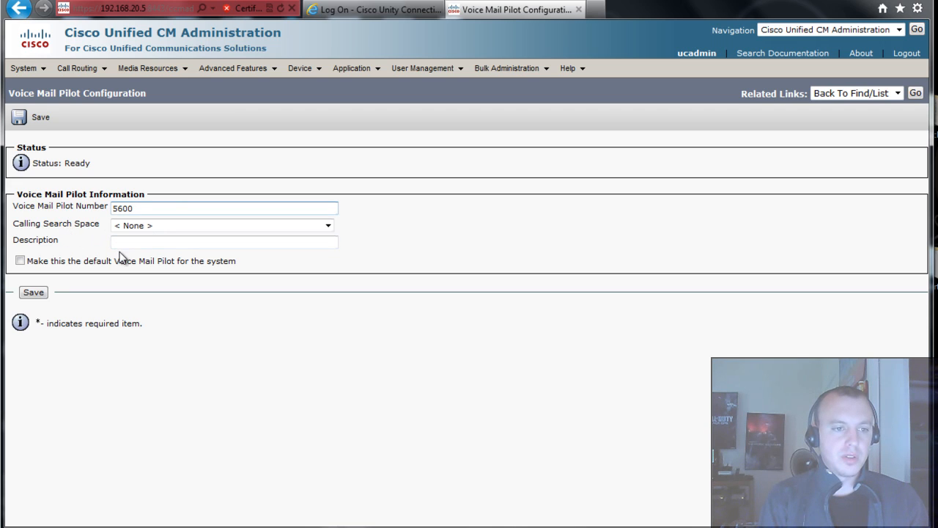
pyautogui.click(22, 262)
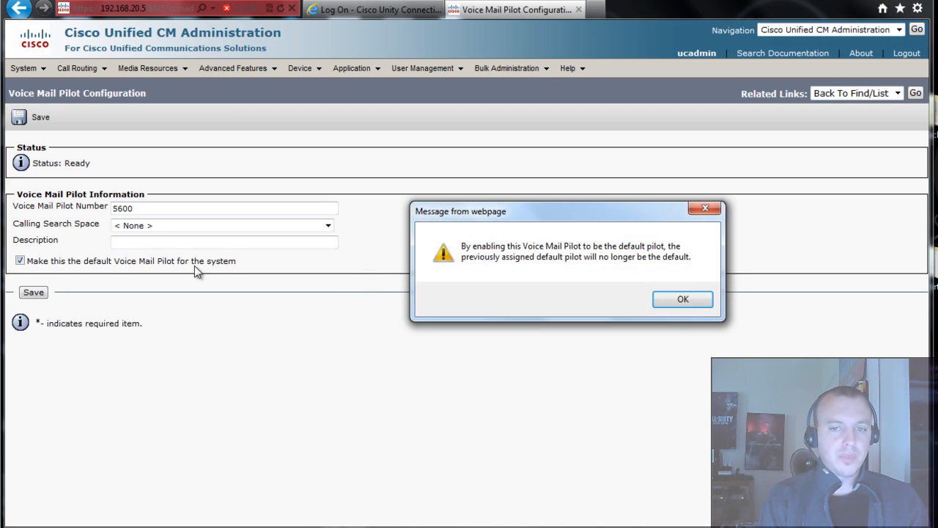
pyautogui.click(683, 300)
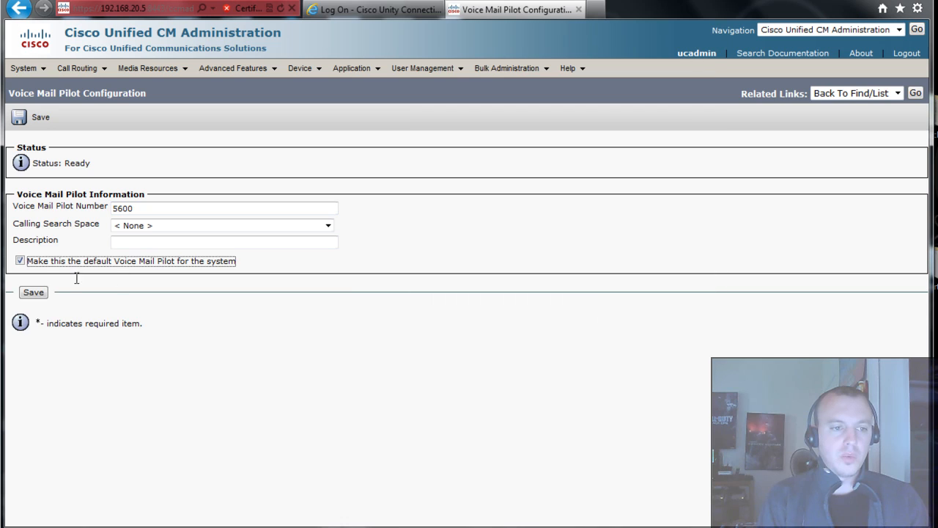
pyautogui.click(34, 293)
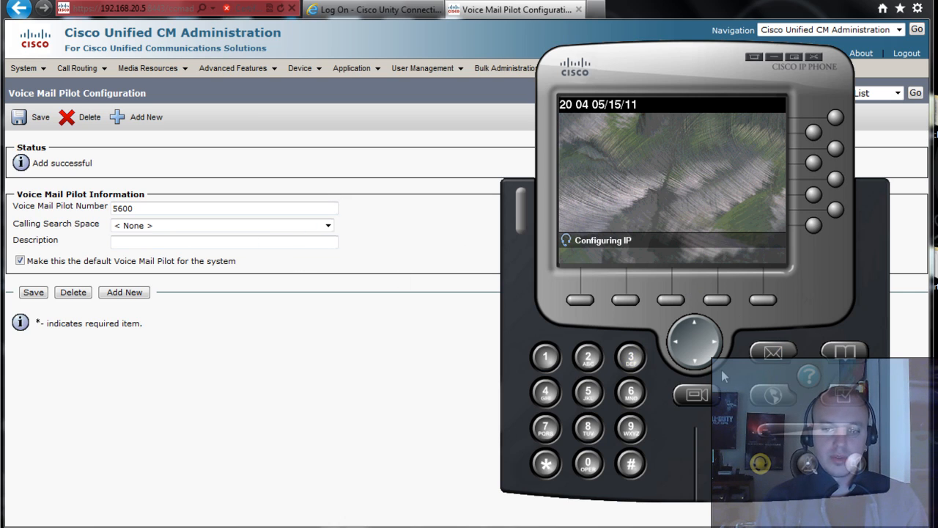
pyautogui.hotkey('alt', 'Tab')
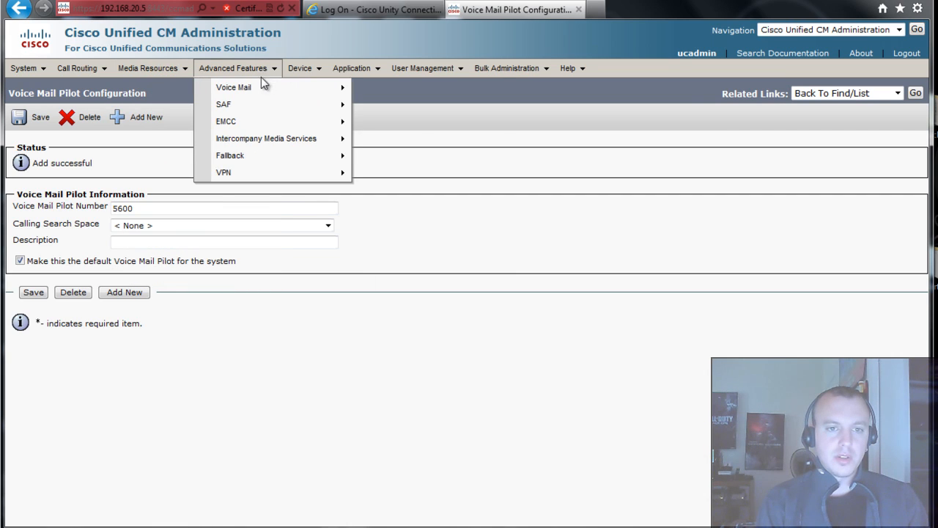
# - Create voice mail profile DefaultVM with pilot 5600/<None> as system default, and save it
pyautogui.moveTo(322, 88)
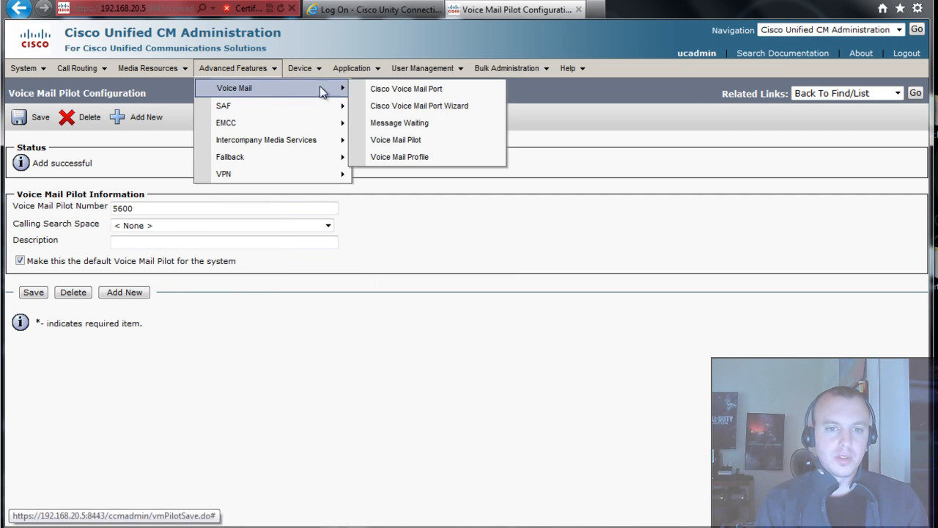
pyautogui.click(451, 159)
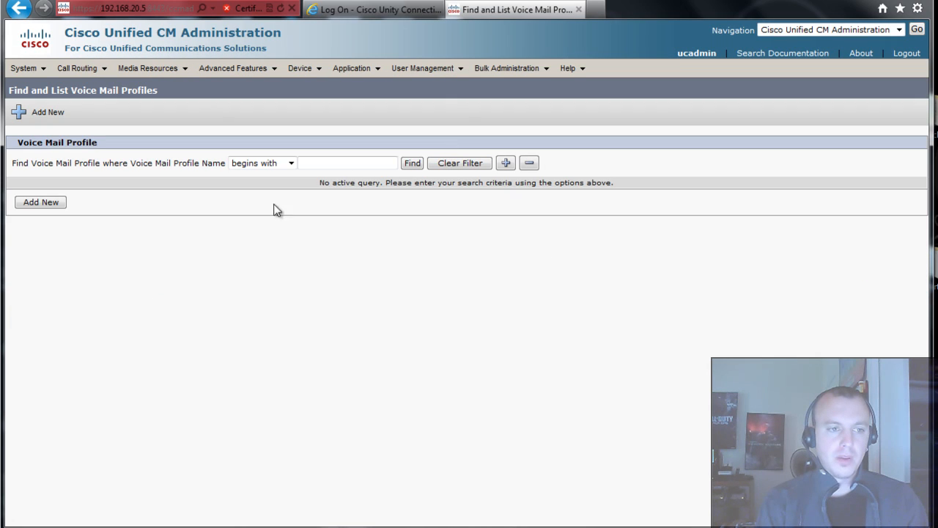
pyautogui.click(51, 204)
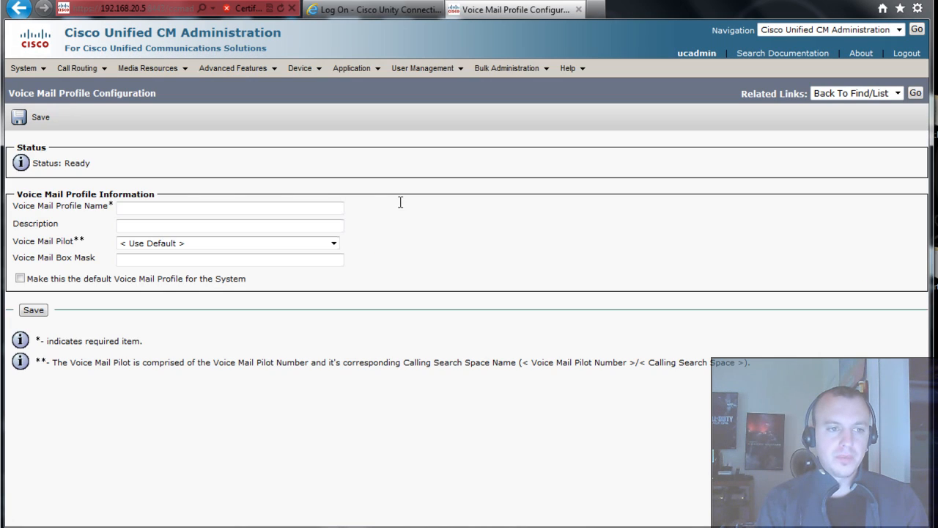
pyautogui.click(168, 209)
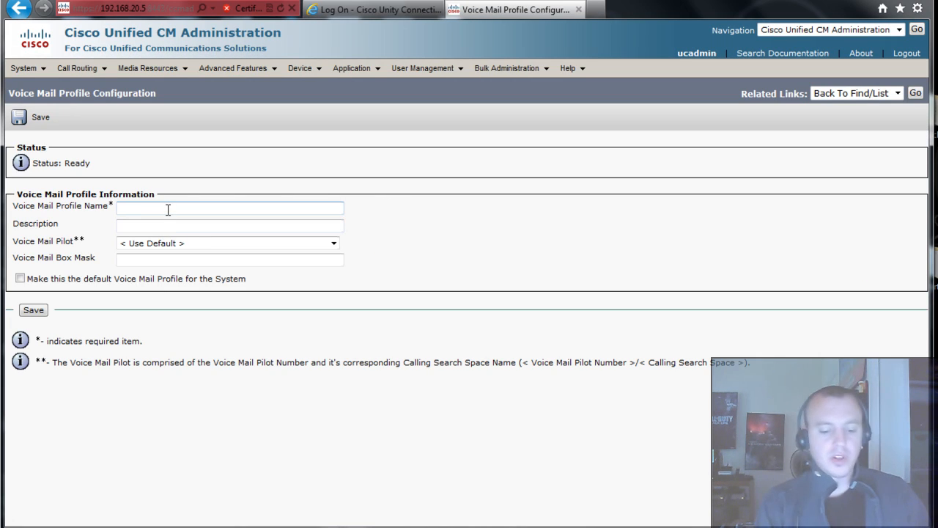
pyautogui.write('Defau')
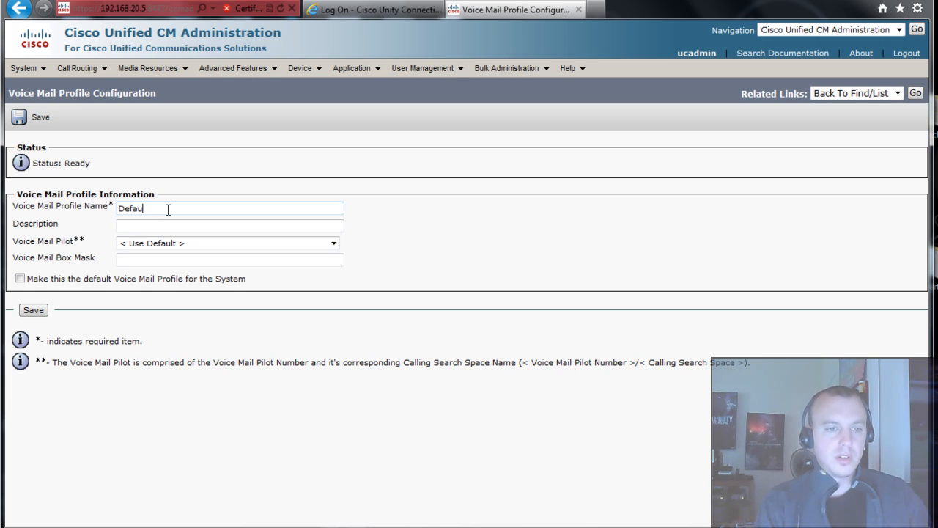
pyautogui.write('ltVM')
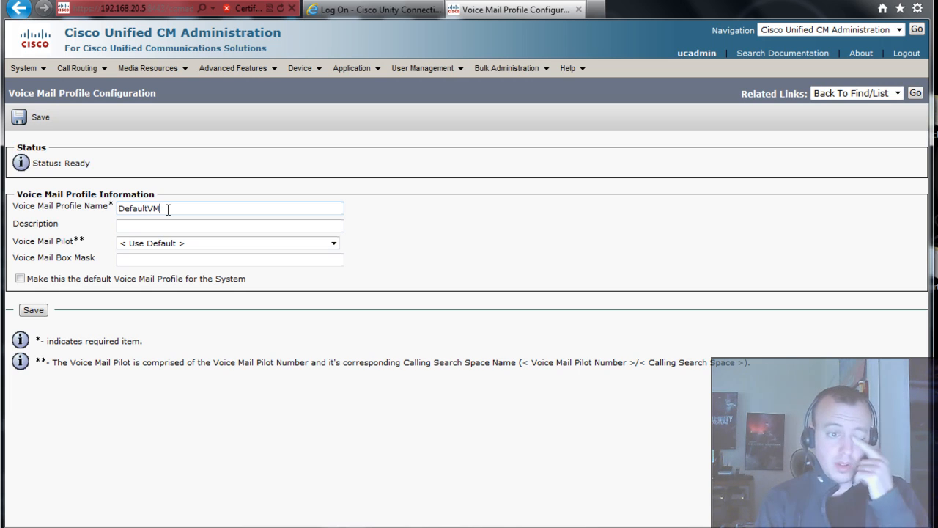
pyautogui.click(168, 243)
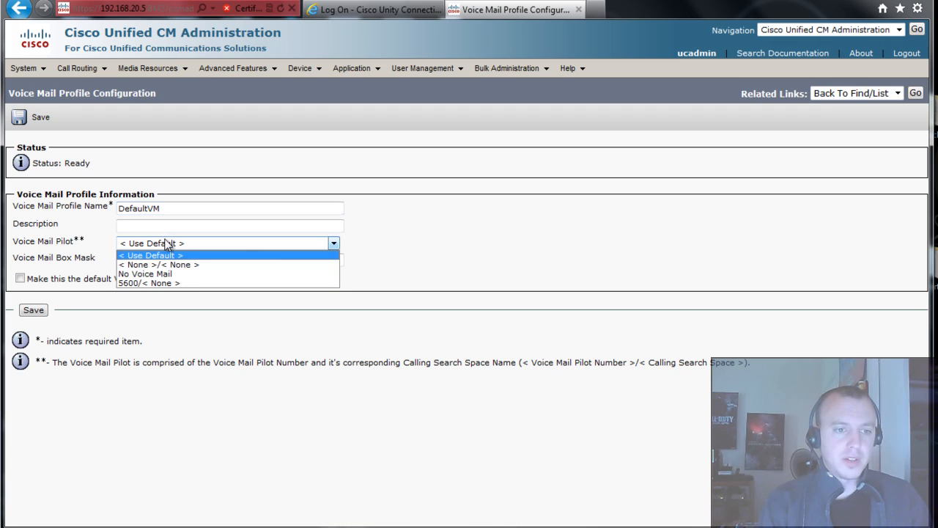
pyautogui.click(198, 283)
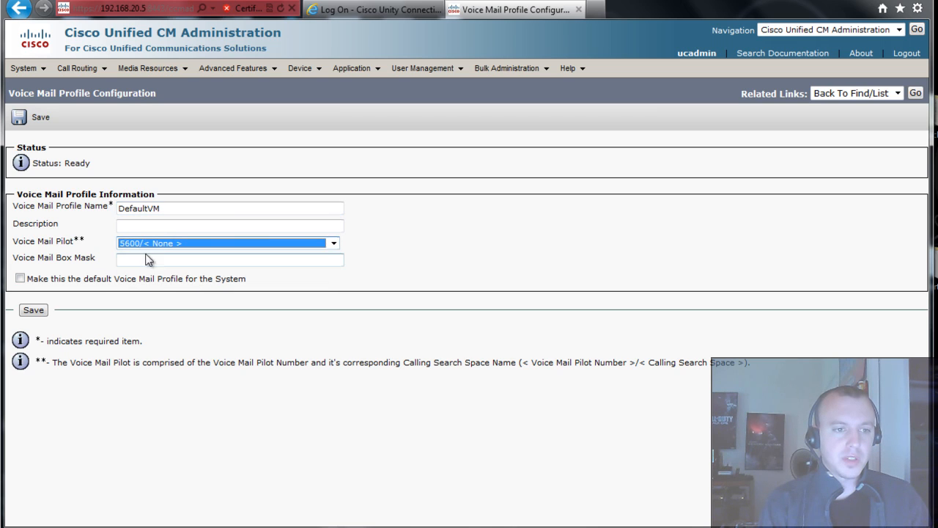
pyautogui.click(19, 279)
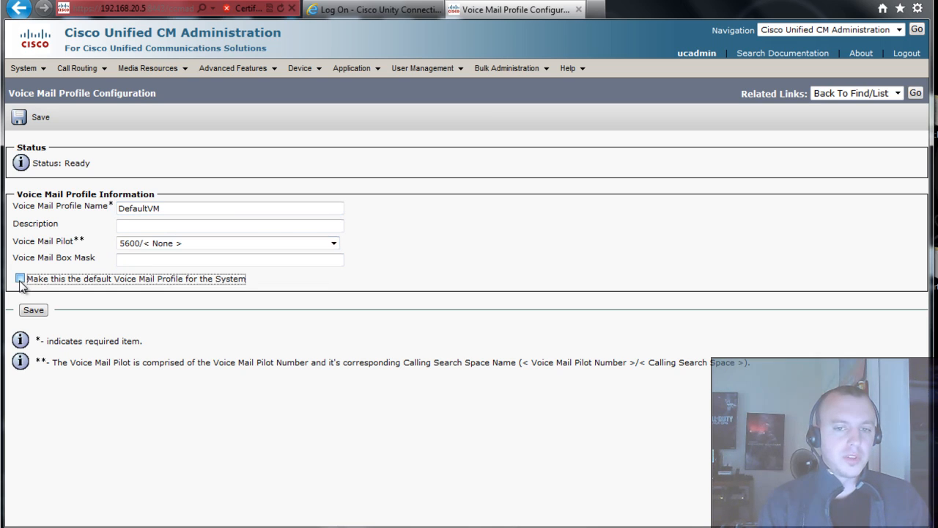
pyautogui.click(671, 301)
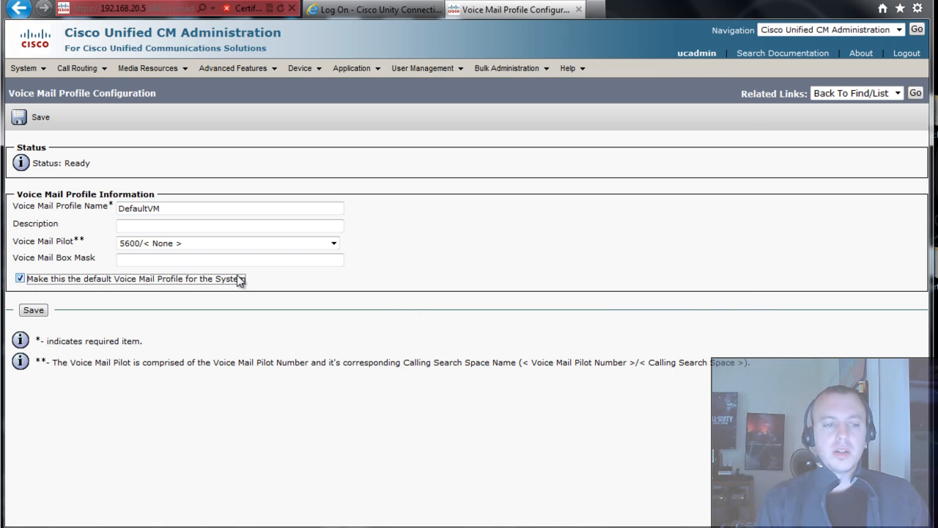
pyautogui.click(30, 310)
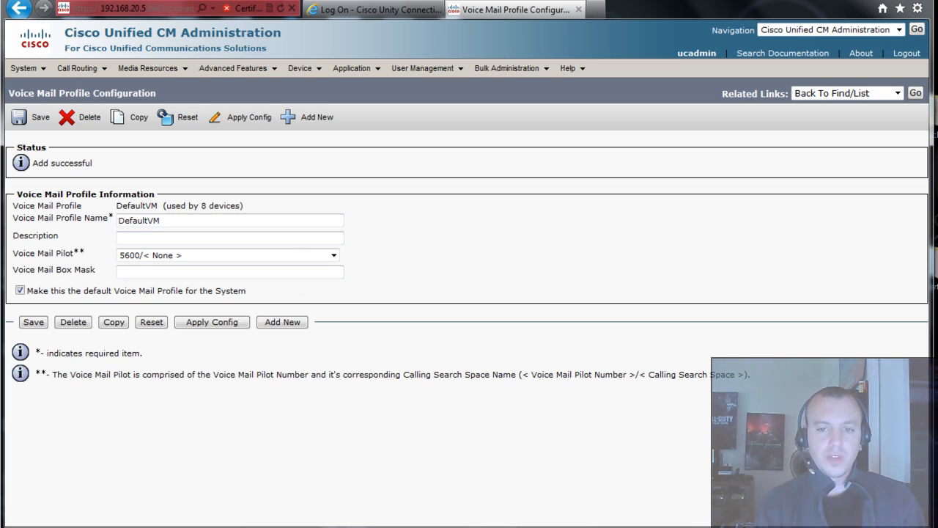
pyautogui.click(547, 525)
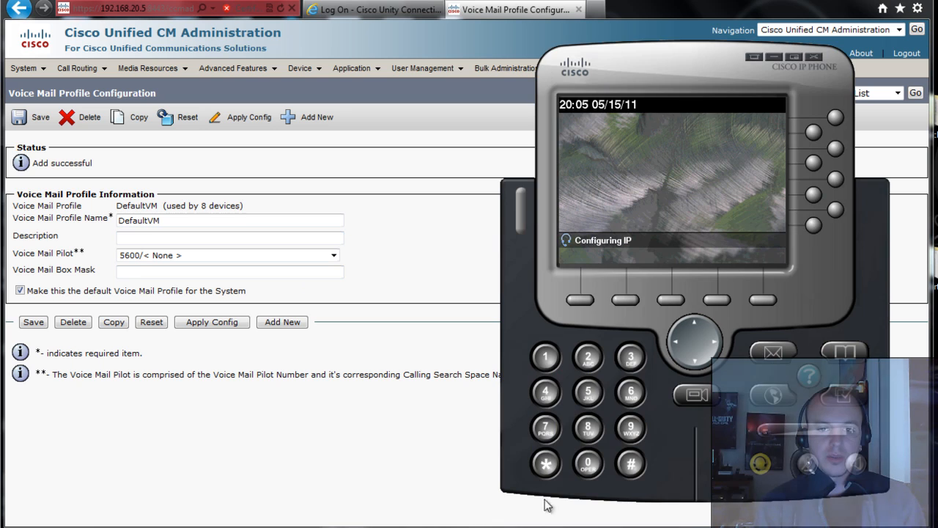
# - Apply IP Communicator network preferences (device line1CIPC, TFTP 192.168.20.5), then minimize the softphone
pyautogui.rightClick(596, 190)
pyautogui.click(645, 319)
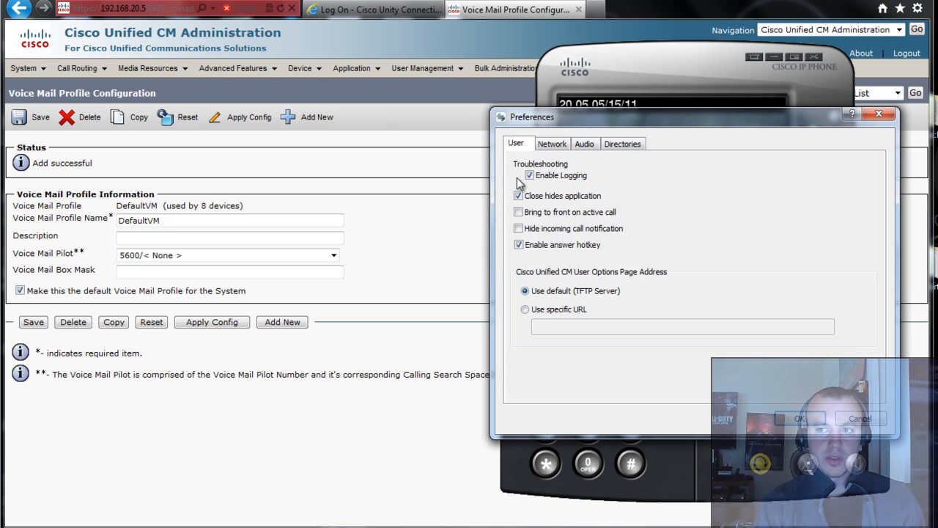
pyautogui.click(561, 146)
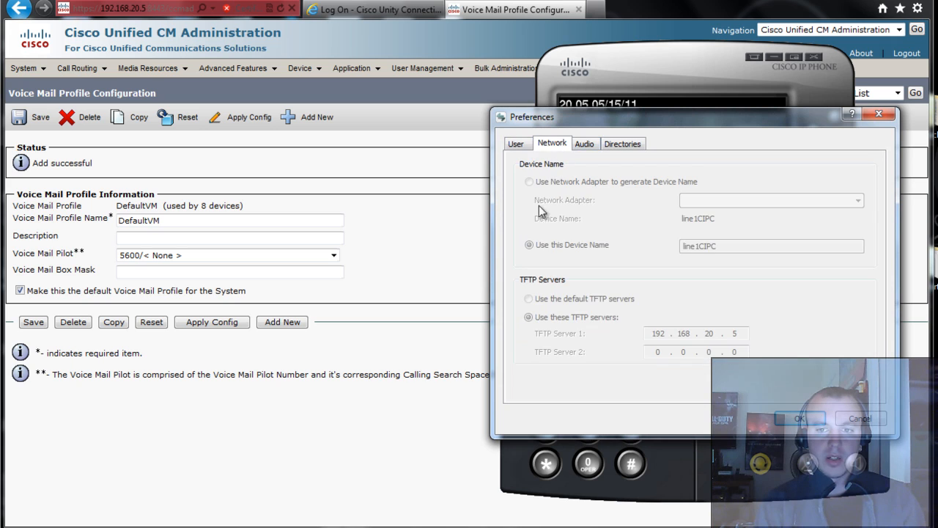
pyautogui.click(799, 419)
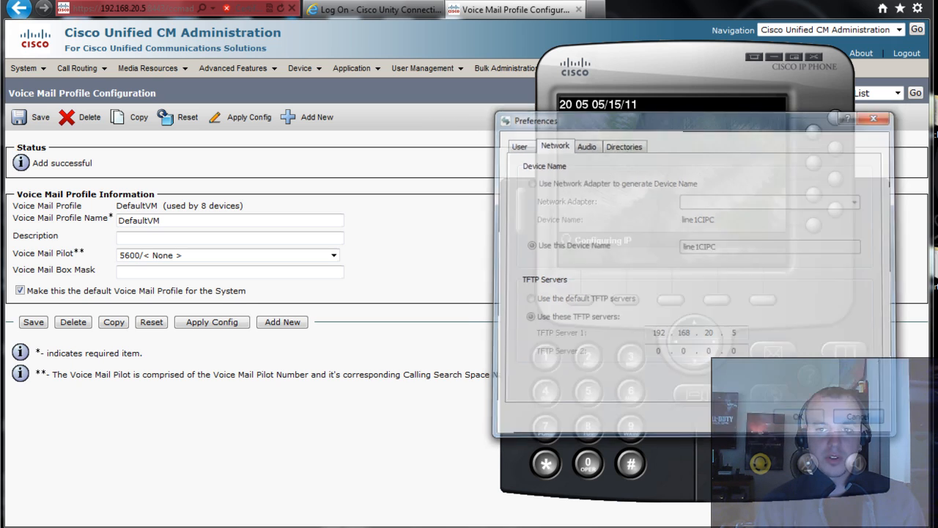
pyautogui.click(401, 266)
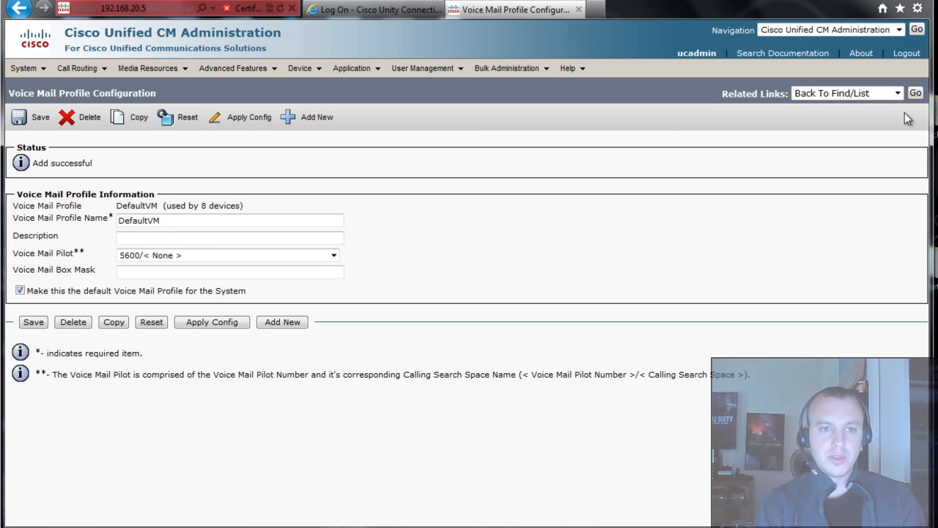
# - Start a new phone of type Cisco IP Communicator using the SCCP protocol
pyautogui.moveTo(300, 68)
pyautogui.click(327, 140)
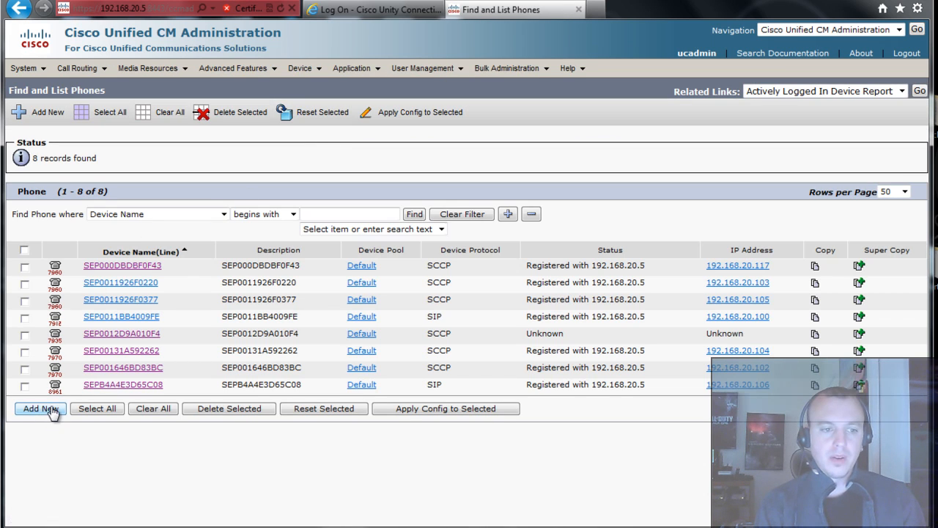
pyautogui.click(41, 408)
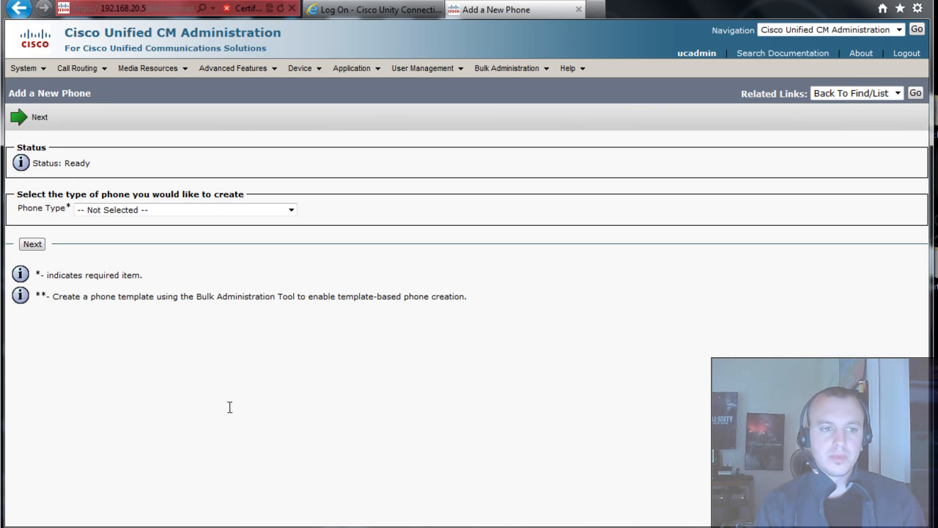
pyautogui.click(177, 212)
pyautogui.moveTo(287, 270); pyautogui.dragTo(268, 505)
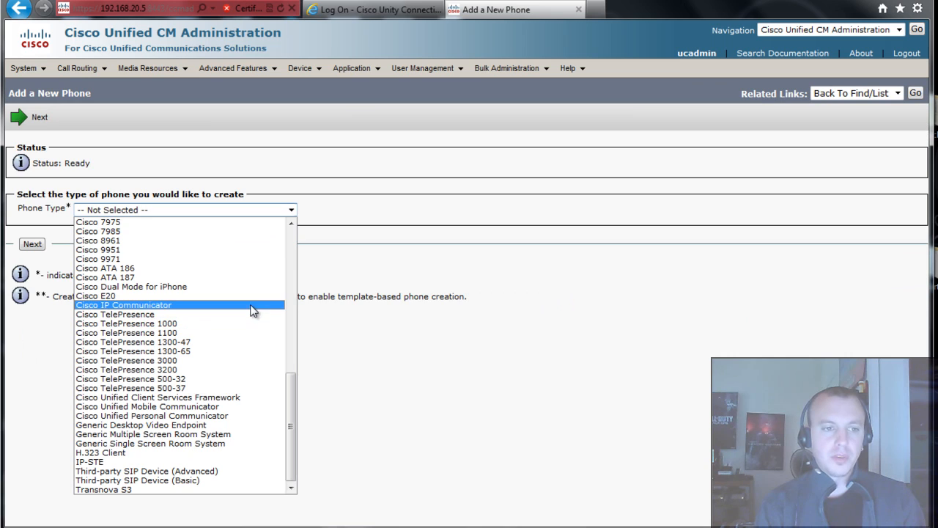
pyautogui.click(252, 305)
pyautogui.click(31, 246)
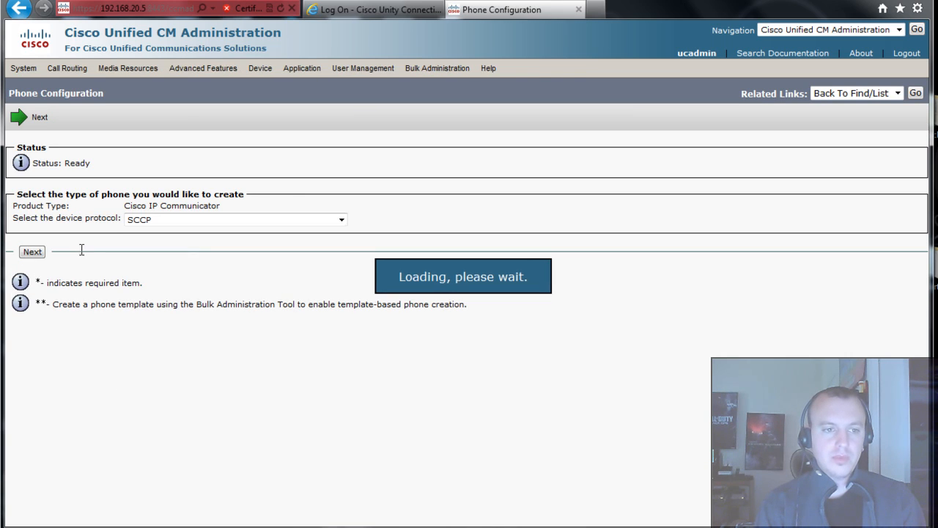
pyautogui.click(32, 253)
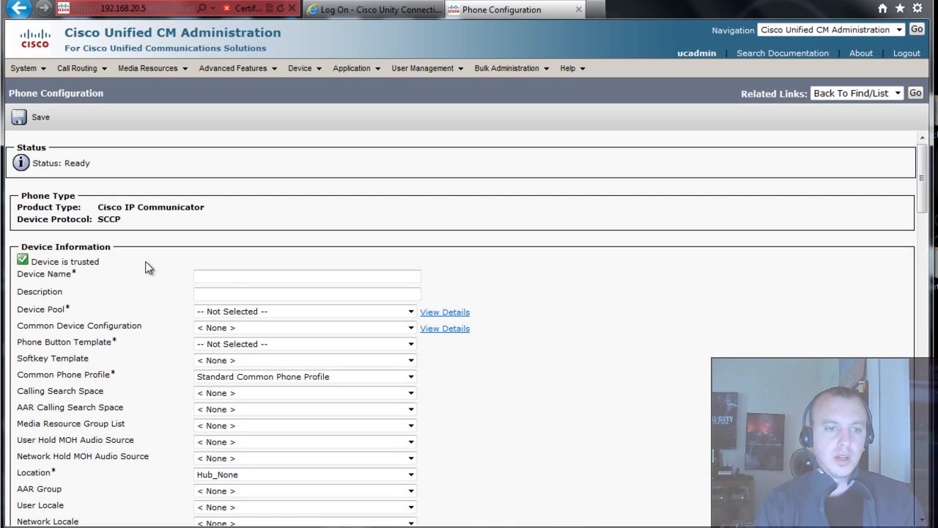
# - Name the device line1CIPC, describe it as 'Softphone', with Default pool and Standard CIPC SCCP template
pyautogui.click(239, 277)
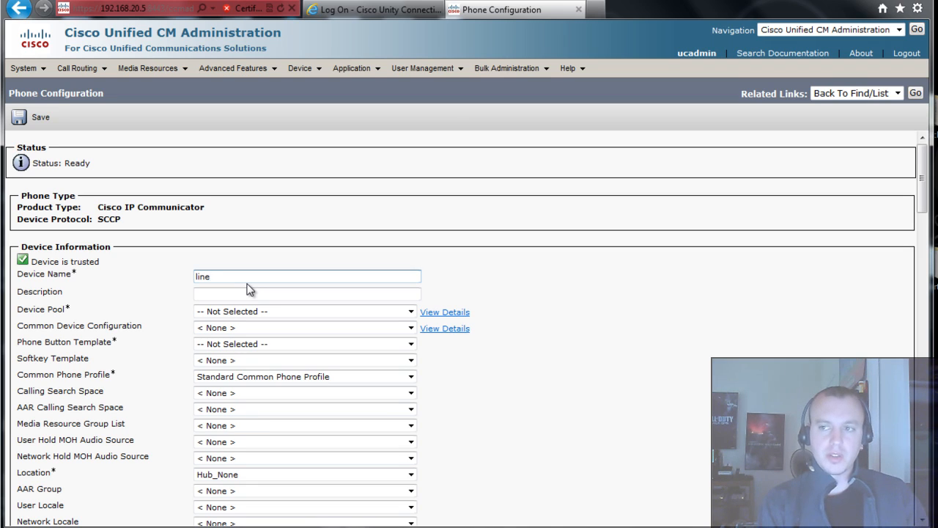
pyautogui.write('line1CIPC')
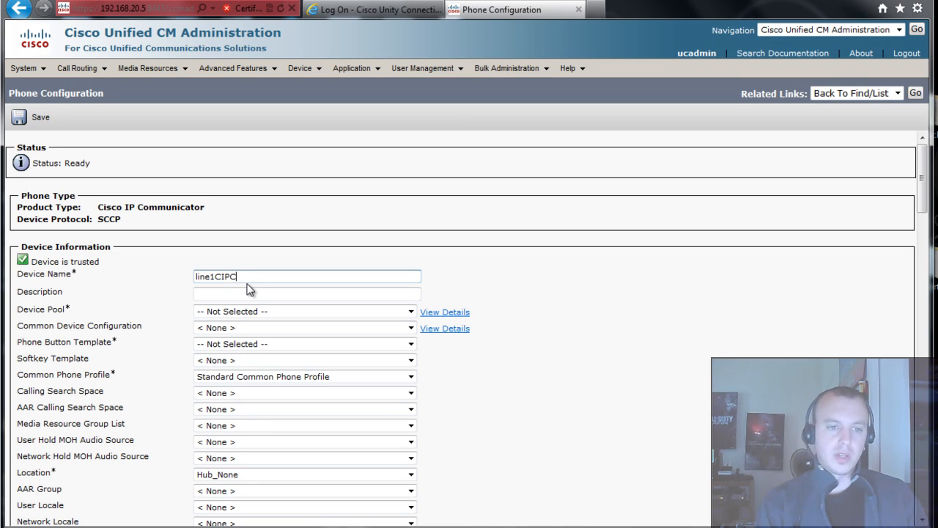
pyautogui.press('Tab')
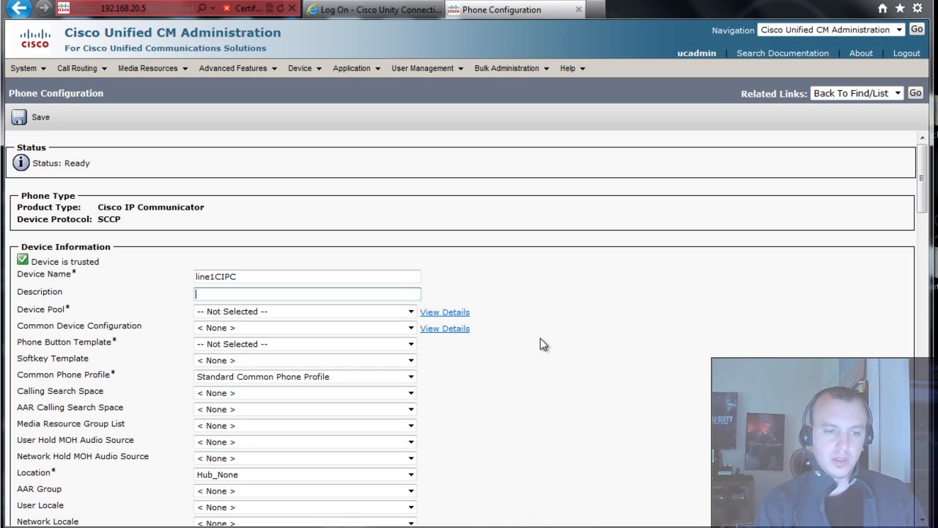
pyautogui.write('Softphone')
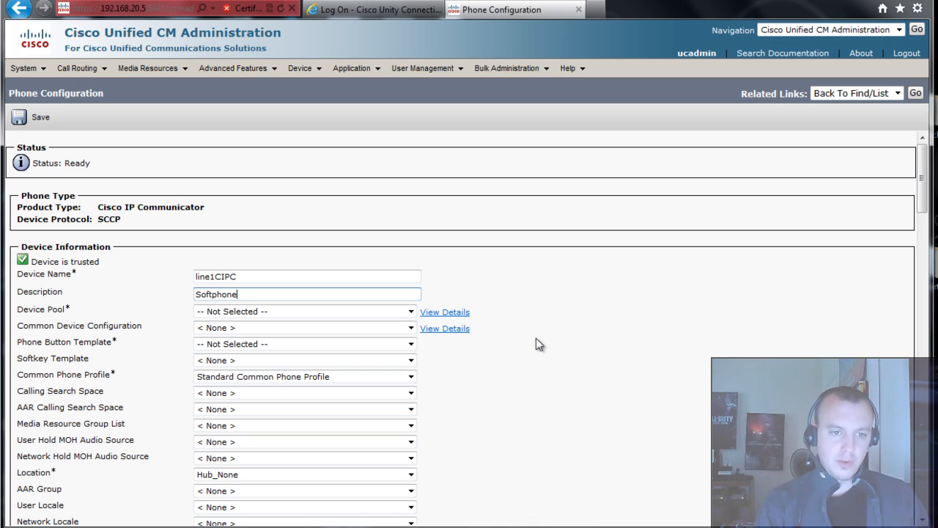
pyautogui.click(261, 312)
pyautogui.click(263, 330)
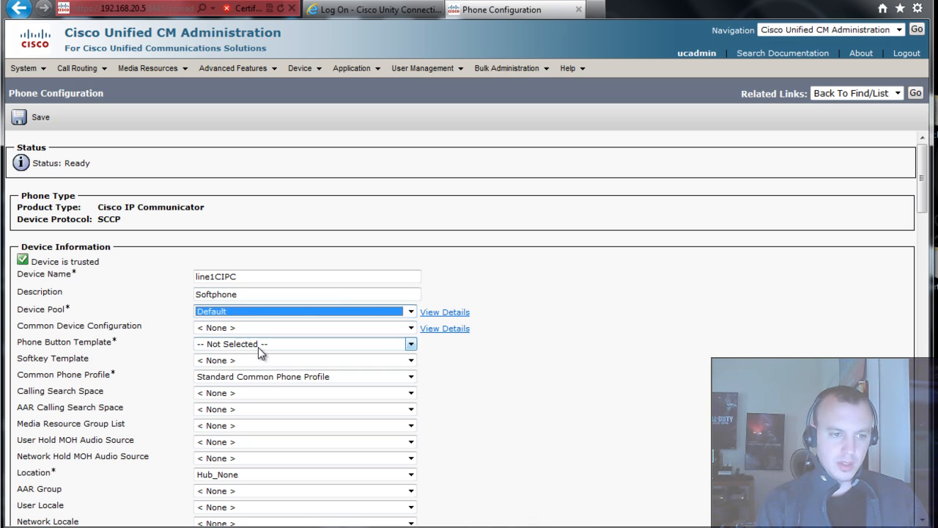
pyautogui.click(220, 344)
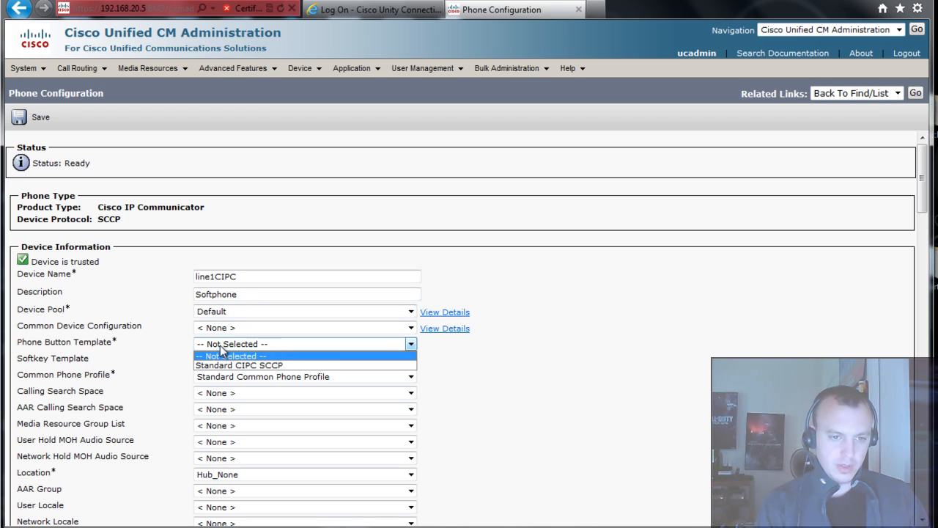
pyautogui.click(230, 364)
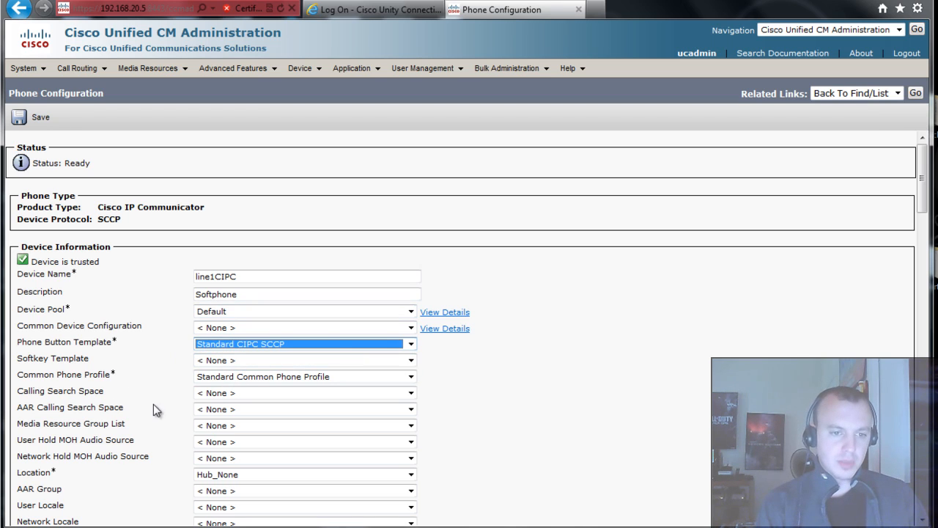
pyautogui.click(519, 366)
pyautogui.scroll(-1, 514, 374)
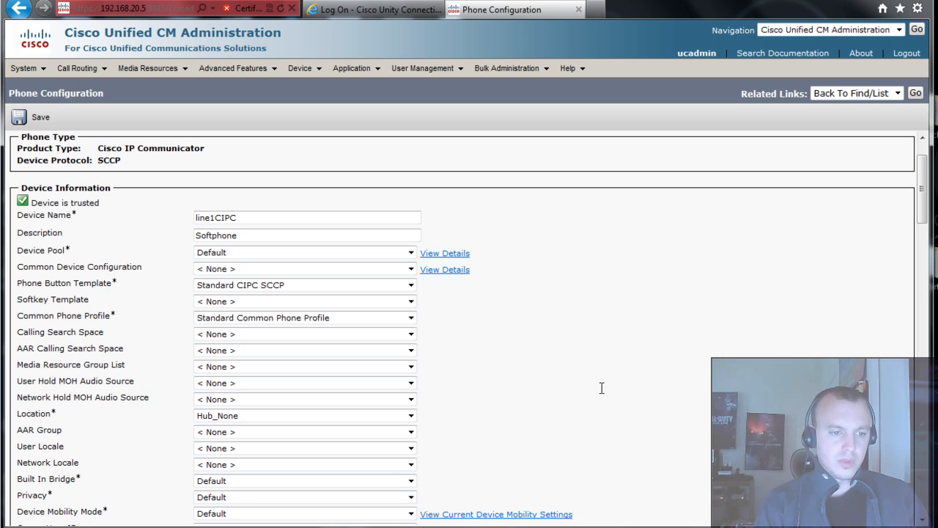
pyautogui.scroll(-6, 601, 378)
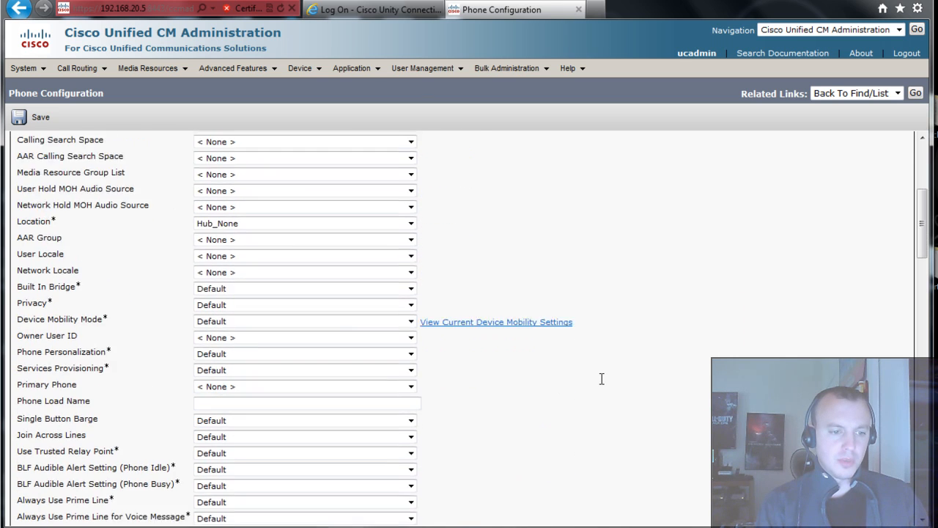
pyautogui.scroll(-3, 601, 378)
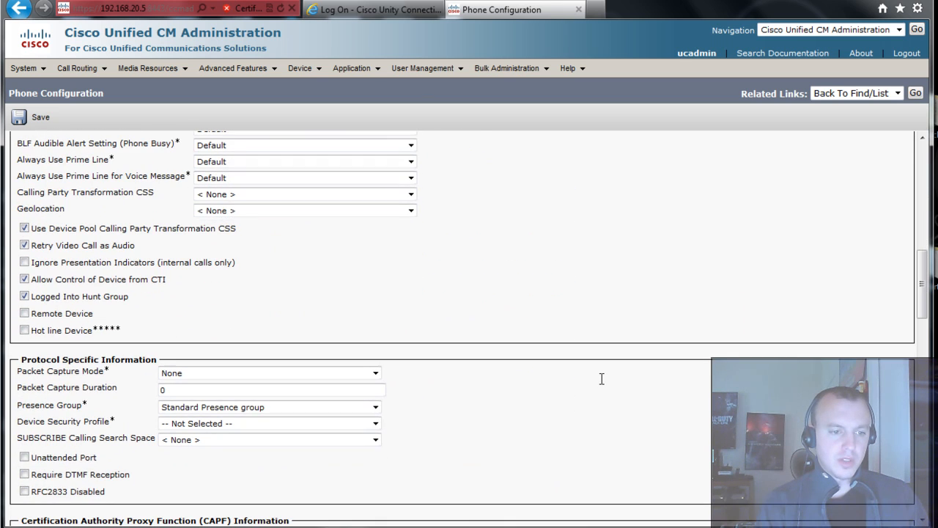
# - Set the standard SCCP non-secure security profile, enable video capabilities, and save the phone
pyautogui.click(193, 426)
pyautogui.click(197, 445)
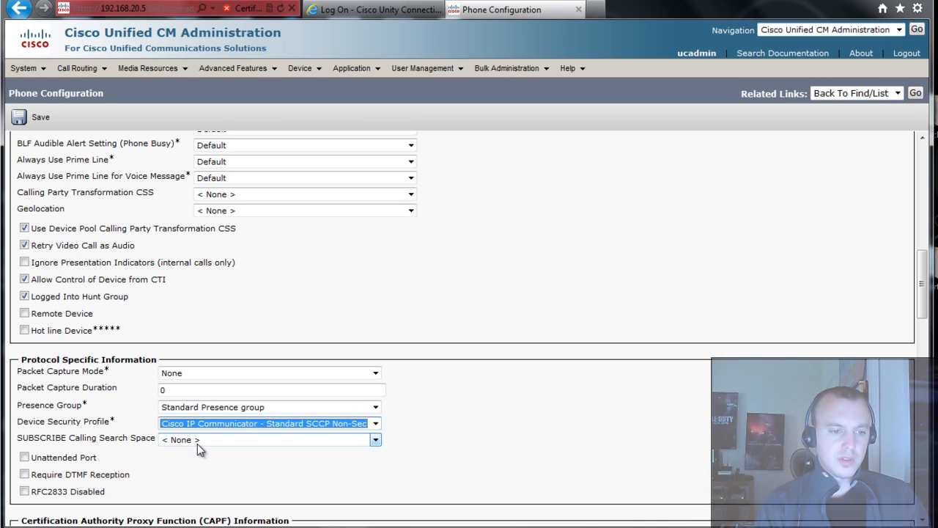
pyautogui.click(555, 396)
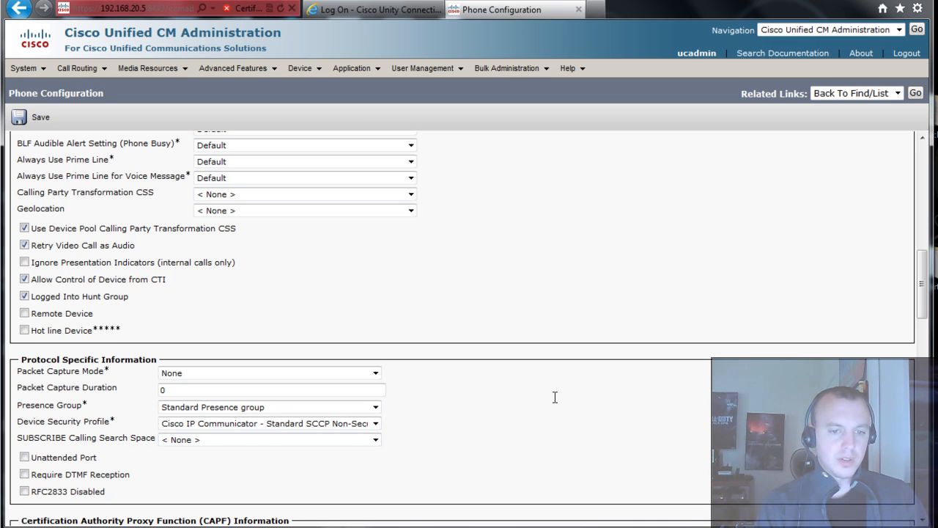
pyautogui.scroll(-1, 555, 397)
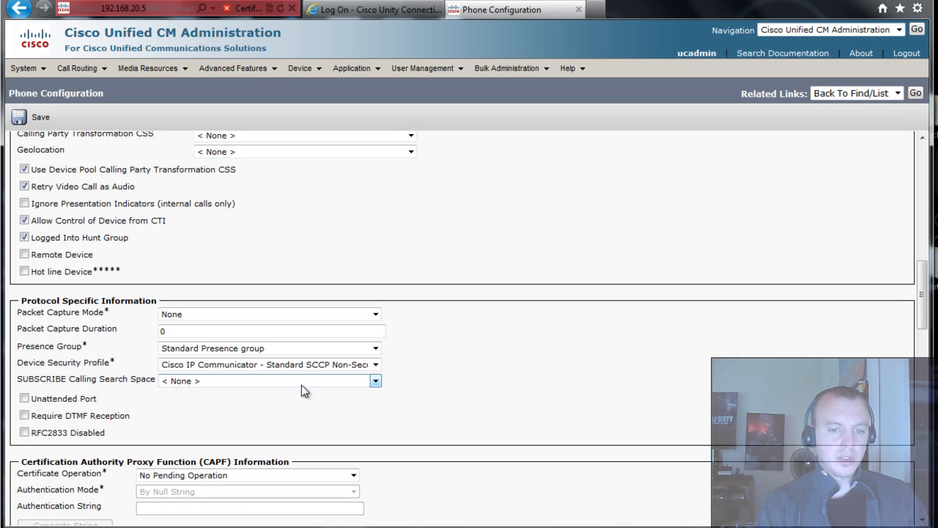
pyautogui.scroll(-7, 610, 381)
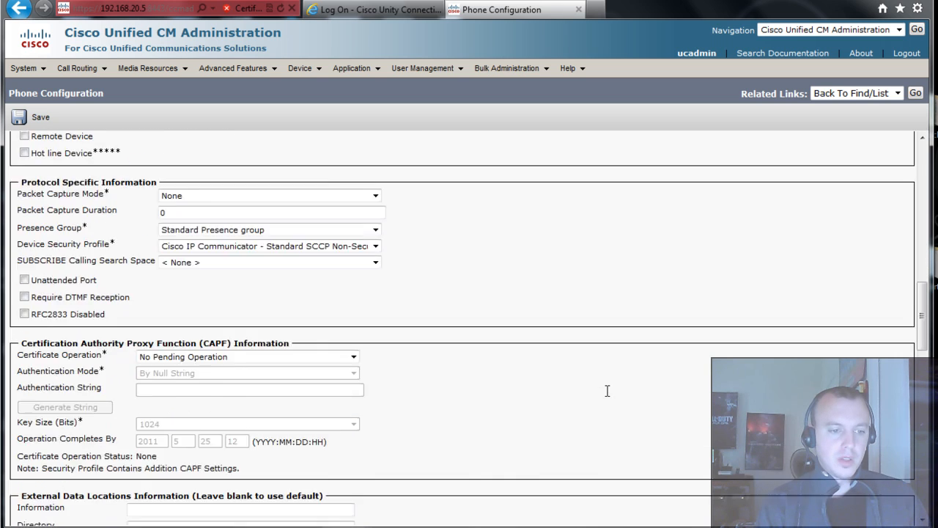
pyautogui.scroll(-7, 607, 390)
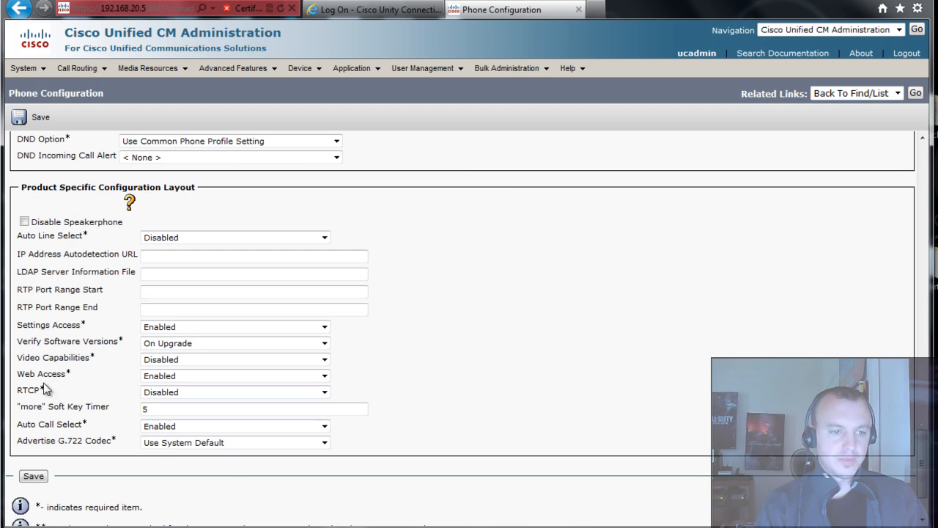
pyautogui.click(167, 358)
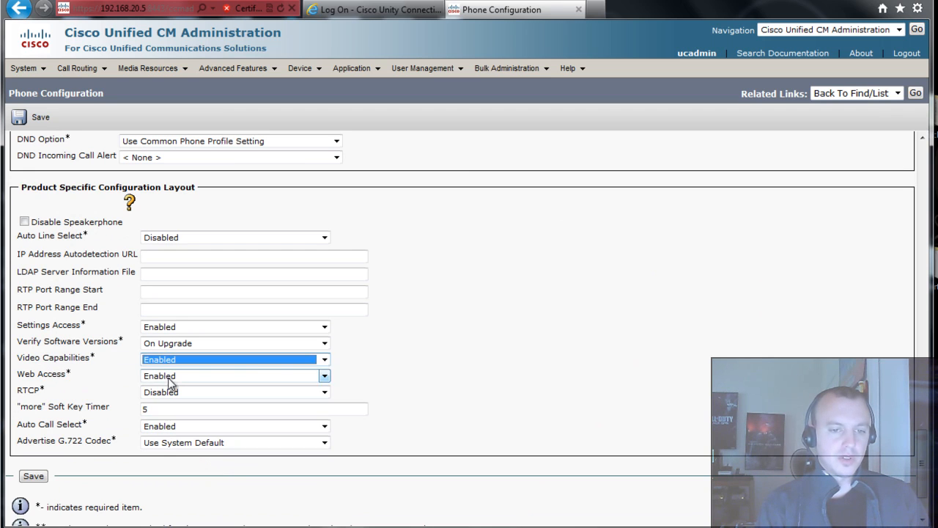
pyautogui.click(172, 379)
pyautogui.click(33, 476)
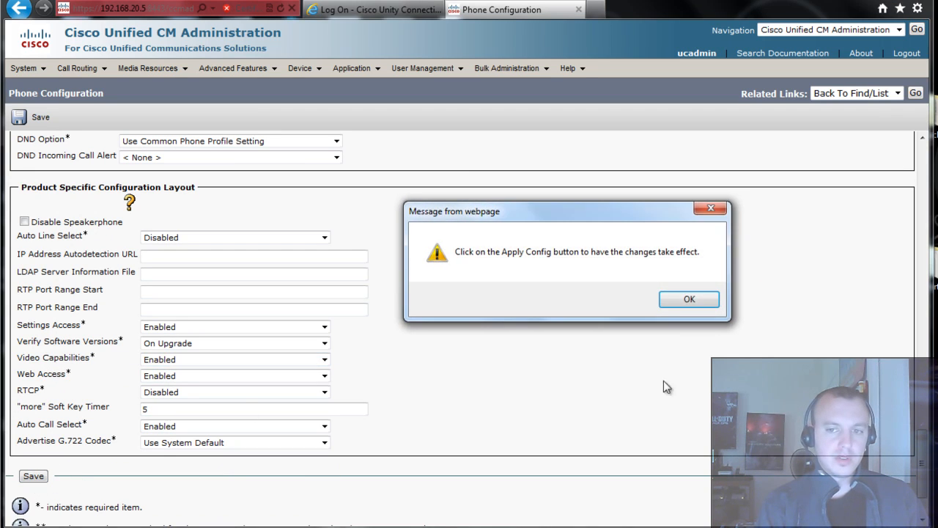
pyautogui.click(663, 302)
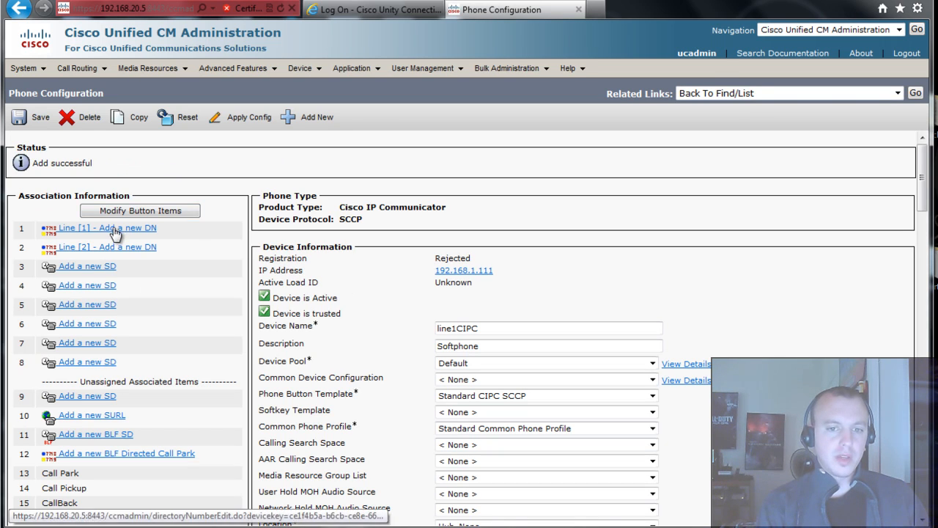
# - Add directory number 2009 to line 1 and assign the DefaultVM voicemail profile
pyautogui.click(114, 230)
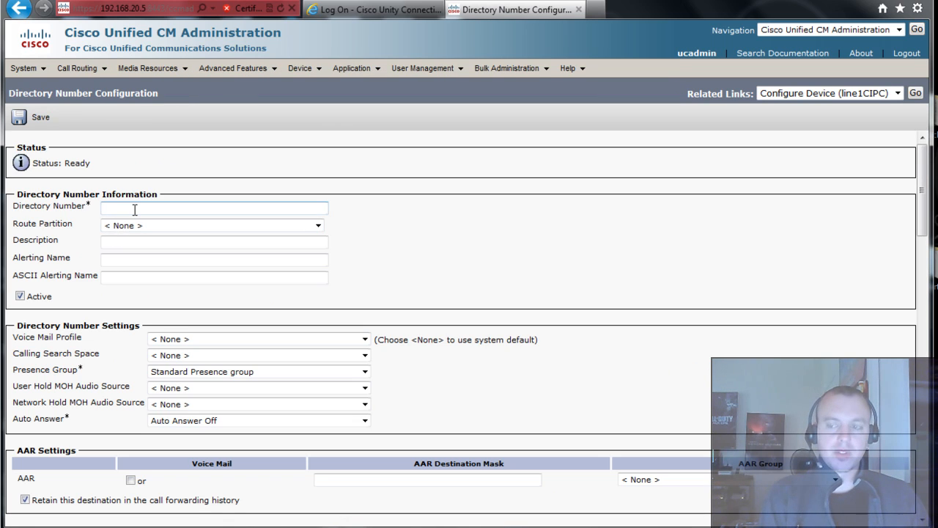
pyautogui.write('200')
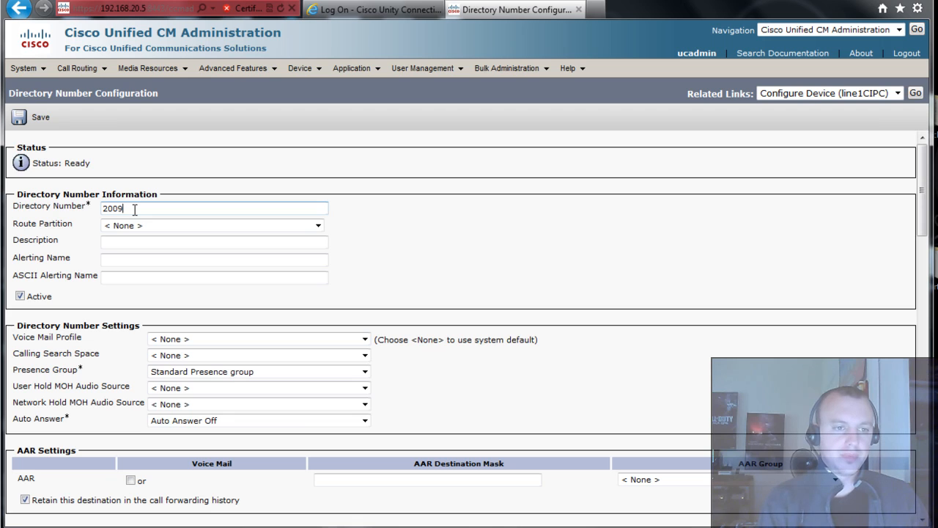
pyautogui.write('9')
pyautogui.press('Tab')
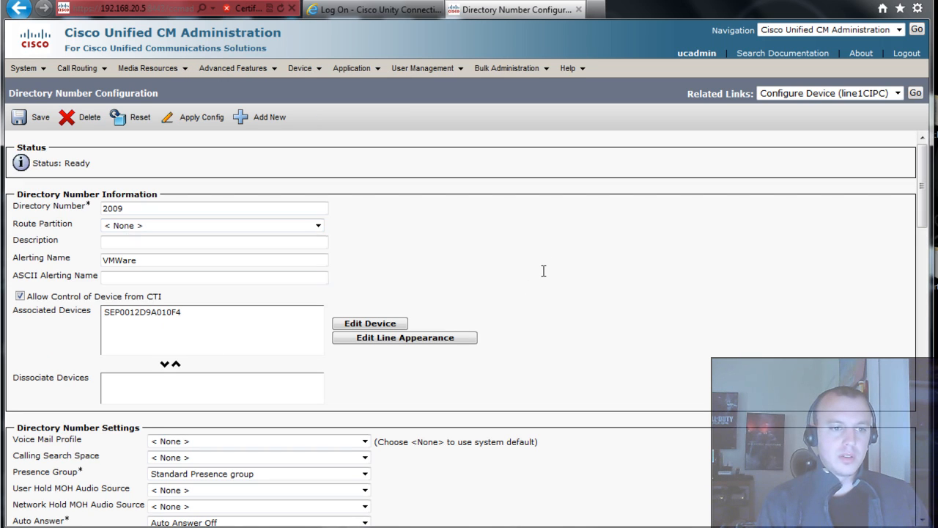
pyautogui.scroll(-4, 544, 271)
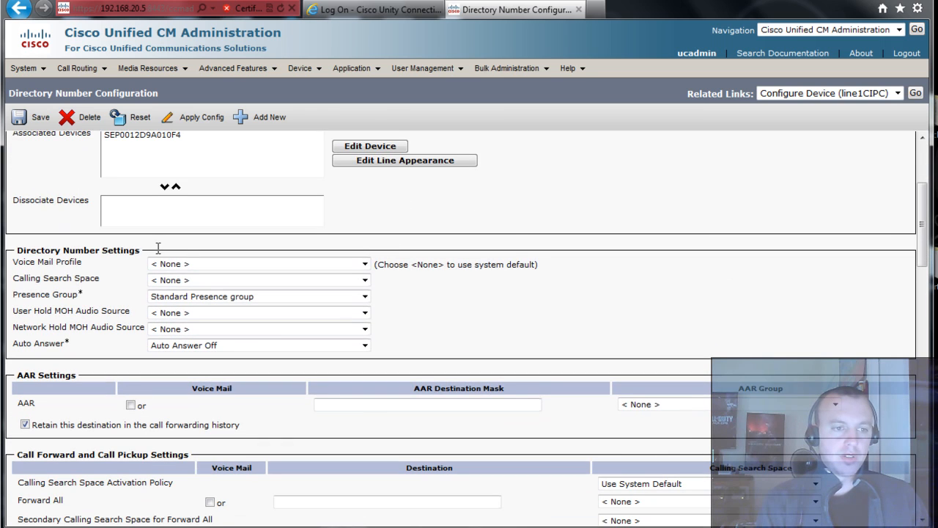
pyautogui.click(177, 265)
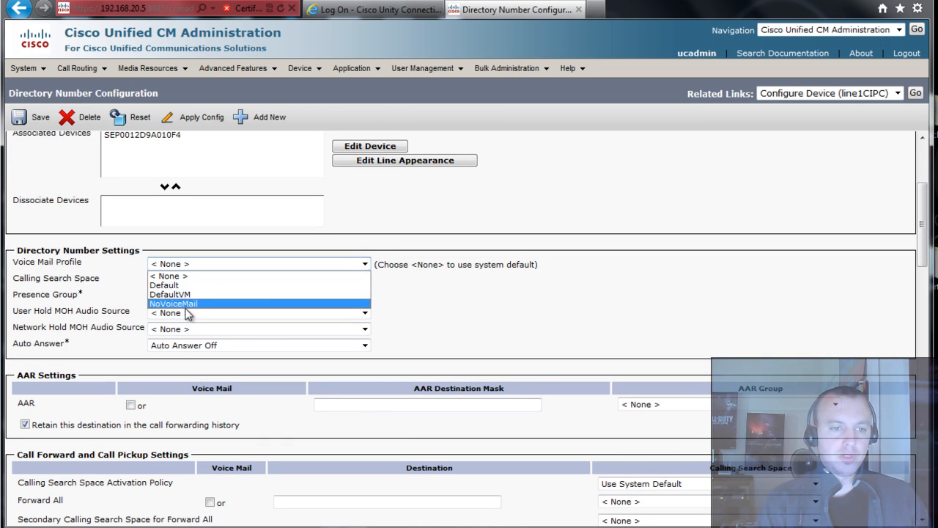
pyautogui.click(190, 300)
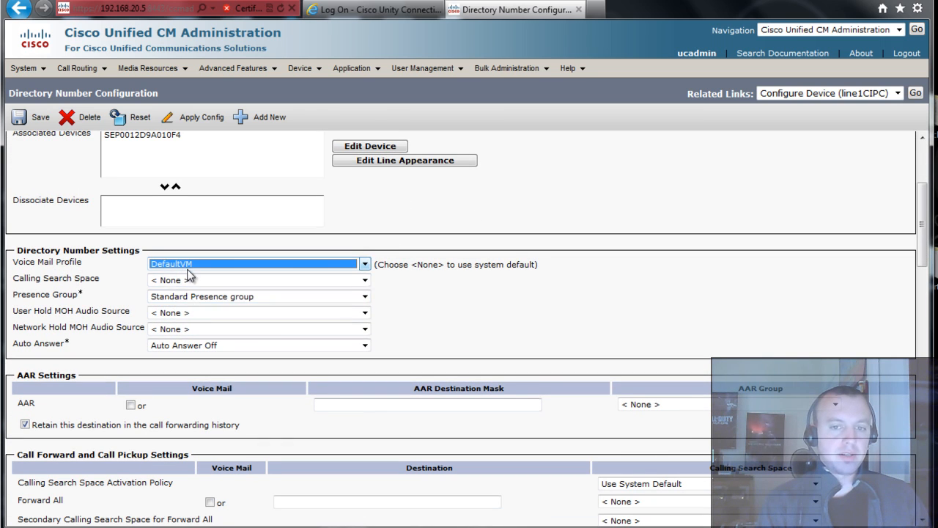
pyautogui.click(424, 286)
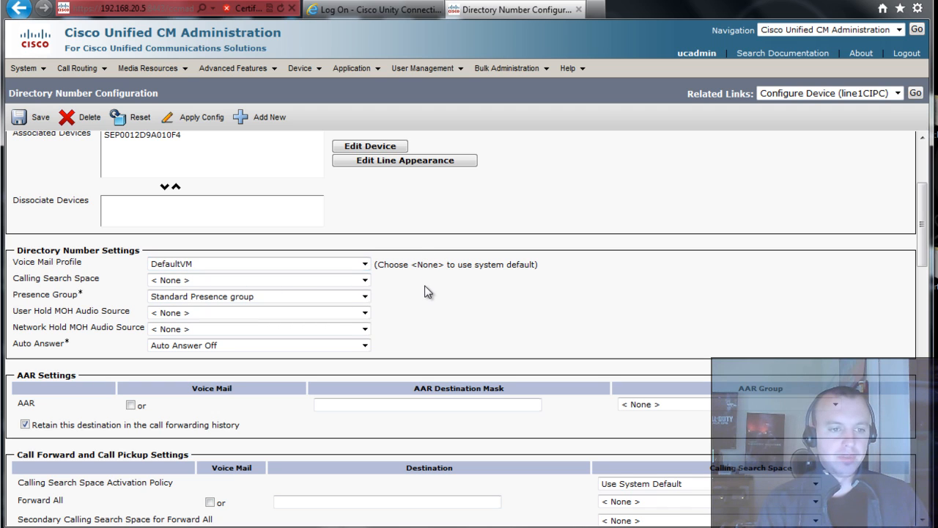
pyautogui.scroll(-3, 424, 285)
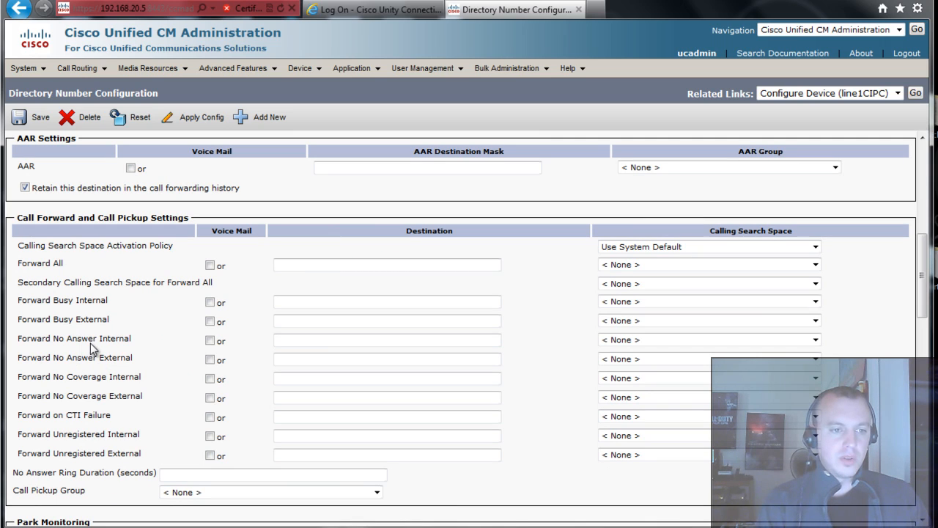
# - Forward no-answer and unregistered calls to voicemail with a 10-second ring duration, and save
pyautogui.click(210, 340)
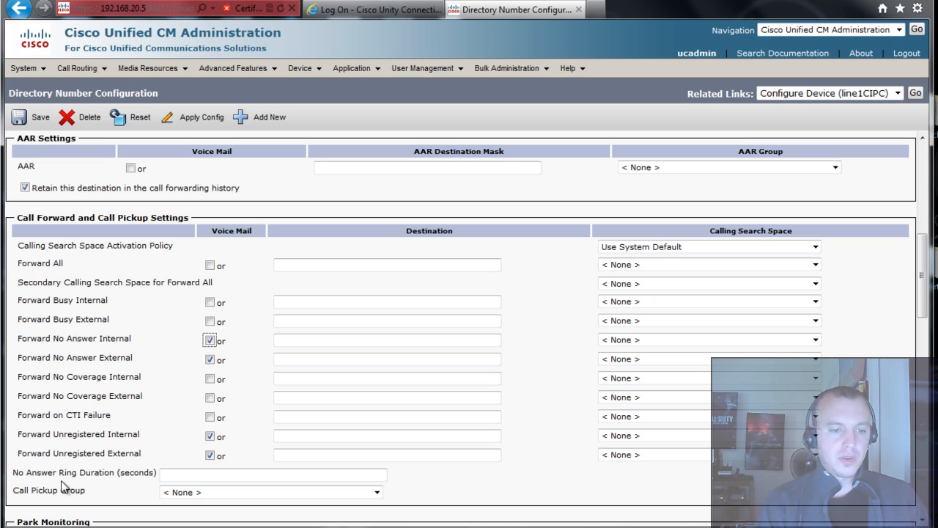
pyautogui.click(176, 473)
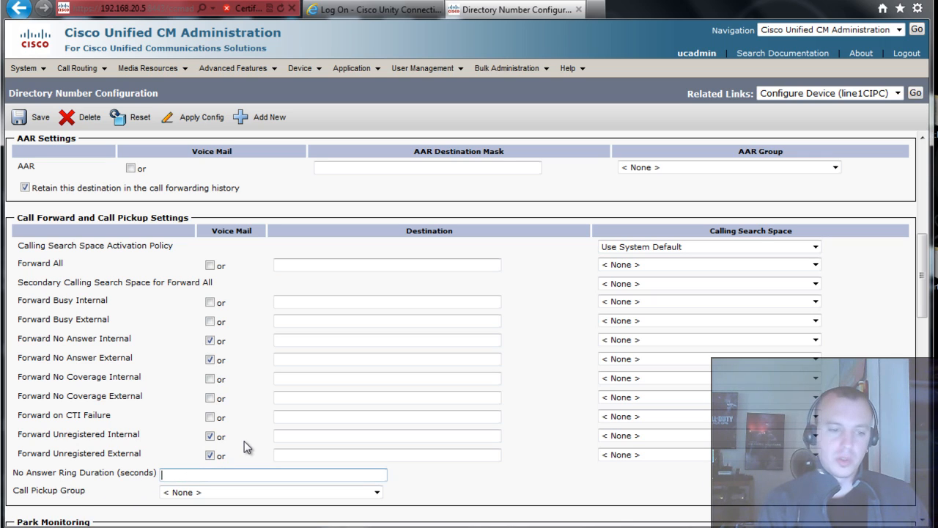
pyautogui.write('10')
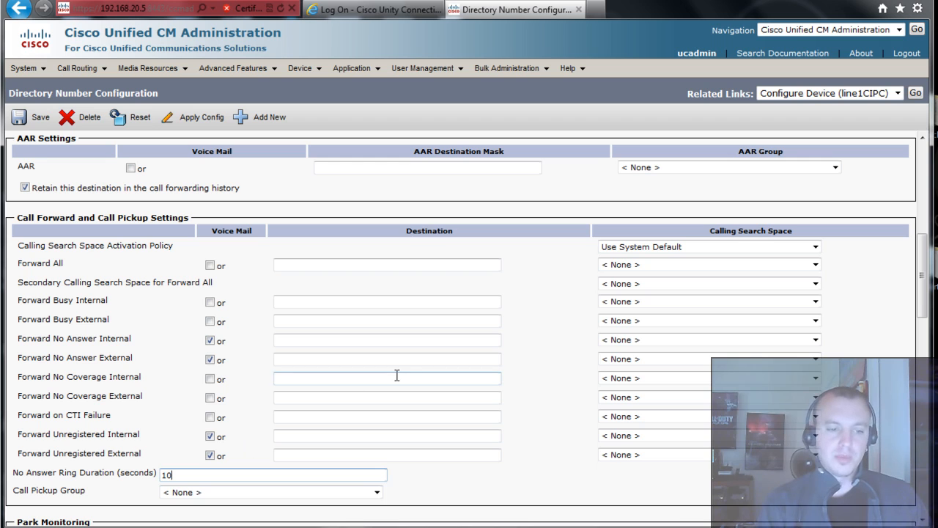
pyautogui.scroll(-3, 400, 376)
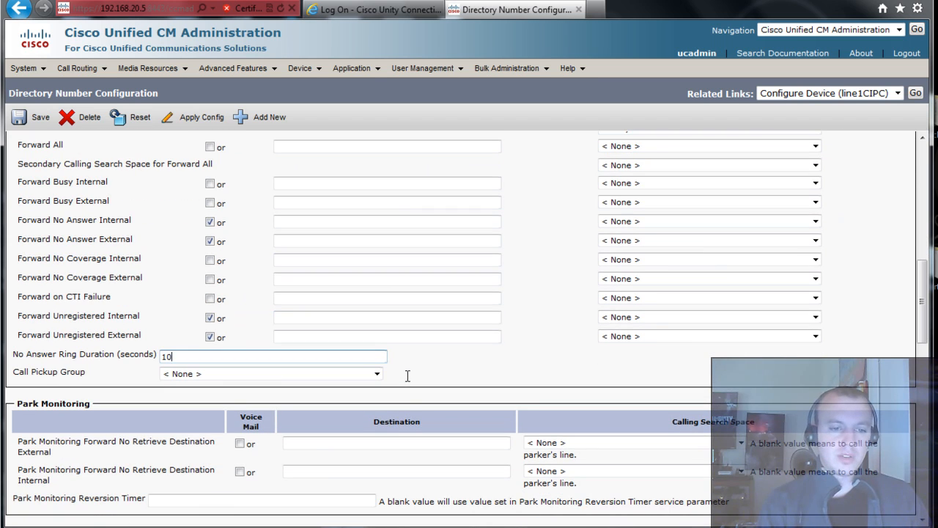
pyautogui.scroll(-6, 408, 375)
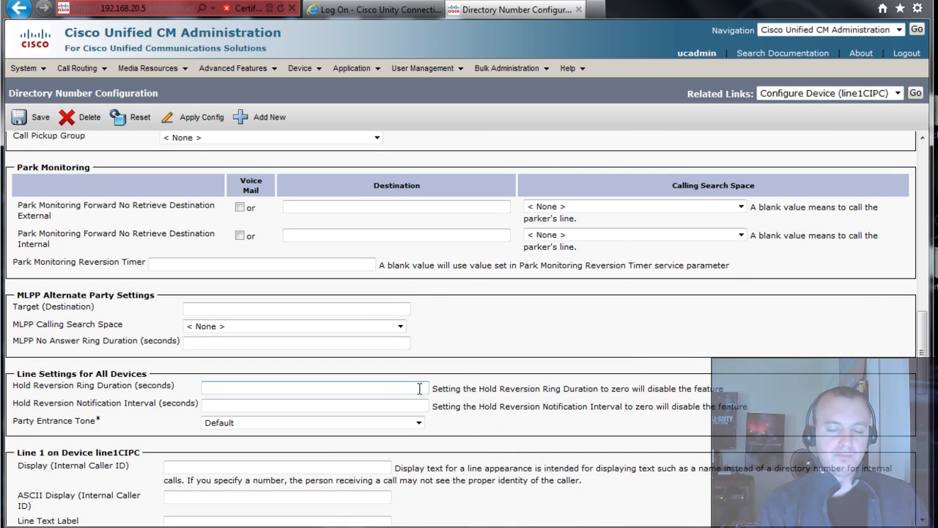
pyautogui.scroll(-15, 420, 388)
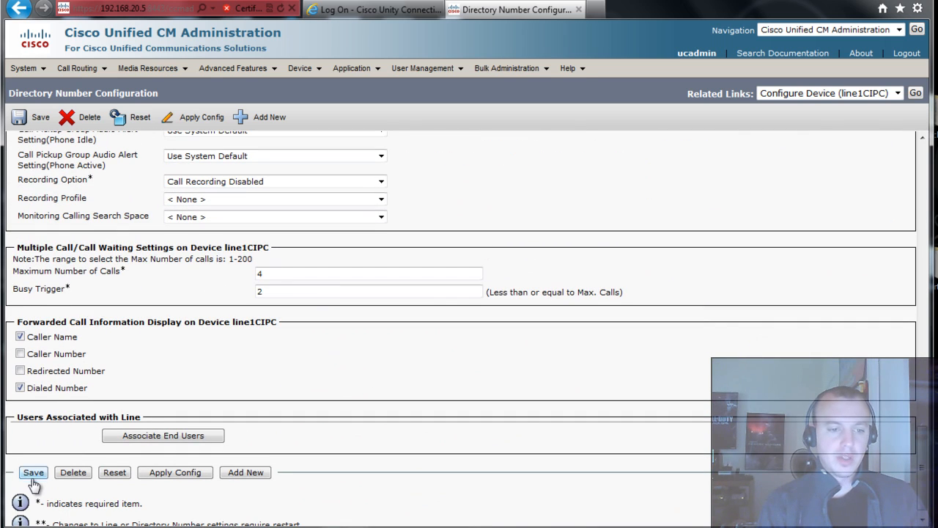
pyautogui.click(33, 473)
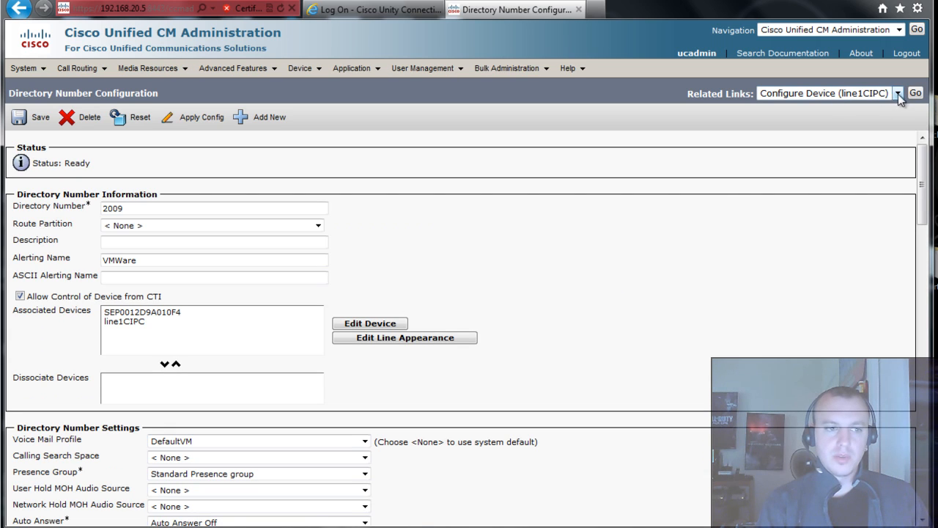
# - Go to Find and List Phones and reset the IP Communicator softphone to its default skin
pyautogui.click(917, 93)
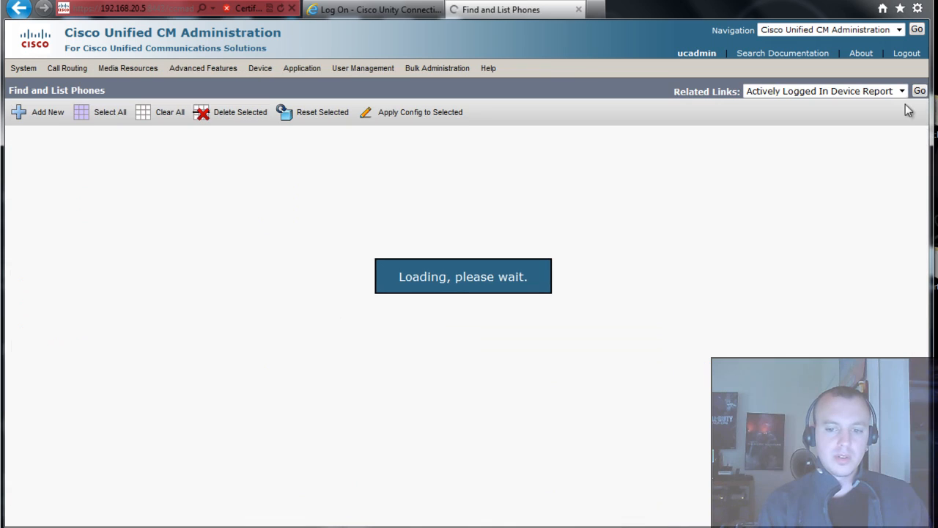
pyautogui.moveTo(628, 527)
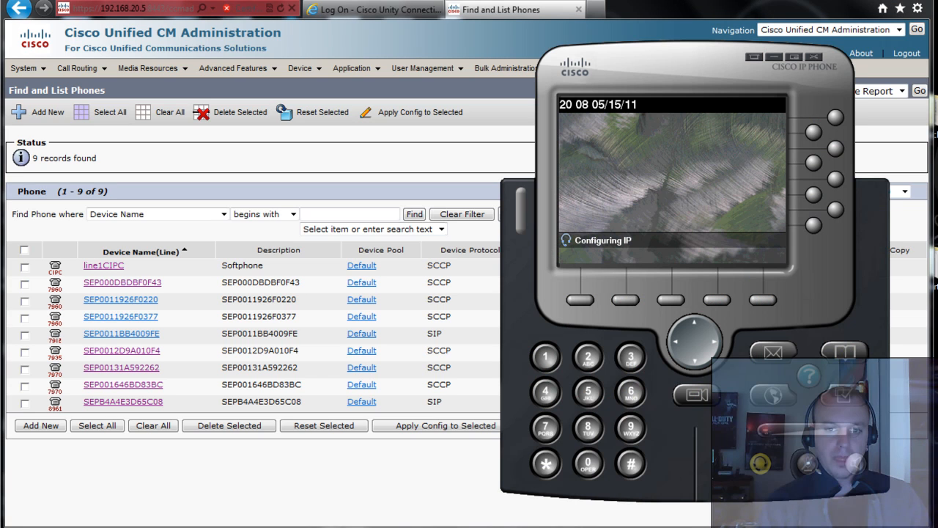
pyautogui.rightClick(675, 189)
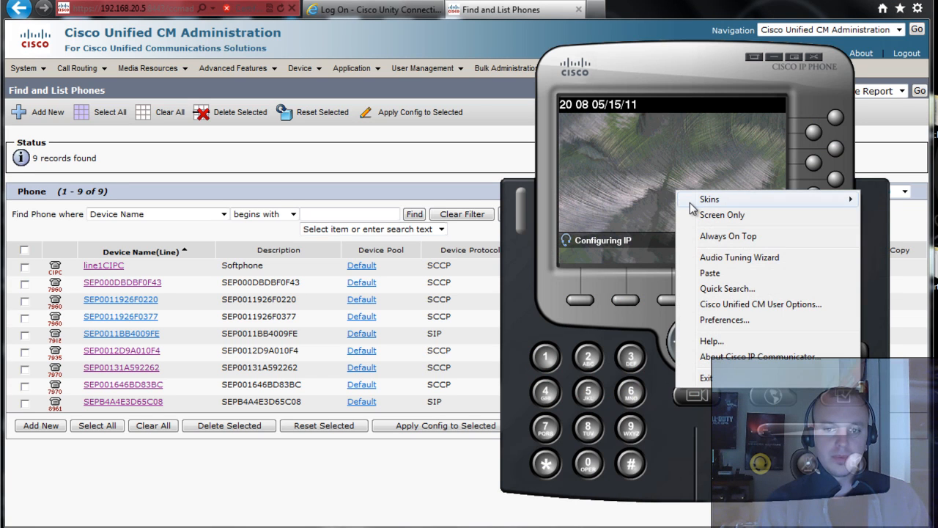
pyautogui.moveTo(691, 201)
pyautogui.click(605, 198)
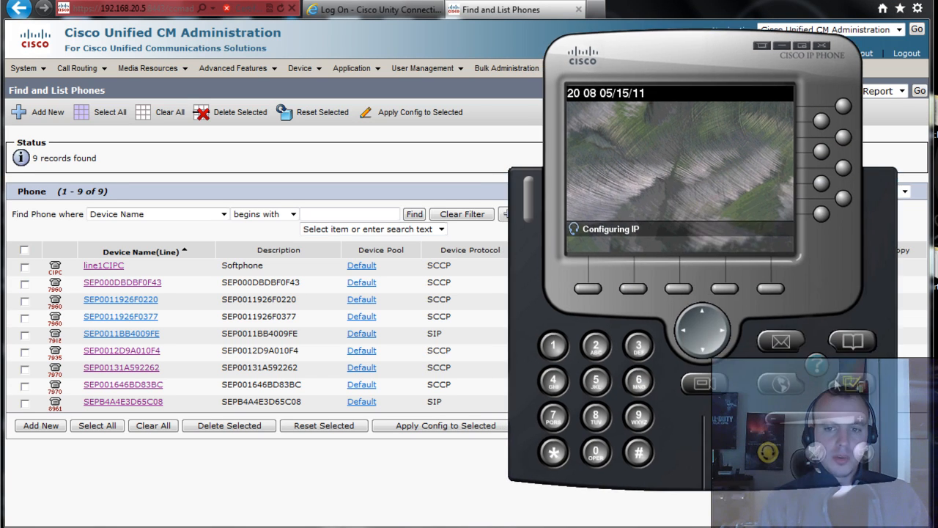
pyautogui.click(858, 383)
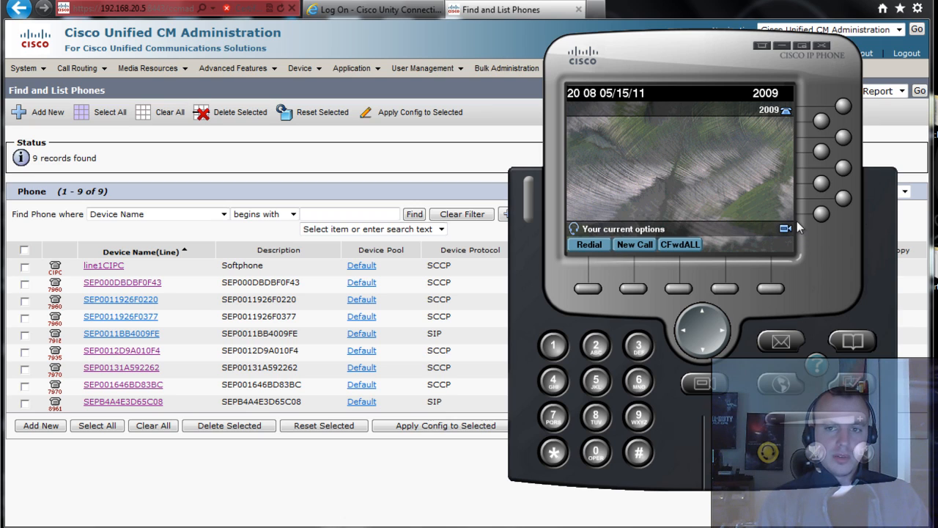
pyautogui.moveTo(227, 302); pyautogui.dragTo(243, 300)
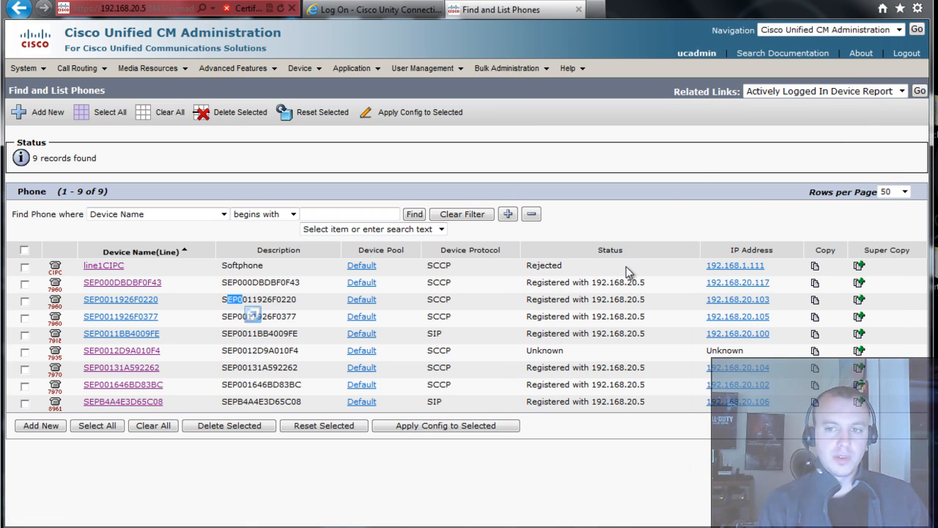
# - Refresh the phone list to confirm line1CIPC is Registered, then switch to the Unity Connection tab
pyautogui.click(412, 215)
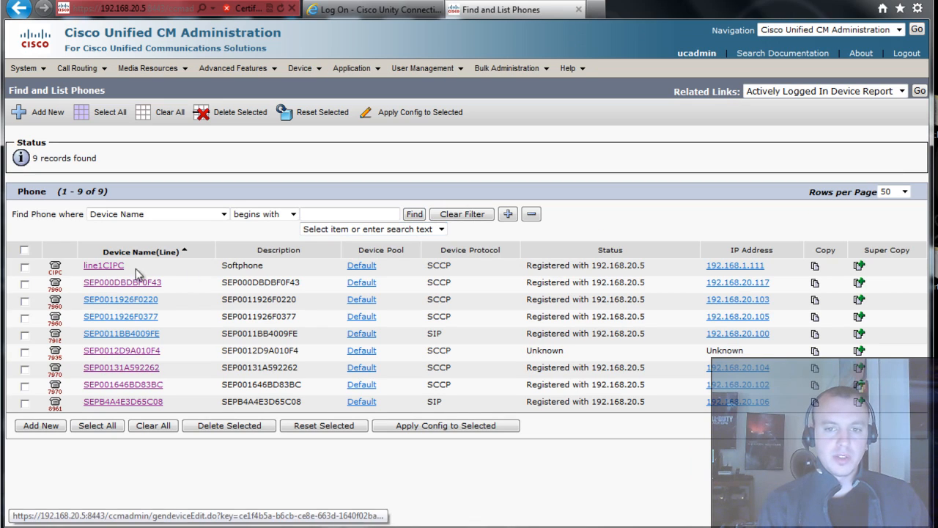
pyautogui.doubleClick(550, 266)
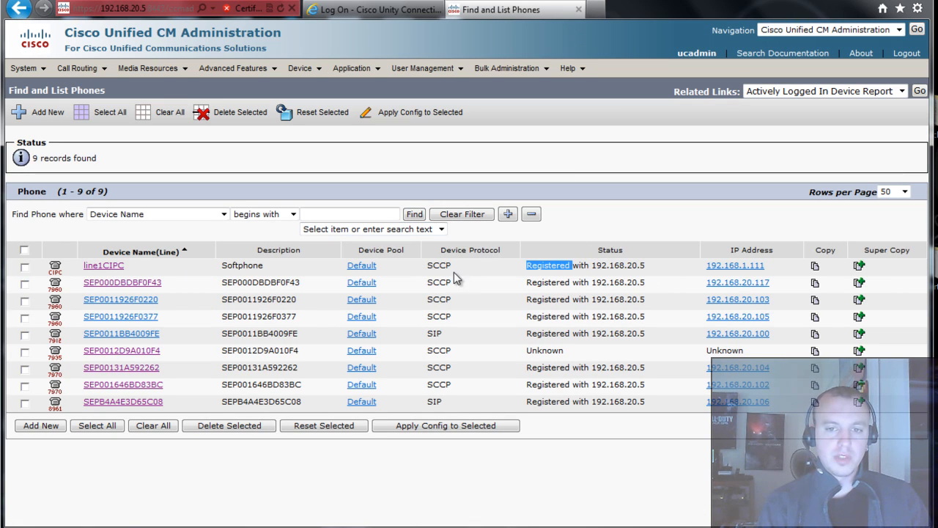
pyautogui.click(602, 302)
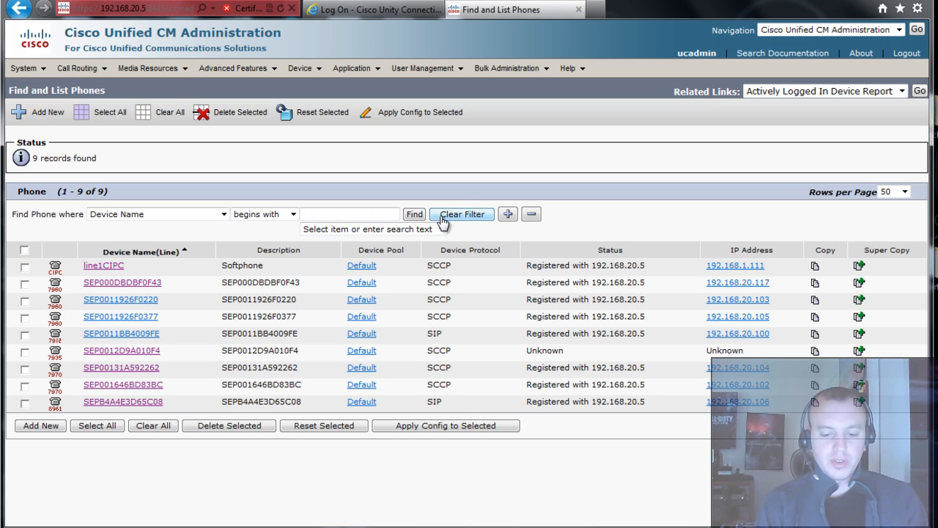
pyautogui.hotkey('ctrl', 'shift', 'Tab')
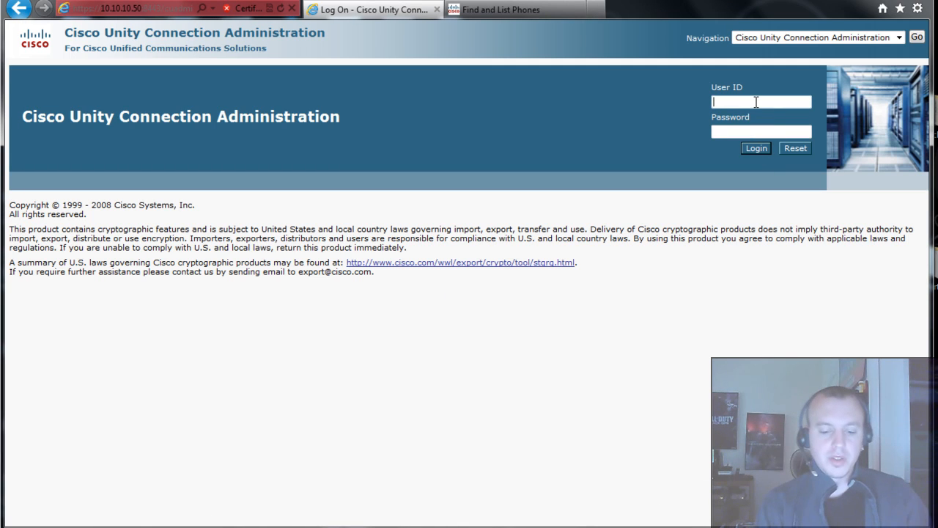
# - Log in to Unity Connection with the administrator user ID and password
pyautogui.write('u')
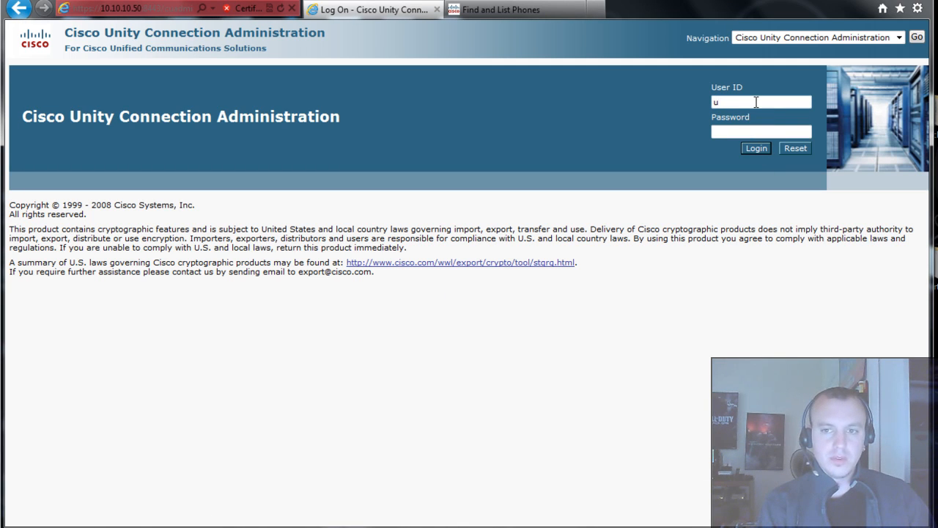
pyautogui.write('cadmin')
pyautogui.press('Tab')
pyautogui.write('••••••••••')
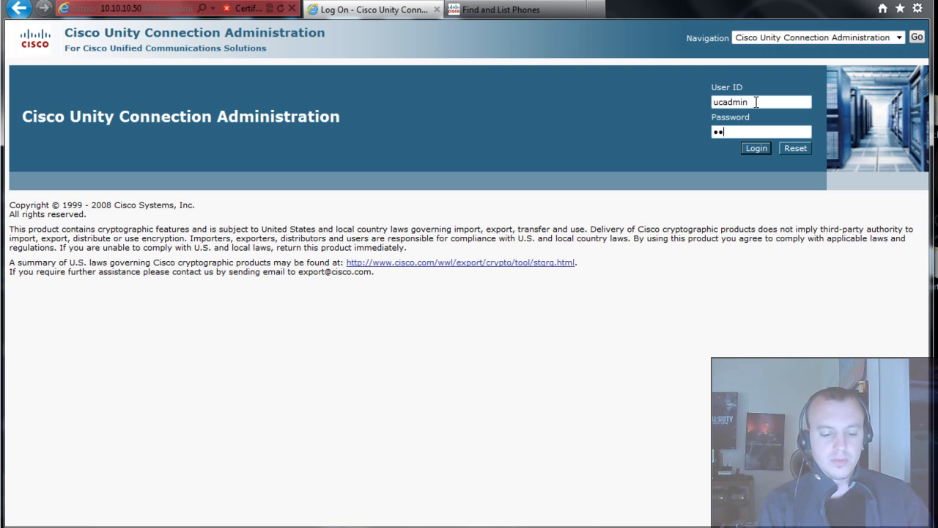
pyautogui.press('Return')
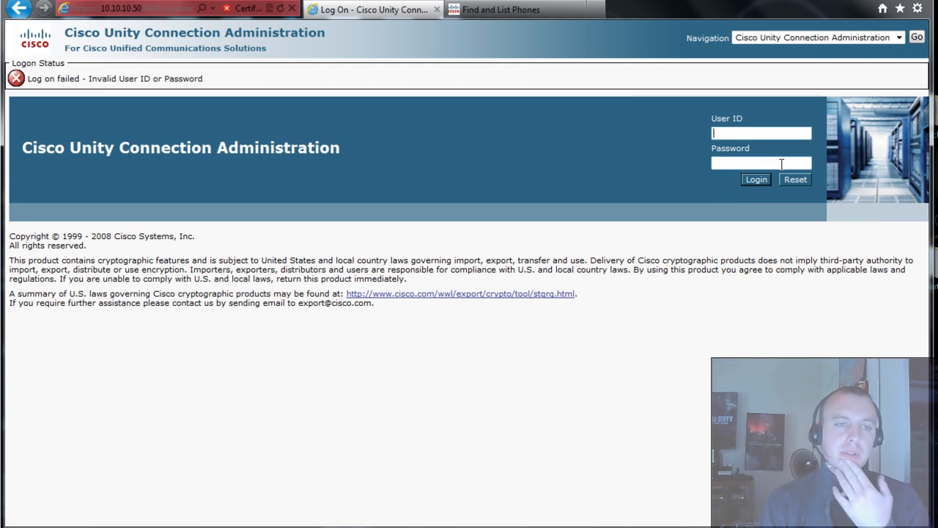
# - Retry the administrator login after it fails, then select the page address for replacement
pyautogui.write('u')
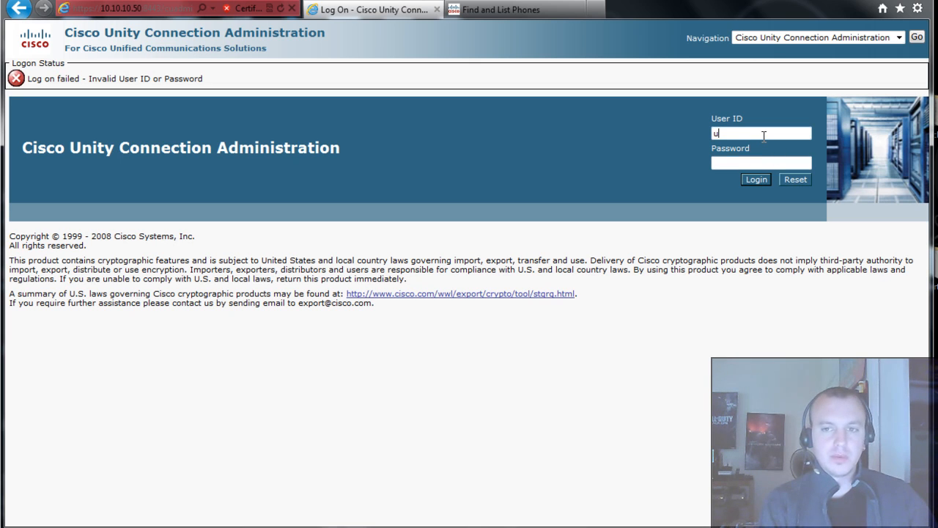
pyautogui.write('cadmin')
pyautogui.press('Tab')
pyautogui.write('••')
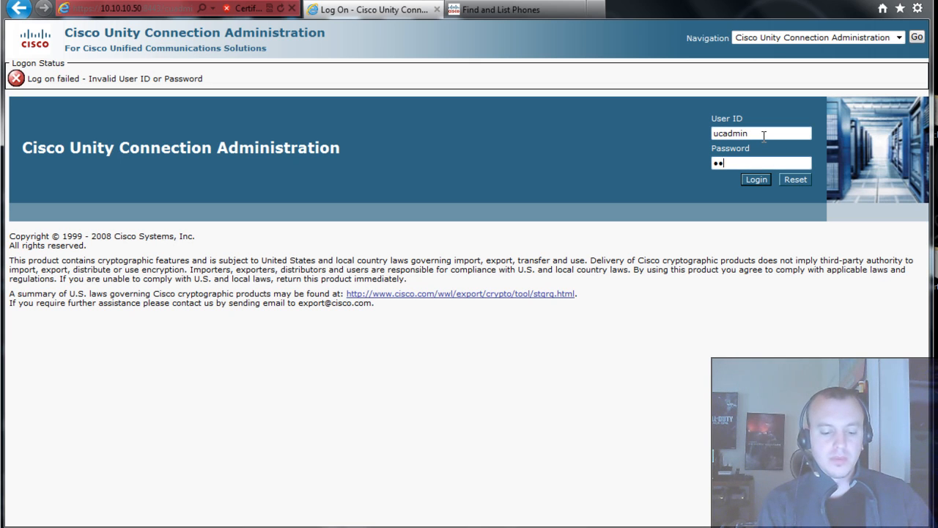
pyautogui.write('•••••')
pyautogui.press('Return')
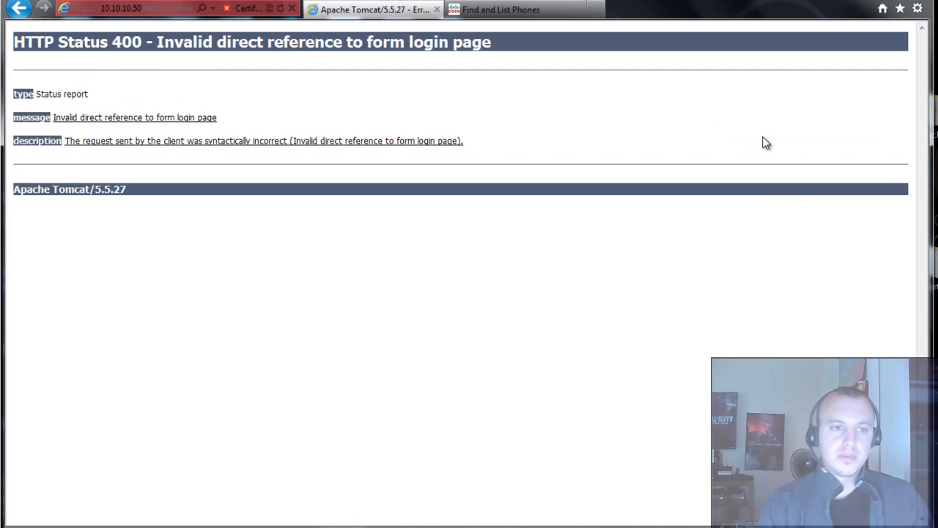
pyautogui.click(145, 7)
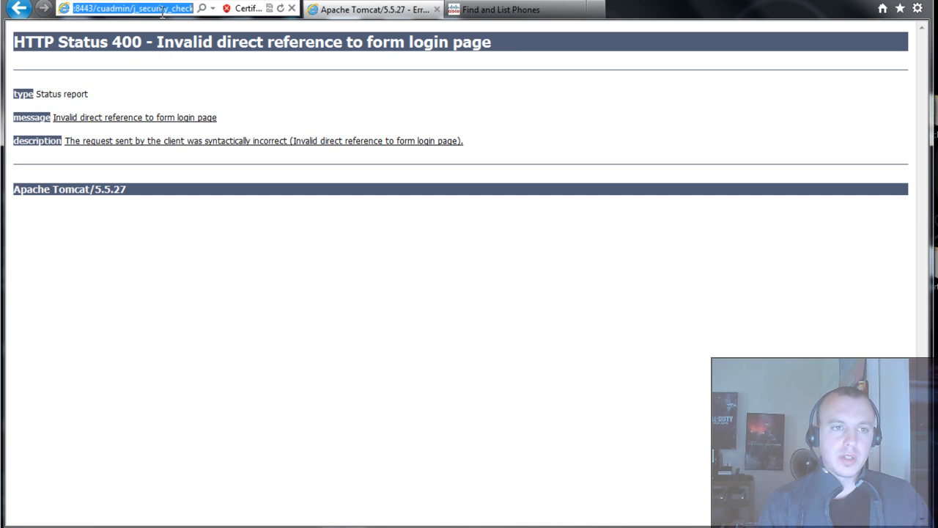
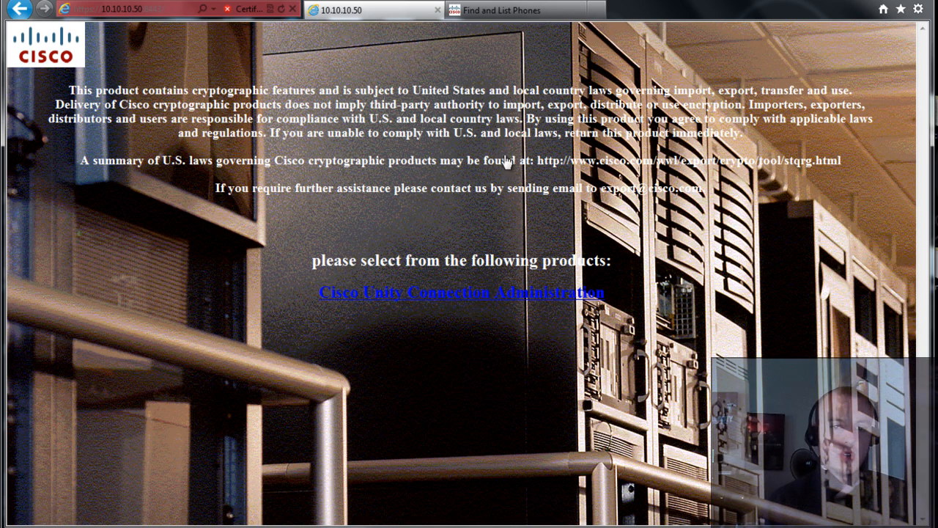
# - Sign in to Unity Connection Administration with the administrator user ID and password
pyautogui.click(473, 305)
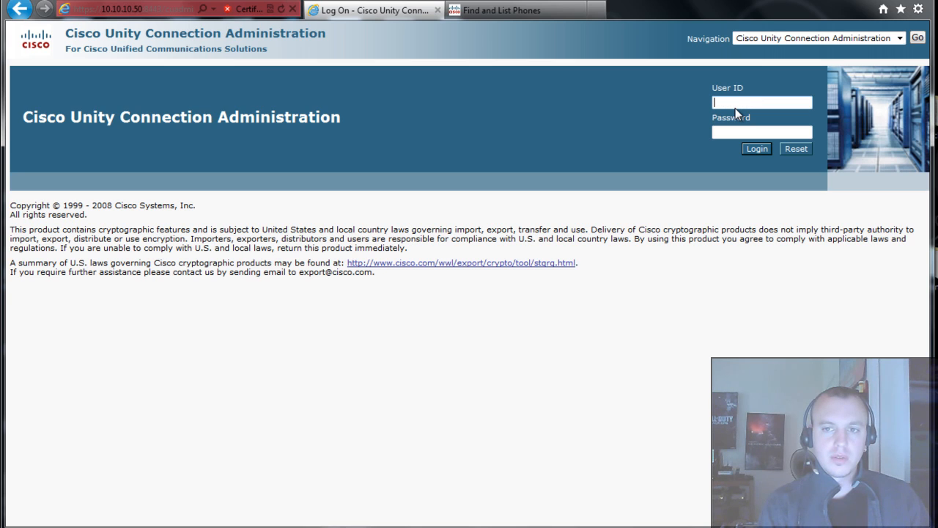
pyautogui.click(735, 108)
pyautogui.write('ucadmin')
pyautogui.press('Tab')
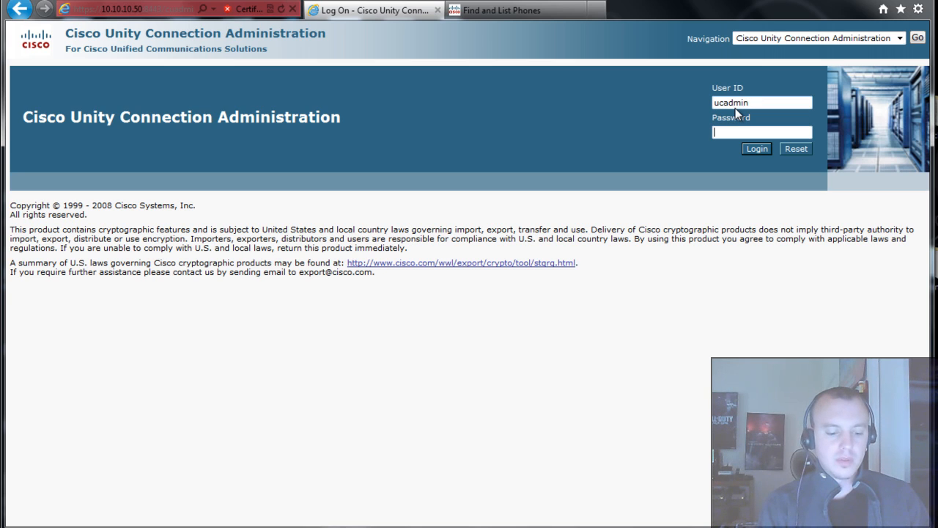
pyautogui.write('•••••••')
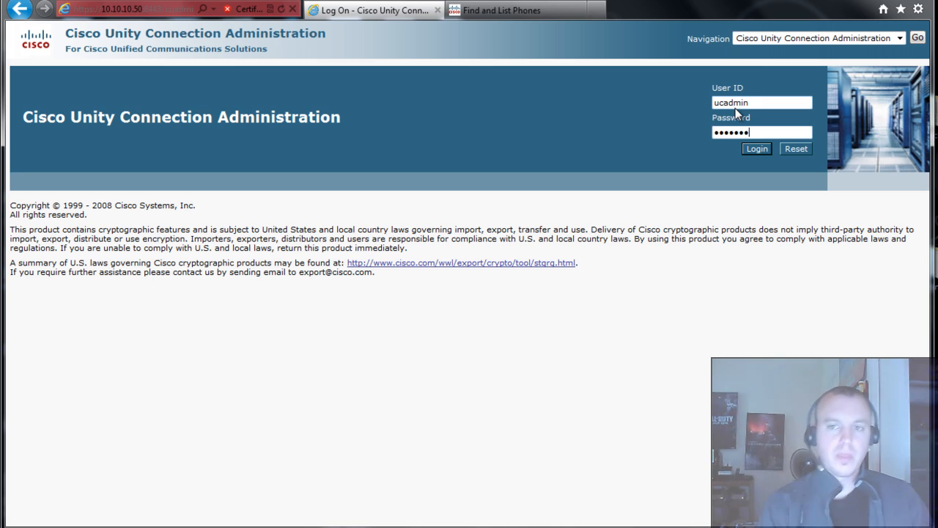
pyautogui.press('Return')
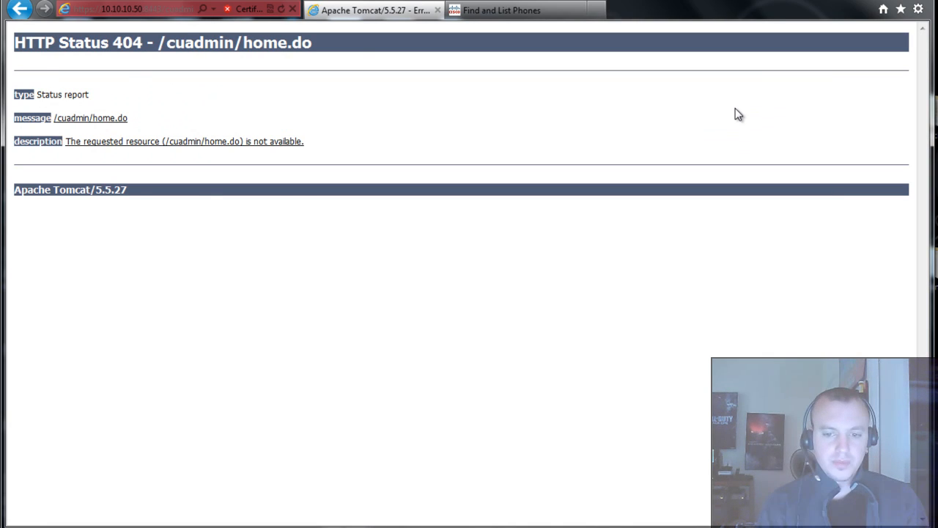
# - Switch to the browser window already showing the signed-in administration home page
pyautogui.hotkey('alt', 'Tab')
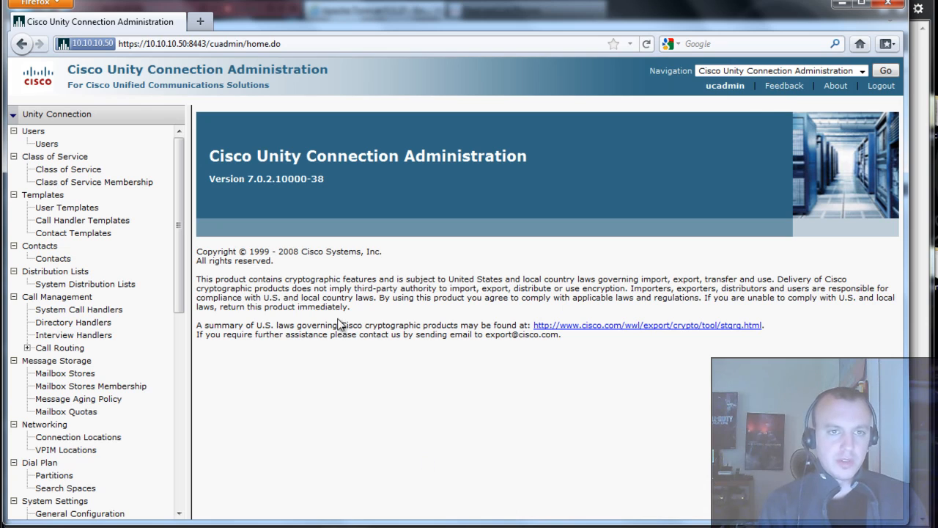
pyautogui.hotkey('alt', 'Tab')
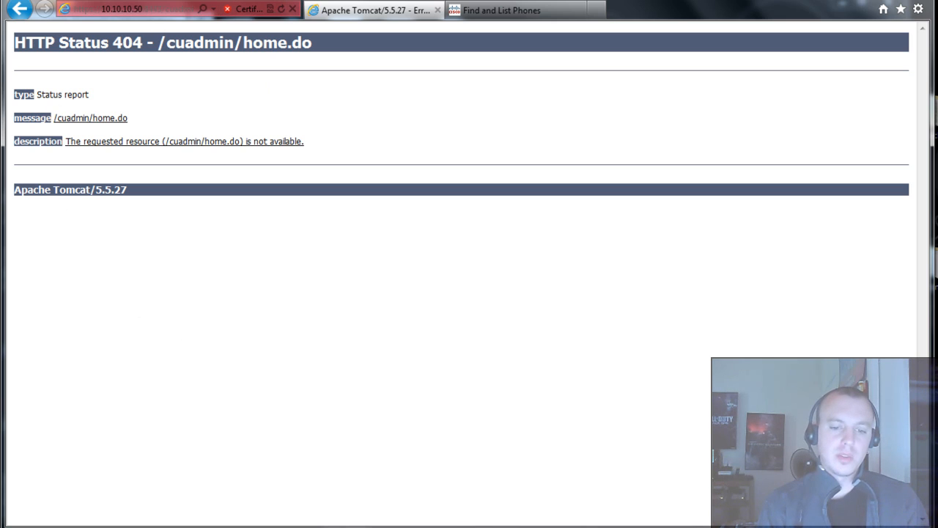
pyautogui.moveTo(454, 527)
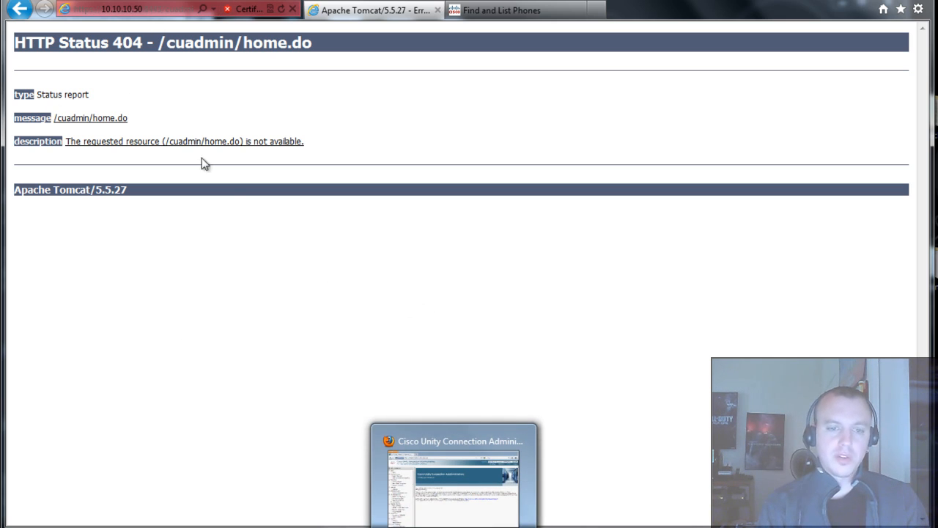
pyautogui.click(408, 523)
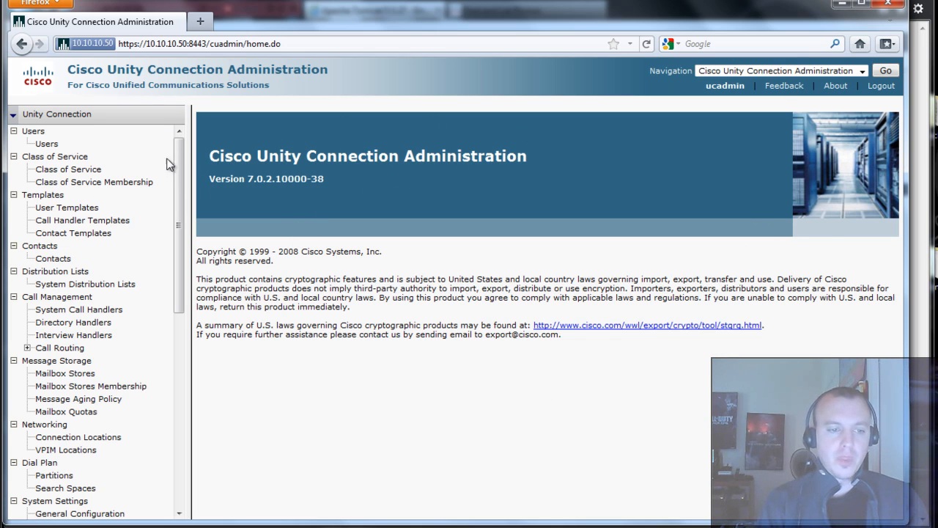
# - Add a new phone system named CUCM under Telephony Integrations and save it
pyautogui.moveTo(178, 166); pyautogui.dragTo(178, 361)
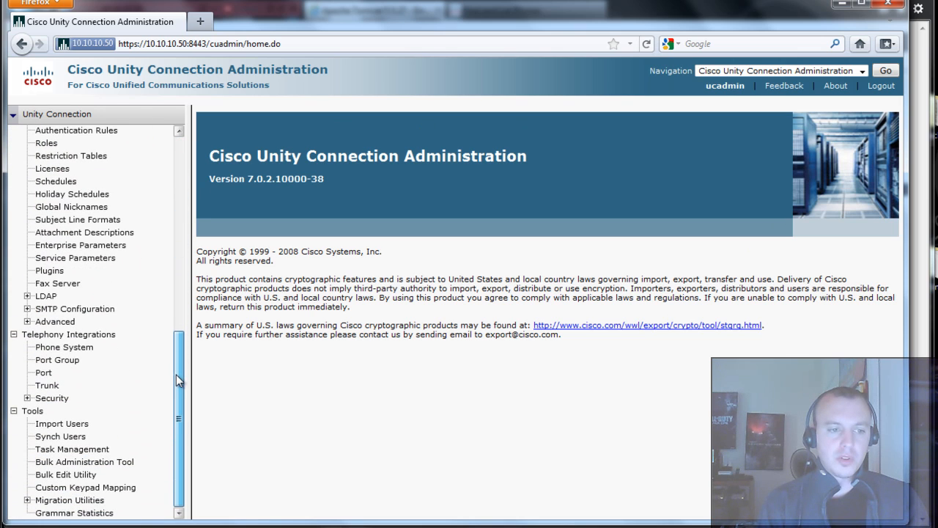
pyautogui.click(83, 352)
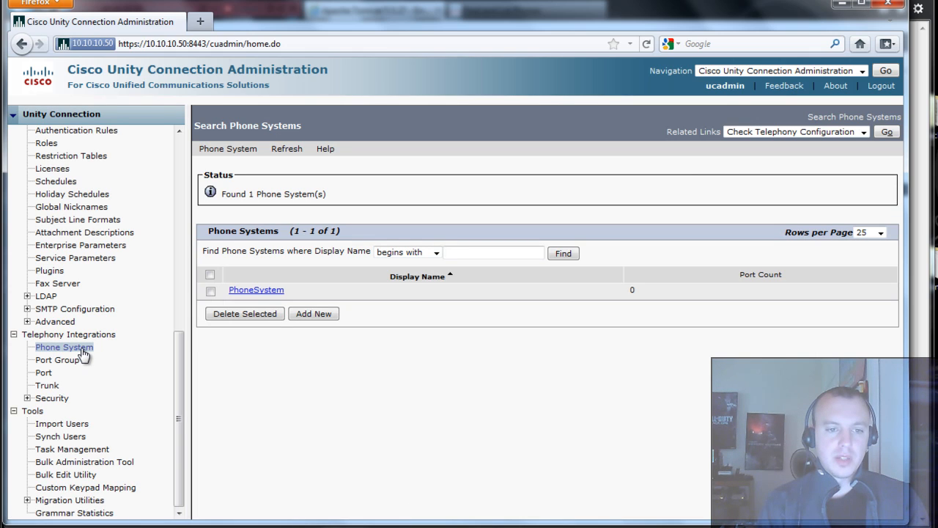
pyautogui.click(314, 315)
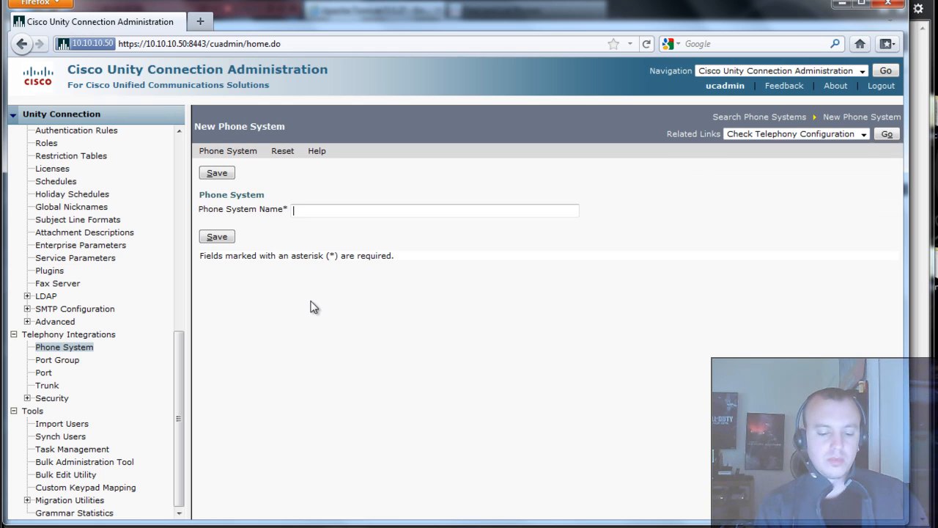
pyautogui.write('CUCM')
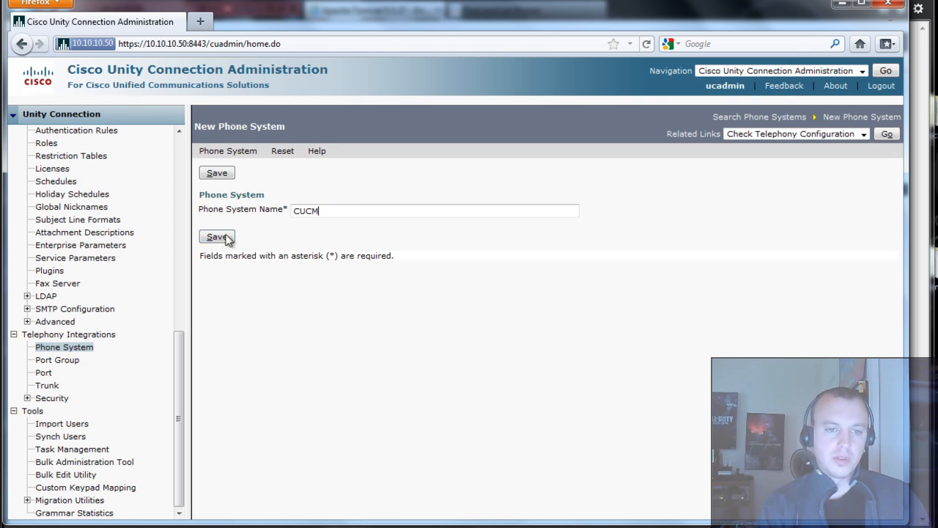
pyautogui.click(224, 240)
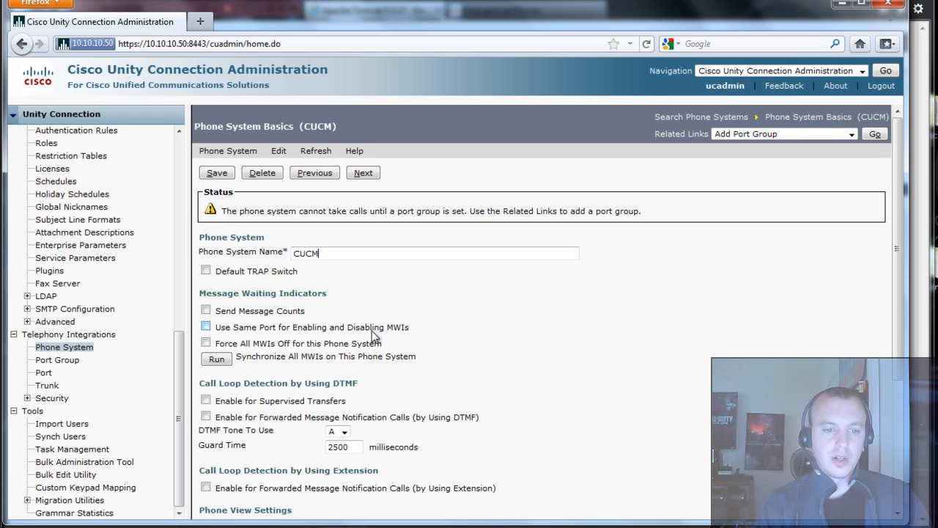
pyautogui.scroll(-3, 426, 301)
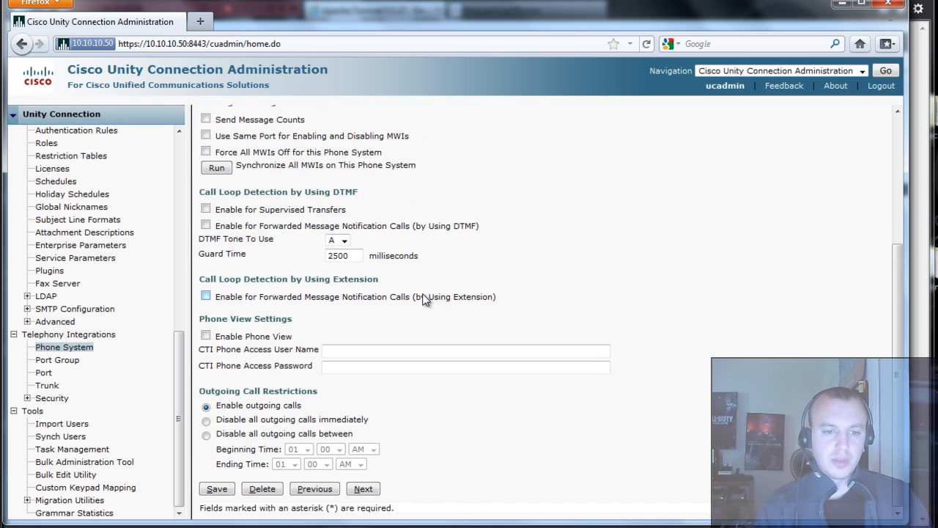
pyautogui.scroll(3, 426, 303)
pyautogui.moveTo(274, 148)
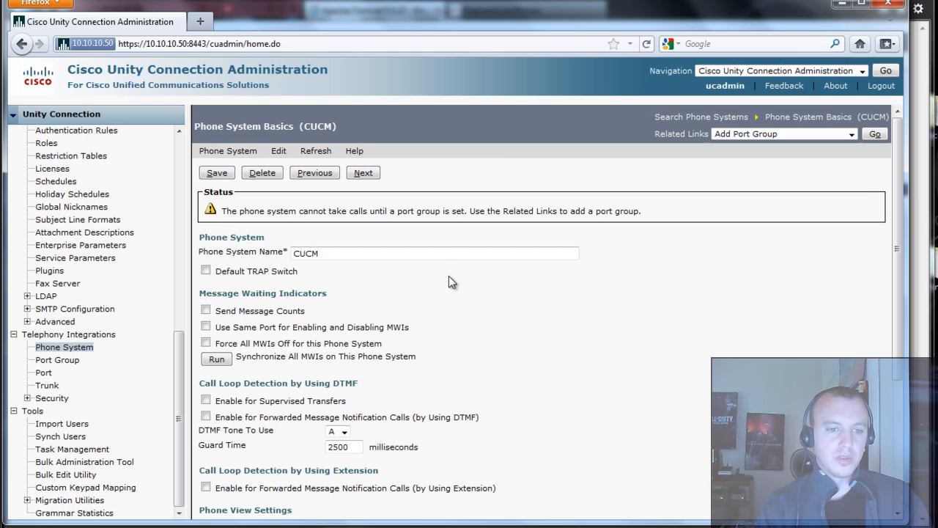
pyautogui.scroll(-5, 437, 286)
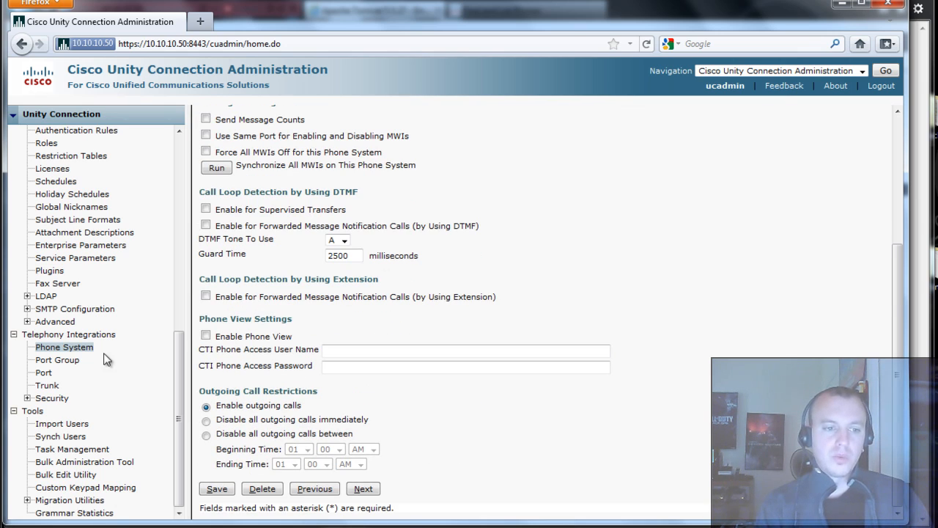
# - Start a new port group using the SCCP template on phone system CUCM
pyautogui.click(59, 360)
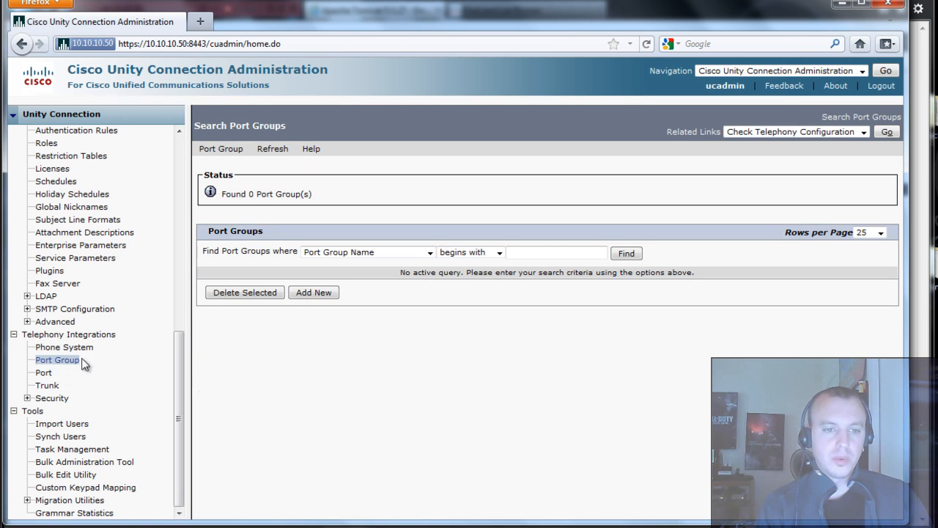
pyautogui.click(314, 292)
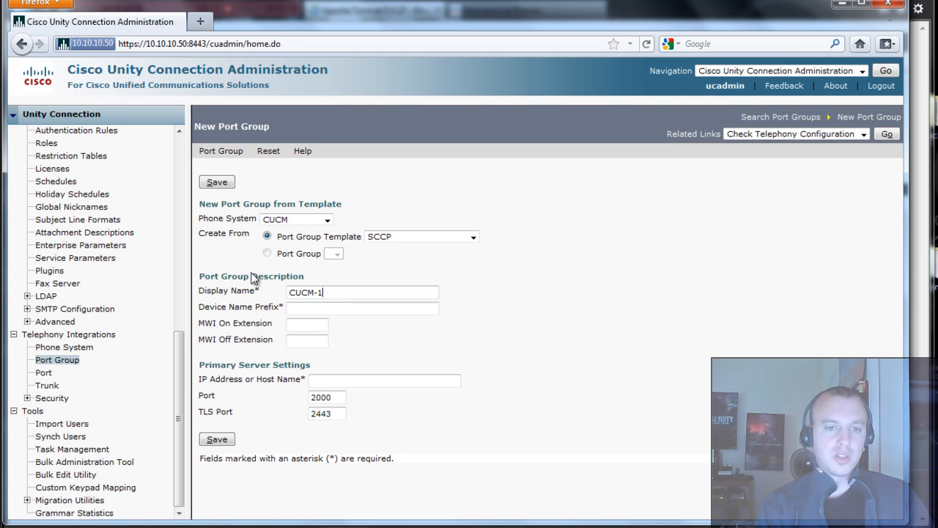
pyautogui.click(423, 236)
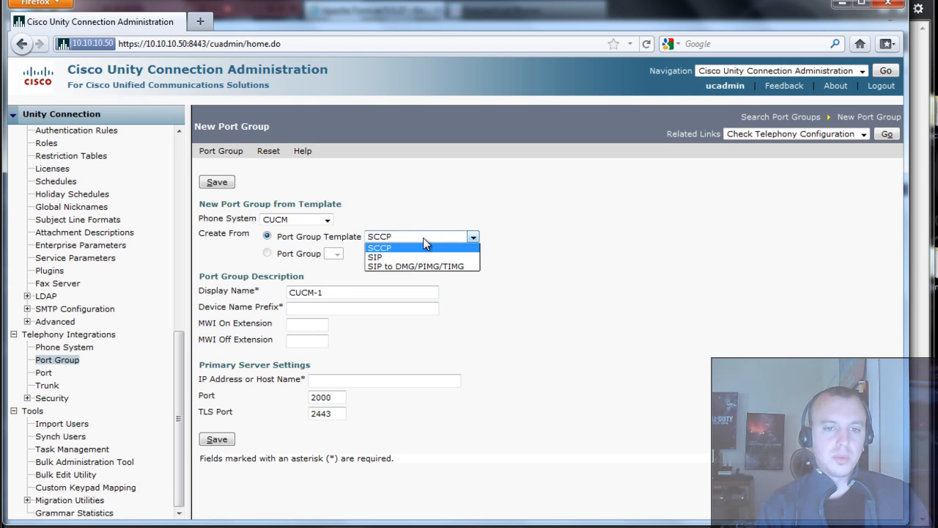
pyautogui.click(490, 230)
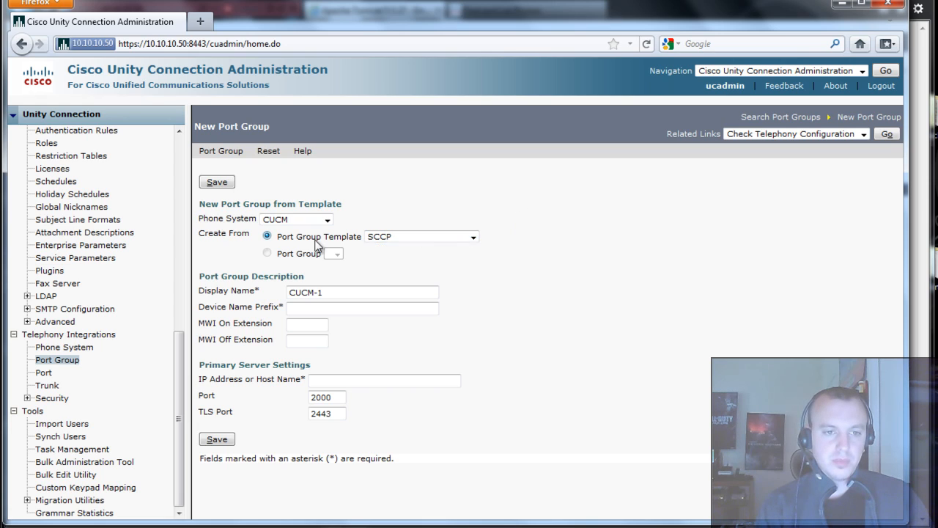
pyautogui.click(314, 220)
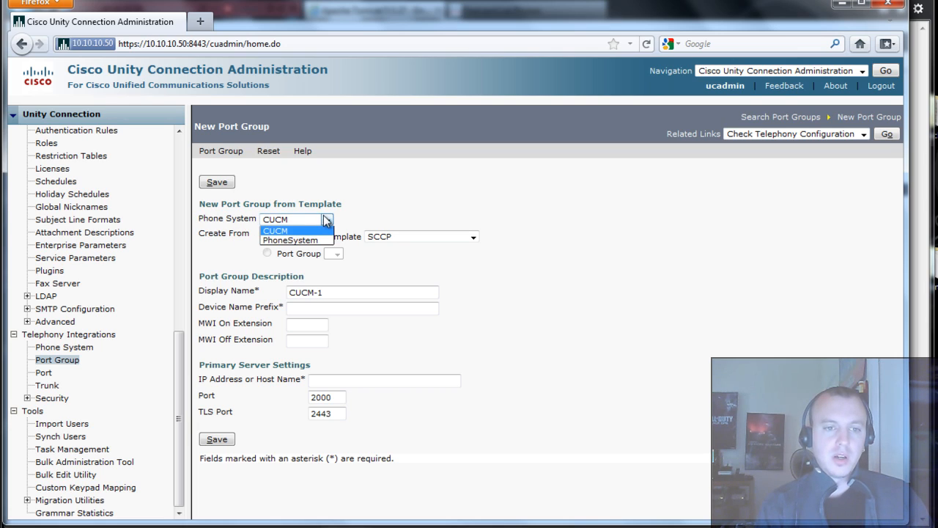
pyautogui.click(308, 225)
pyautogui.click(338, 291)
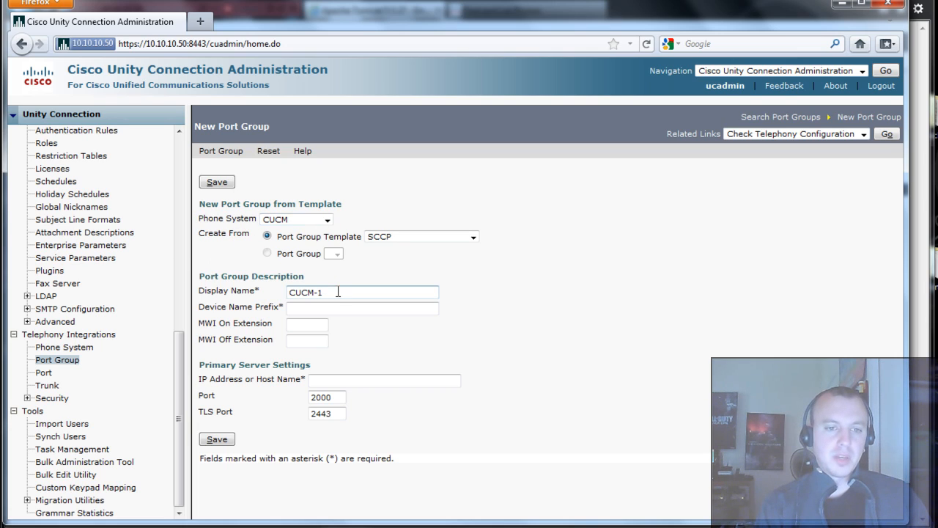
pyautogui.click(334, 308)
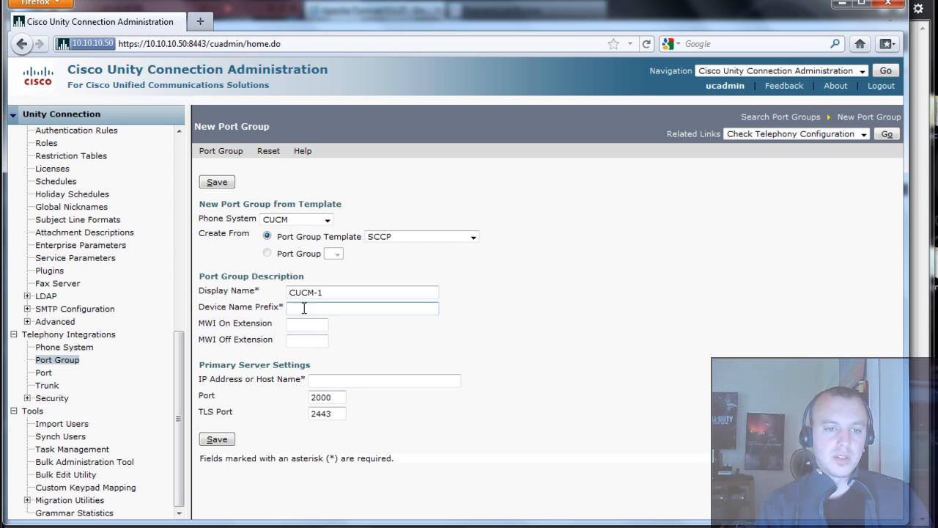
# - Enter CiscoUM1-VI1 as the port group's device name prefix
pyautogui.write('CiscoUM1')
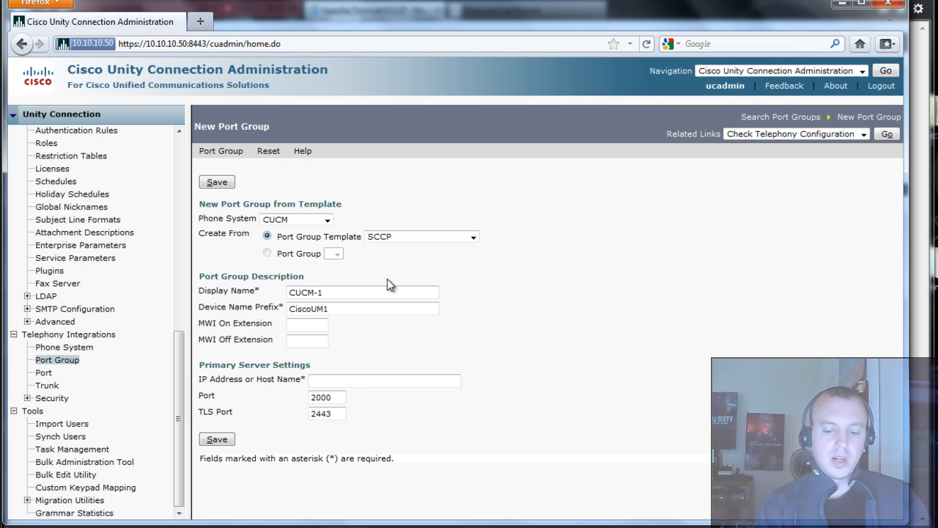
pyautogui.write('-Vi1')
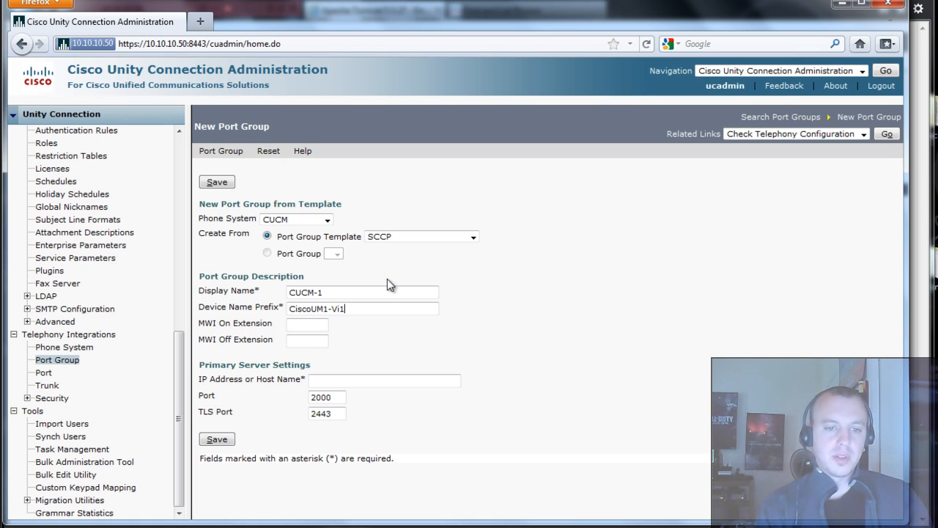
pyautogui.press('BackSpace')
pyautogui.press('BackSpace')
pyautogui.press('BackSpace')
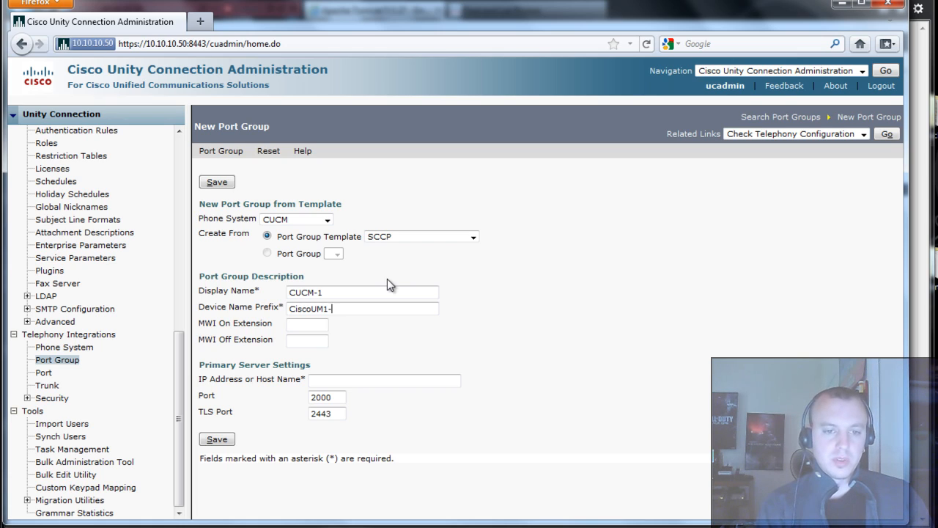
pyautogui.write('VO')
pyautogui.press('BackSpace')
pyautogui.press('BackSpace')
pyautogui.write('VO')
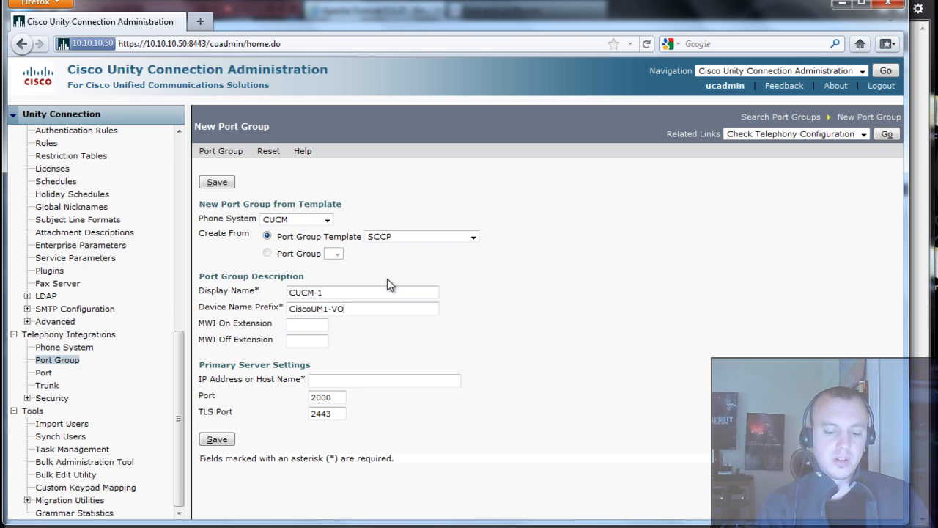
pyautogui.press('BackSpace')
pyautogui.write('I1')
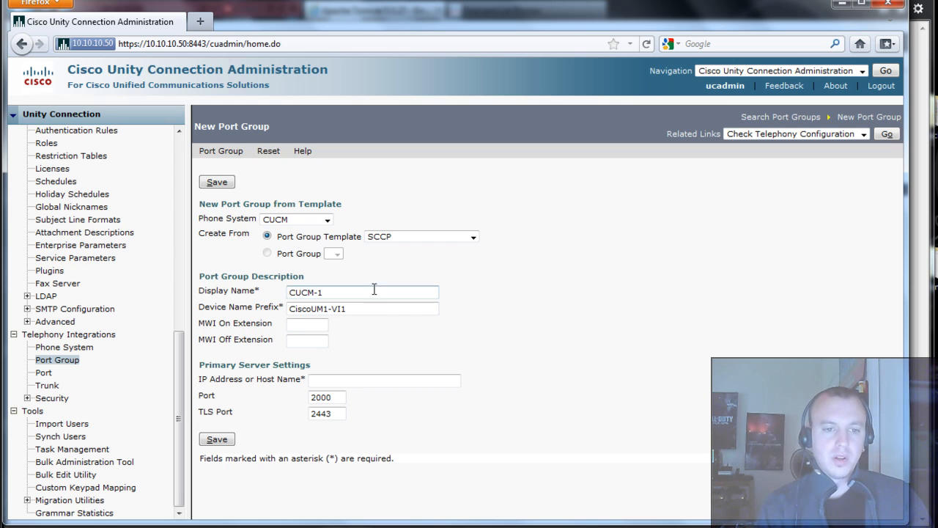
# - Set MWI On 5501, MWI Off 5502, primary server 192.168.20.5, and save the port group
pyautogui.click(301, 324)
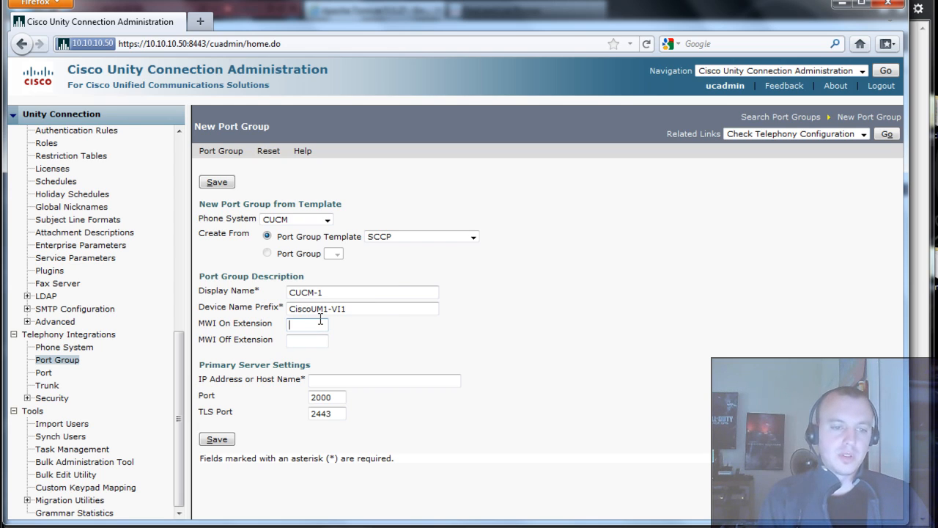
pyautogui.write('5')
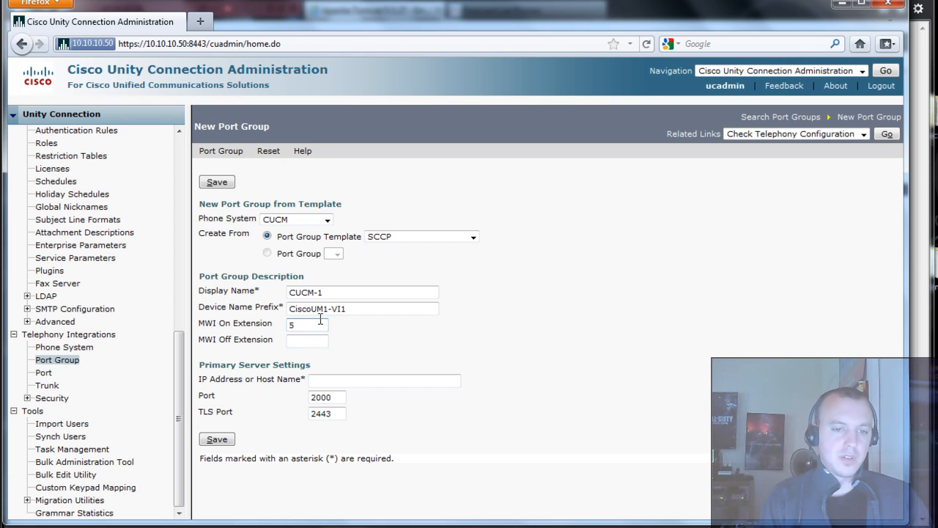
pyautogui.write('501')
pyautogui.press('Tab')
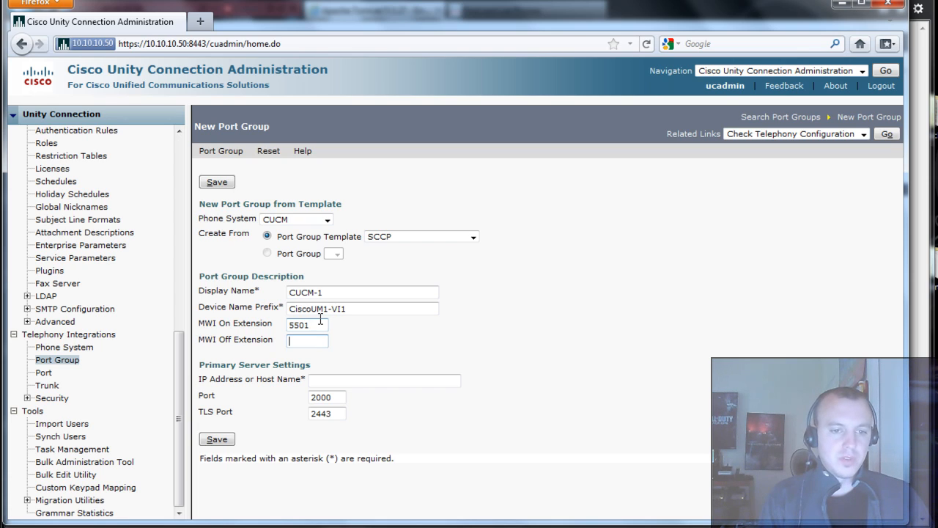
pyautogui.write('5502')
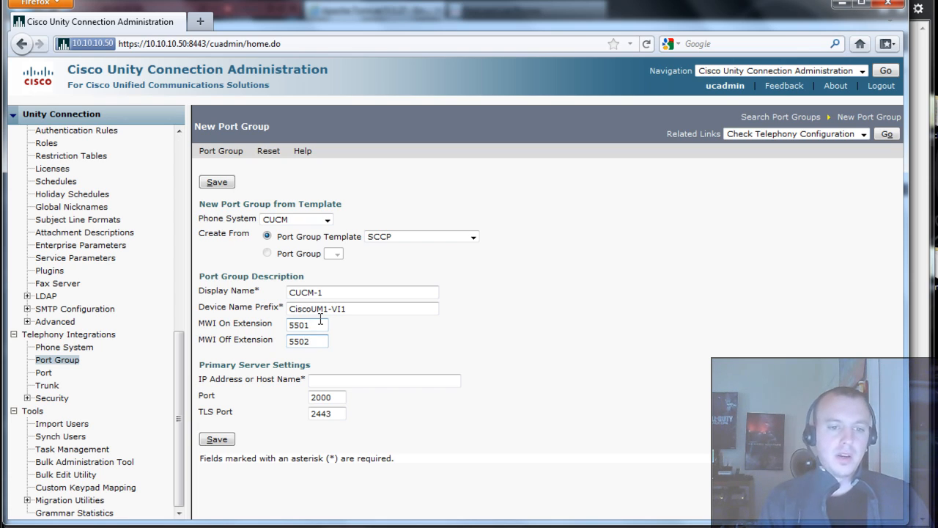
pyautogui.click(349, 381)
pyautogui.write('1')
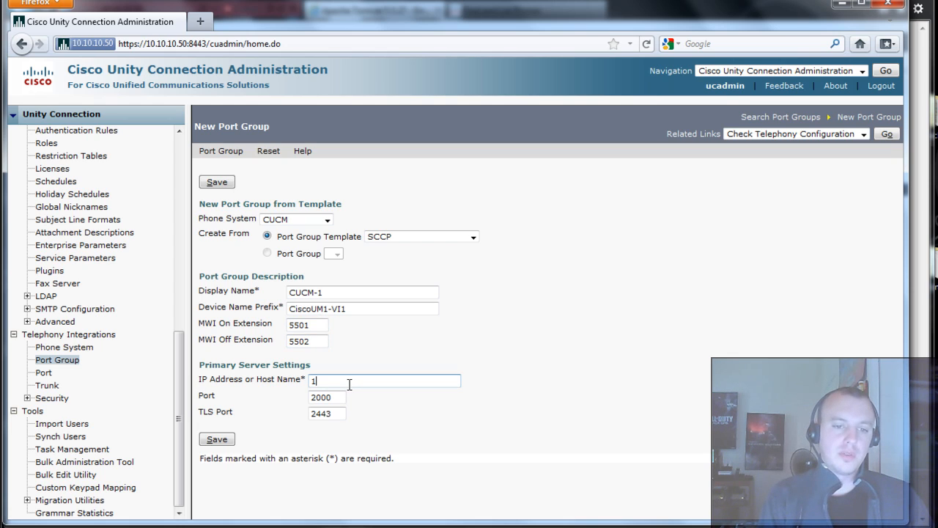
pyautogui.write('92.168.20.5')
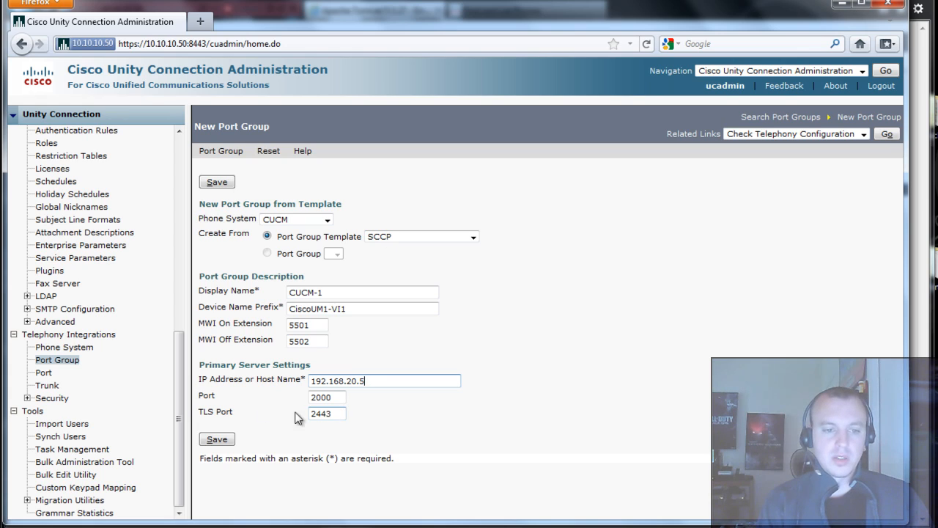
pyautogui.click(218, 439)
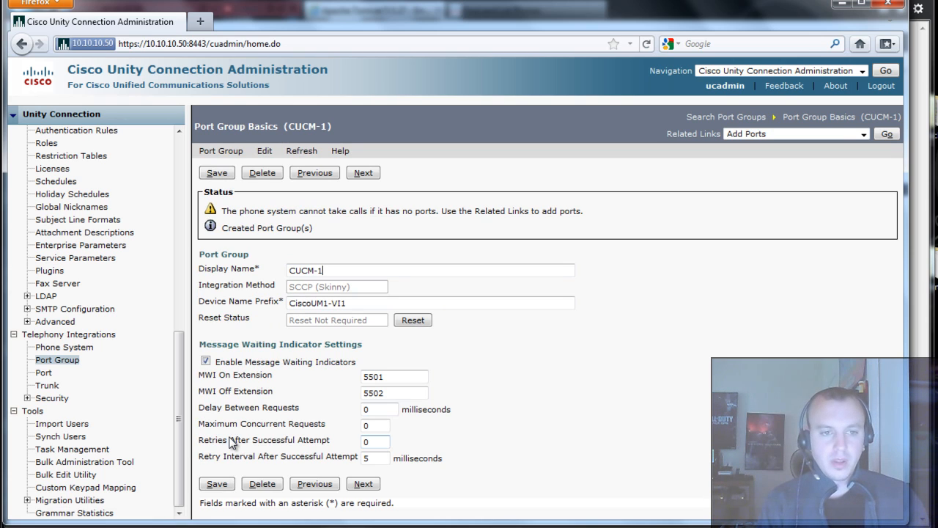
pyautogui.click(265, 151)
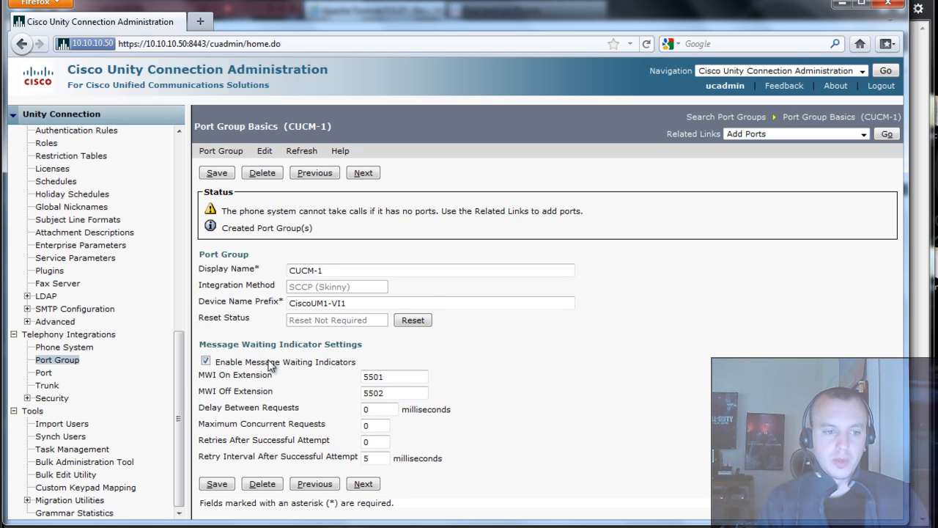
pyautogui.click(44, 374)
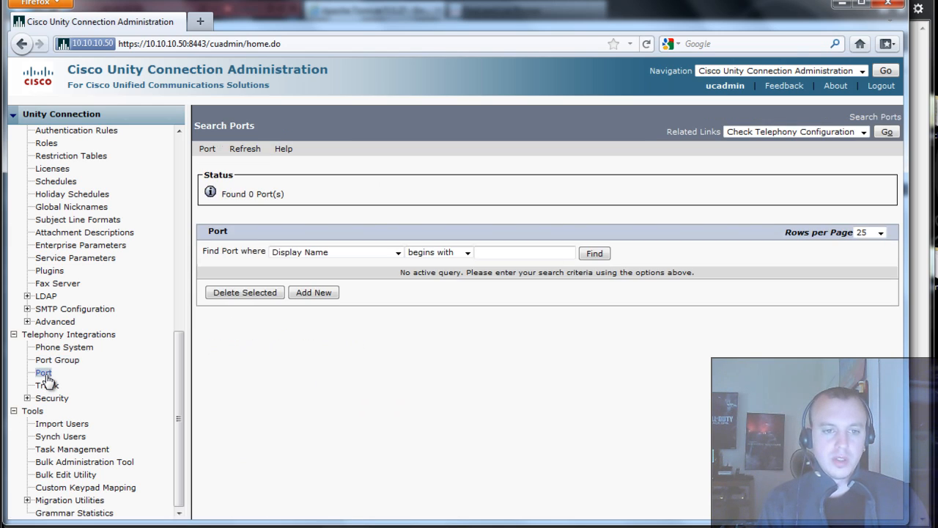
# - Add 2 new voicemail ports to port group CUCM-1 and save them
pyautogui.click(323, 294)
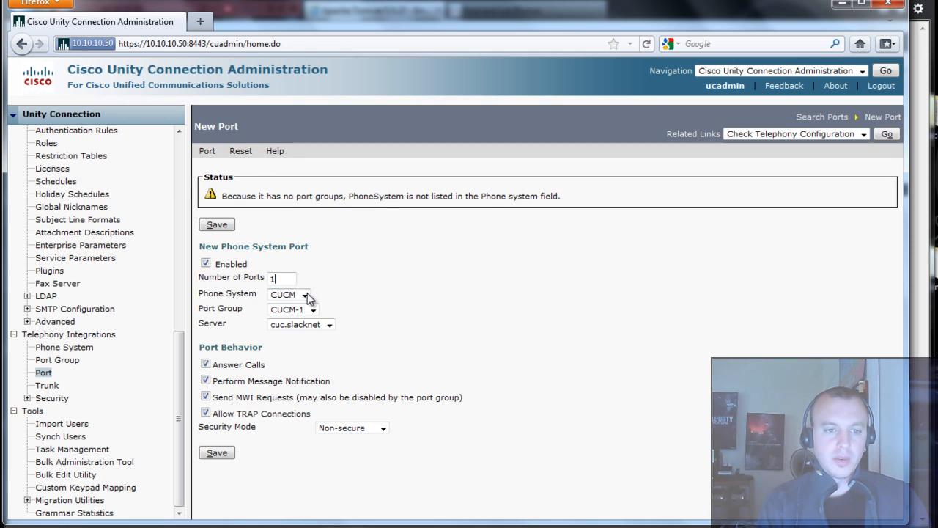
pyautogui.moveTo(287, 279); pyautogui.dragTo(269, 277)
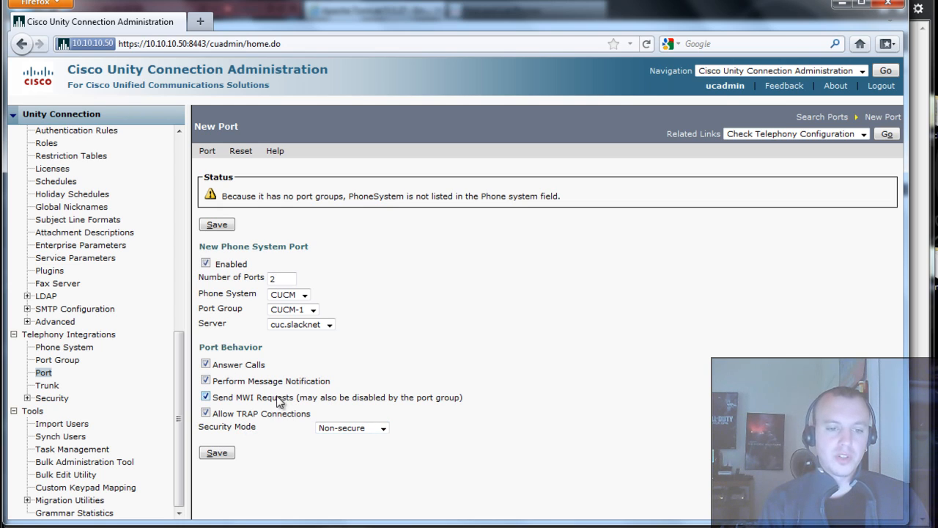
pyautogui.tripleClick(216, 458)
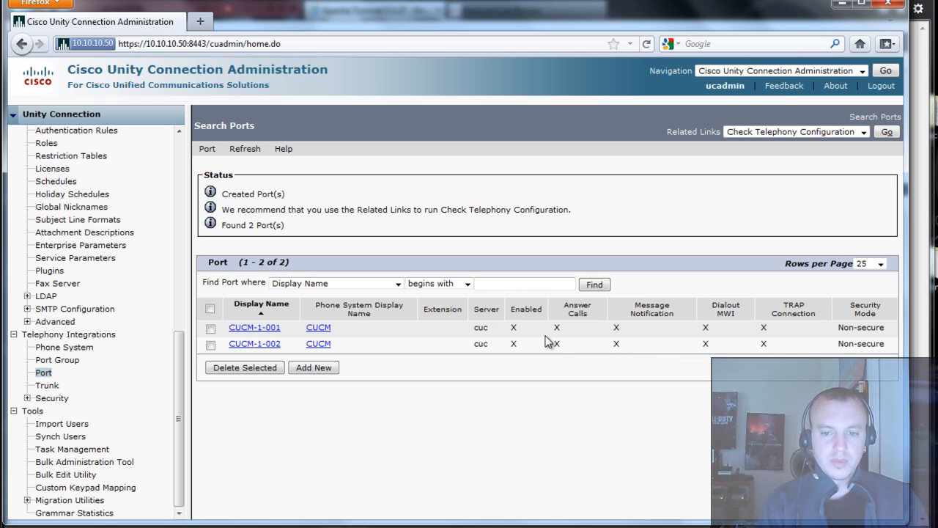
# - Open port CUCM-1-001 to view its device name CiscoUM1-VI11
pyautogui.click(257, 332)
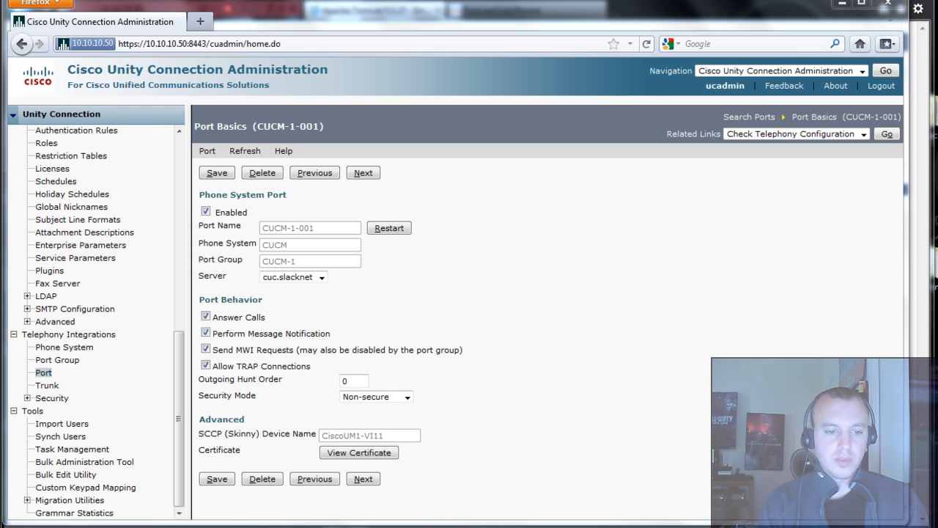
# - In Unified CM, open Advanced Features > Voice Mail > Cisco Voice Mail Port, then return to Unity Connection
pyautogui.moveTo(163, 522)
pyautogui.click(223, 486)
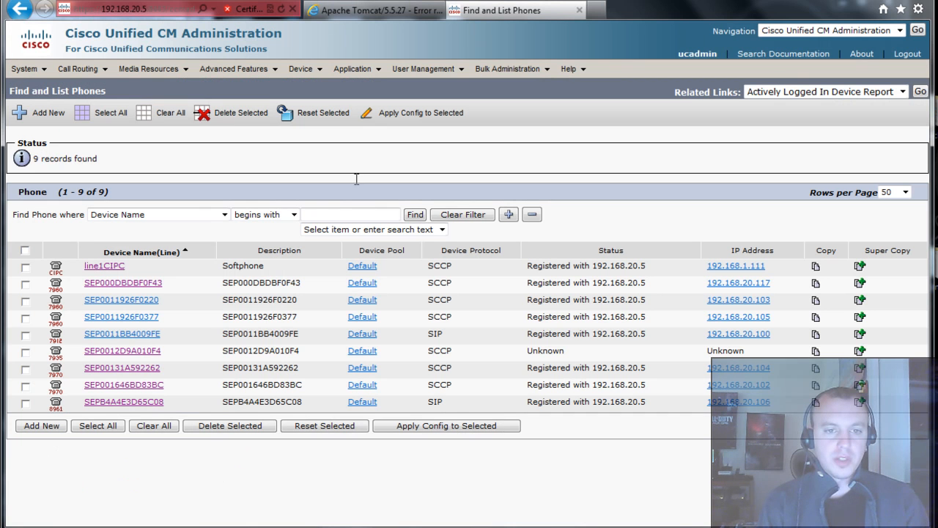
pyautogui.click(302, 69)
pyautogui.moveTo(189, 77)
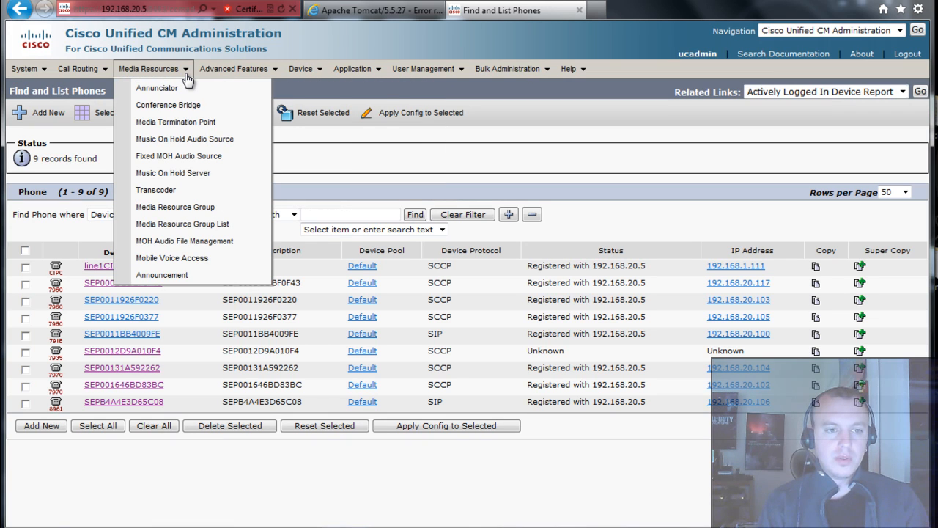
pyautogui.moveTo(302, 69)
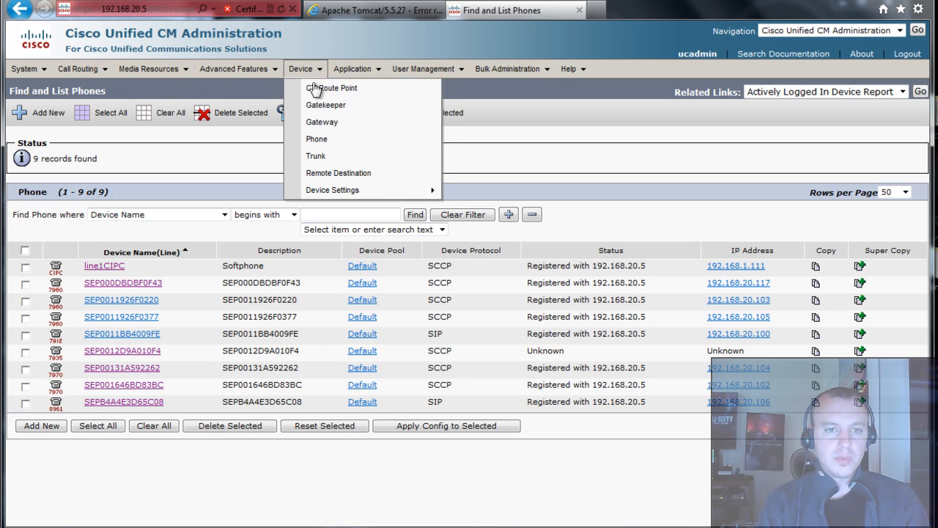
pyautogui.moveTo(234, 69)
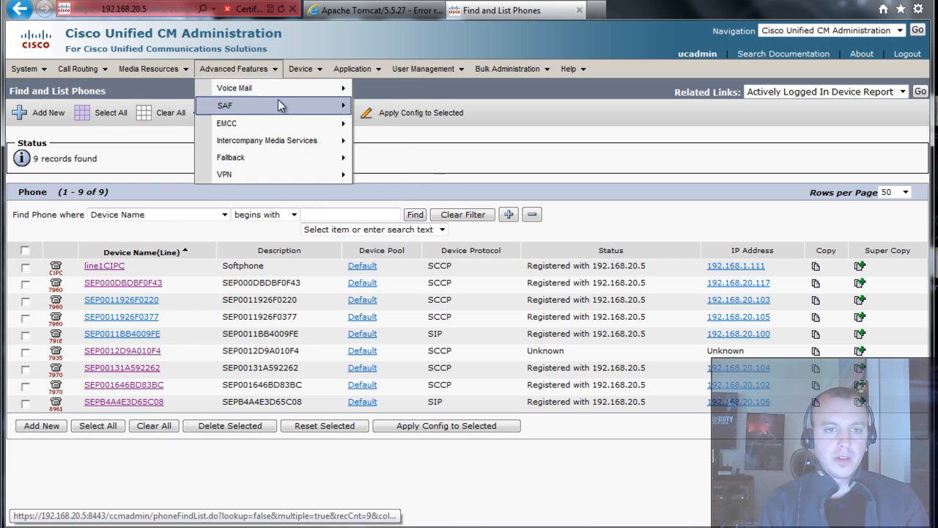
pyautogui.moveTo(293, 88)
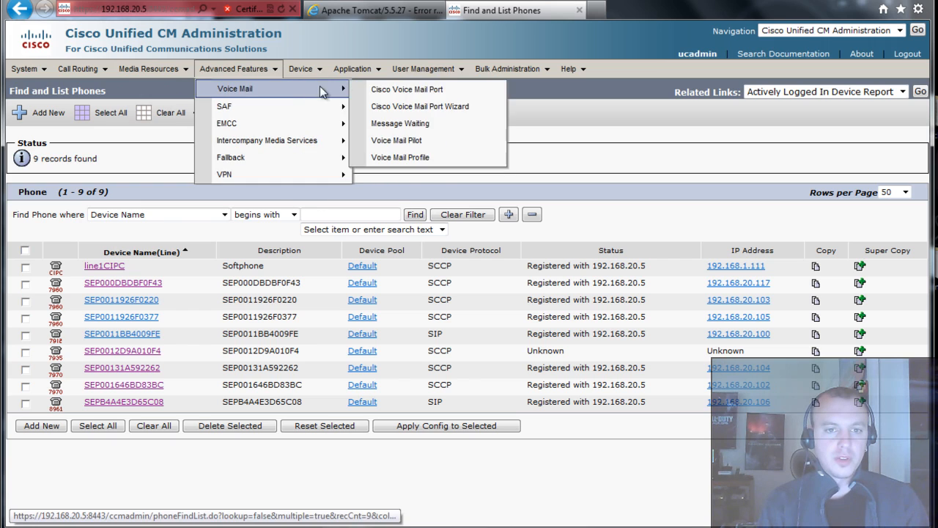
pyautogui.click(439, 91)
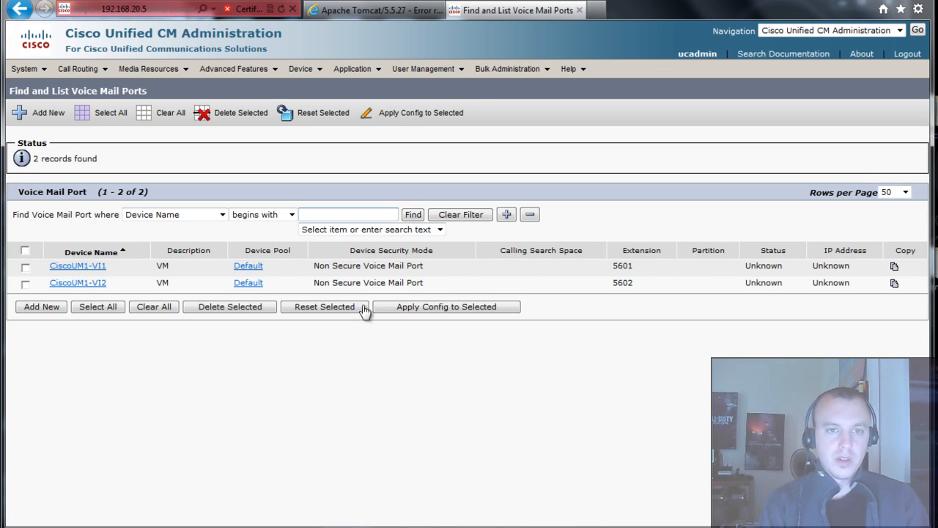
pyautogui.hotkey('alt', 'Tab')
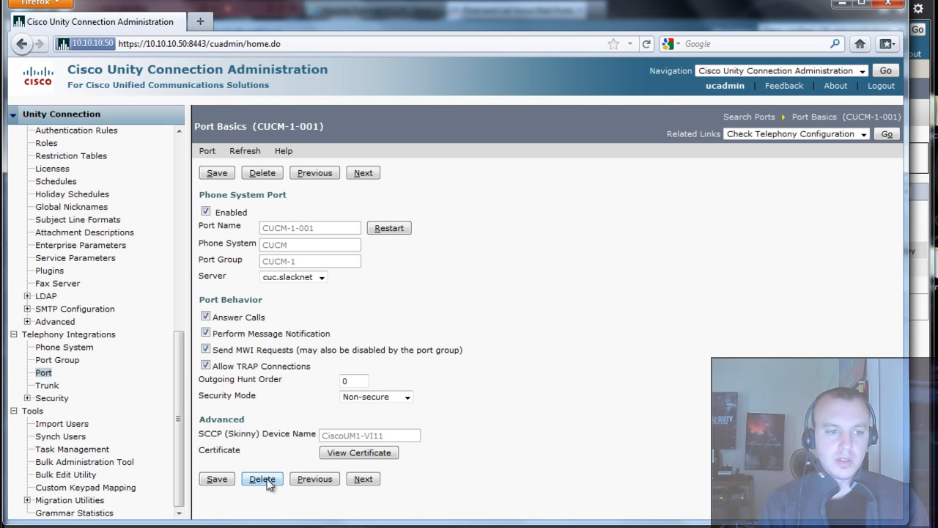
# - Delete voicemail ports CUCM-1-001 and CUCM-1-002
pyautogui.click(44, 372)
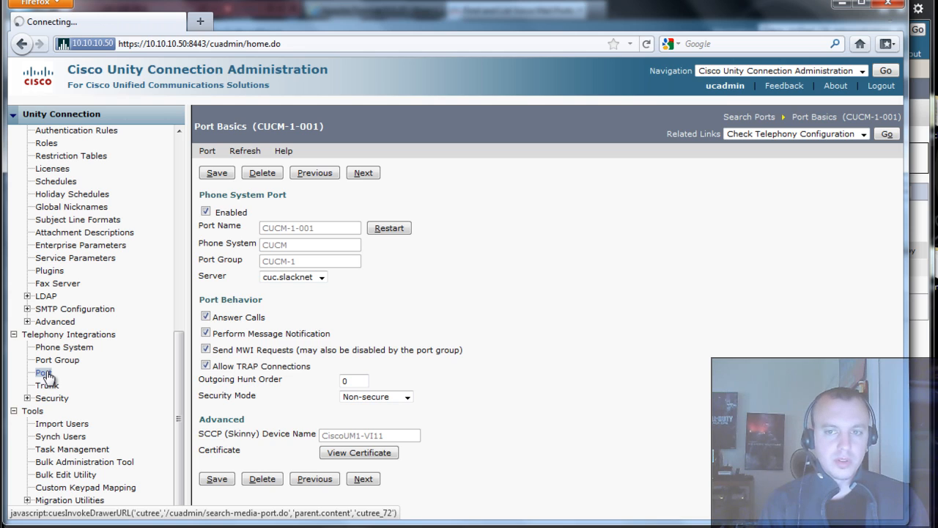
pyautogui.click(210, 297)
pyautogui.click(210, 313)
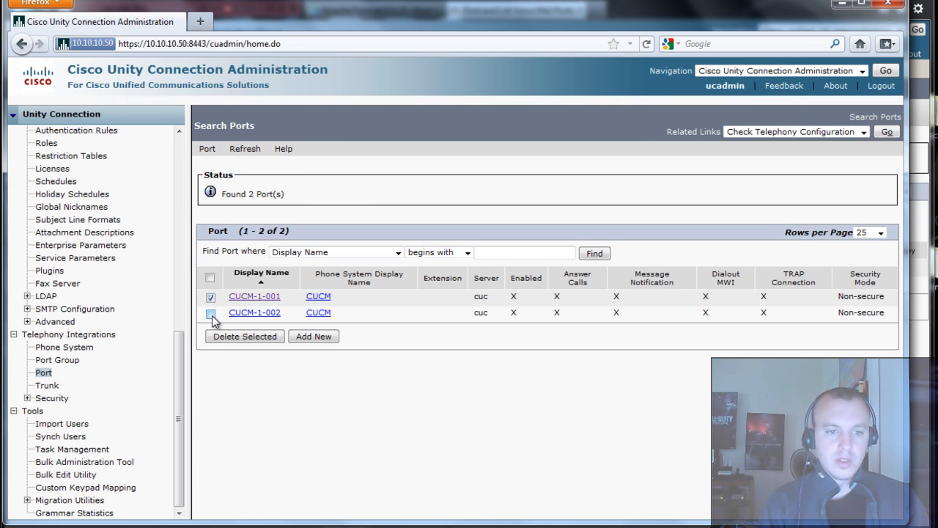
pyautogui.click(264, 339)
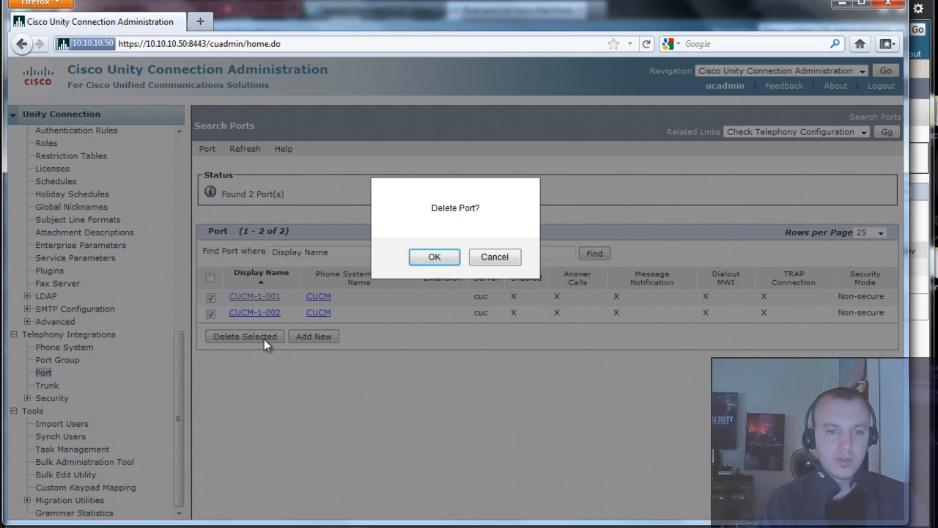
pyautogui.click(444, 260)
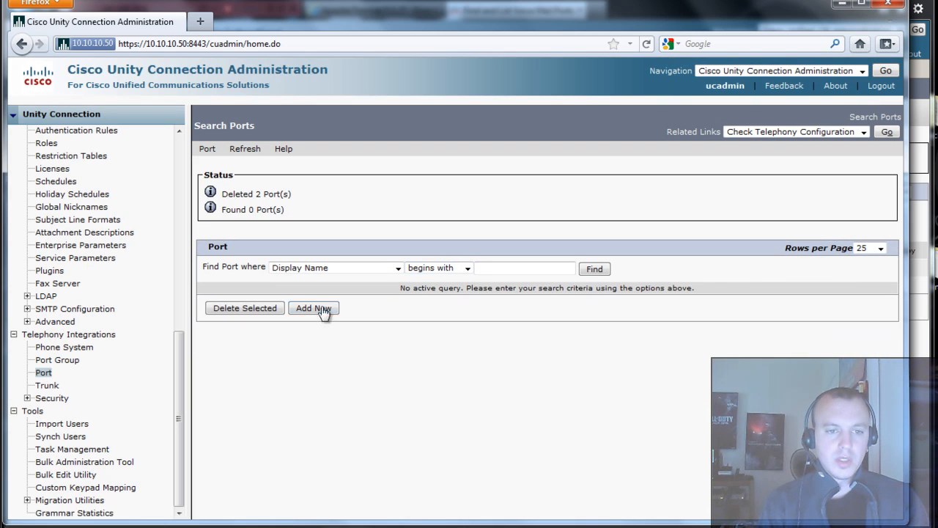
# - Begin adding 2 ports, abandon the form unsaved, and go to the port group list
pyautogui.click(325, 309)
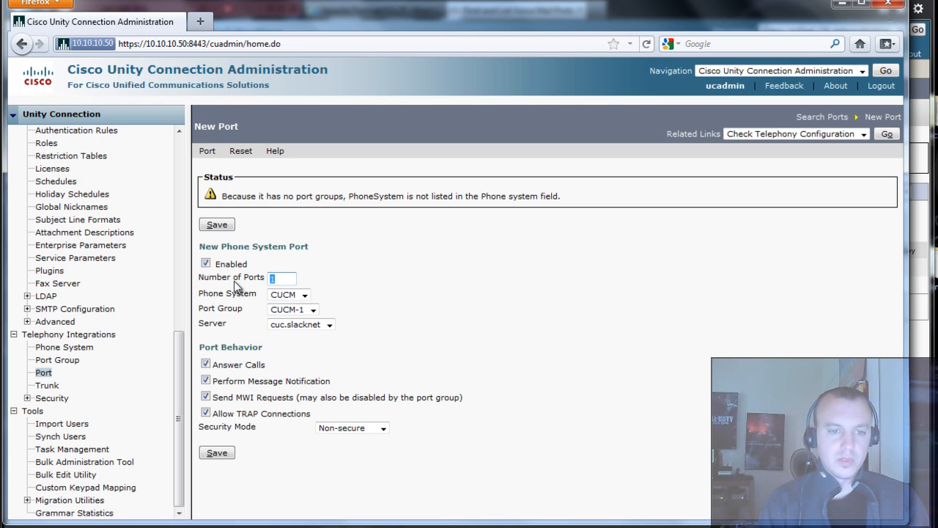
pyautogui.write('2')
pyautogui.click(424, 349)
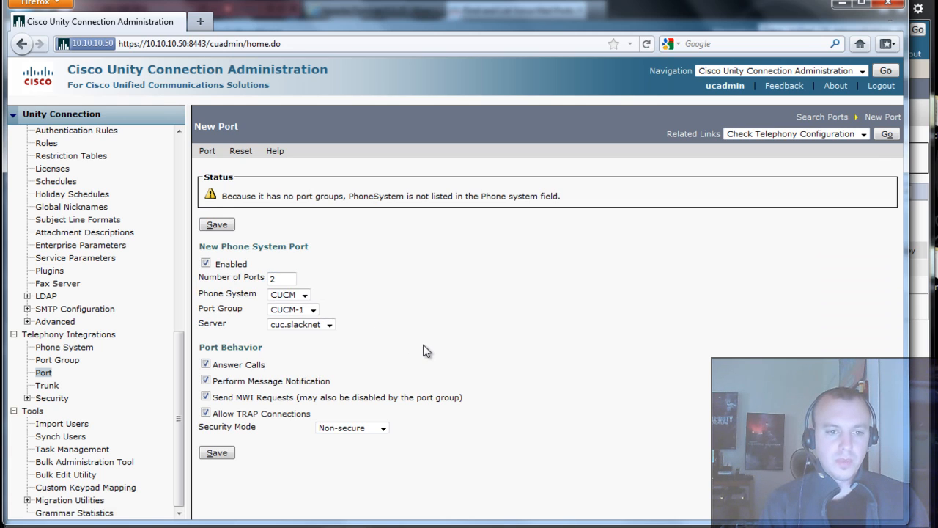
pyautogui.hotkey('alt', 'Left')
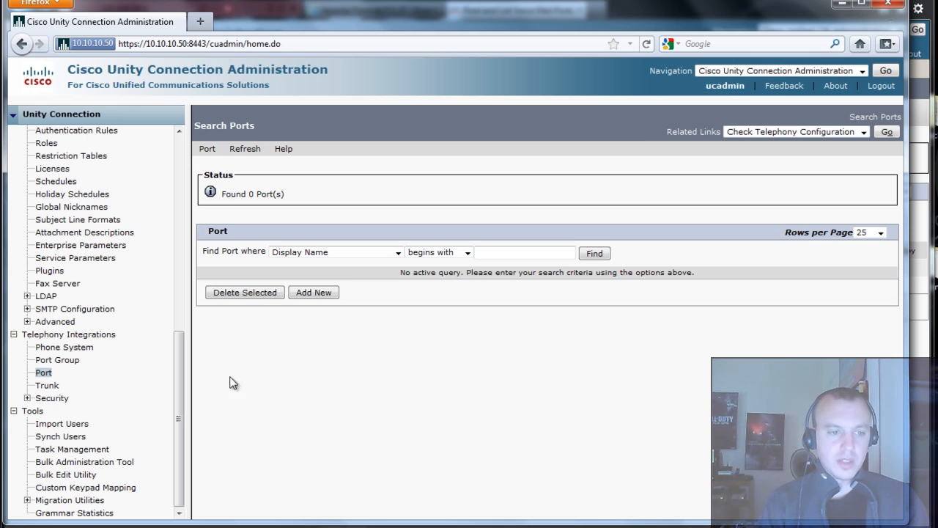
pyautogui.click(65, 363)
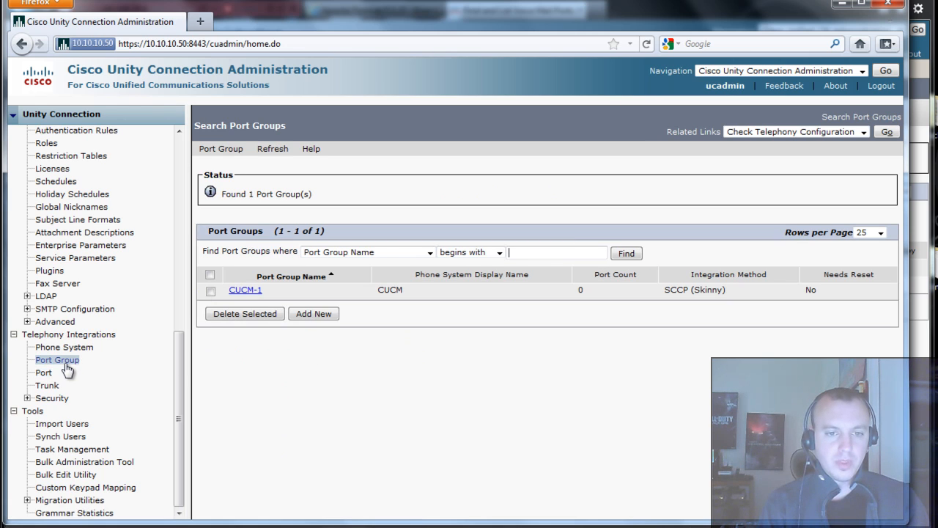
# - Change CUCM-1's device name prefix from CiscoUM1-VI1 to CiscoUM1-VI and save
pyautogui.click(252, 292)
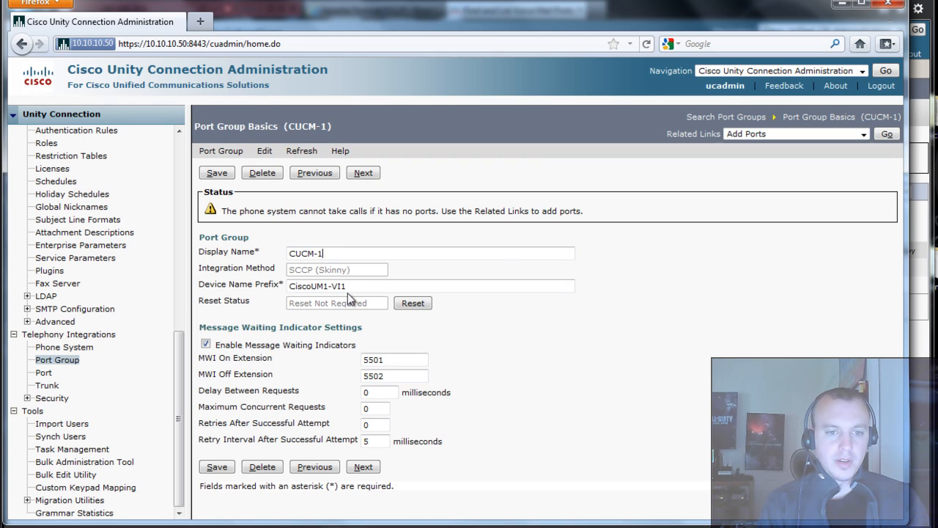
pyautogui.click(402, 280)
pyautogui.press('BackSpace')
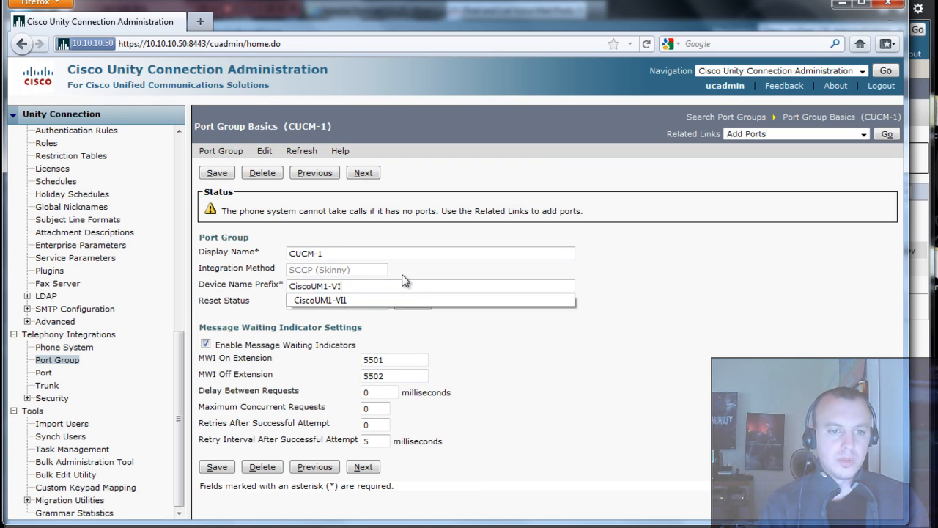
pyautogui.press('Escape')
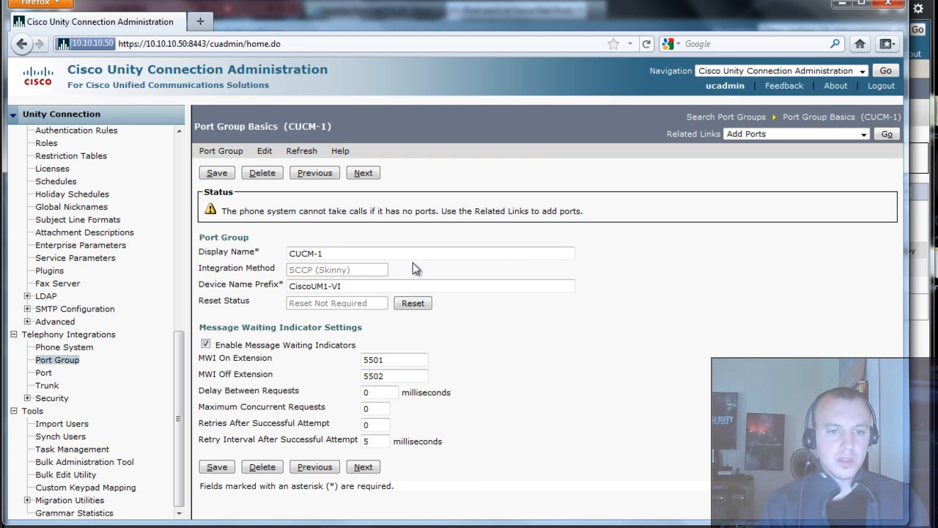
pyautogui.click(217, 467)
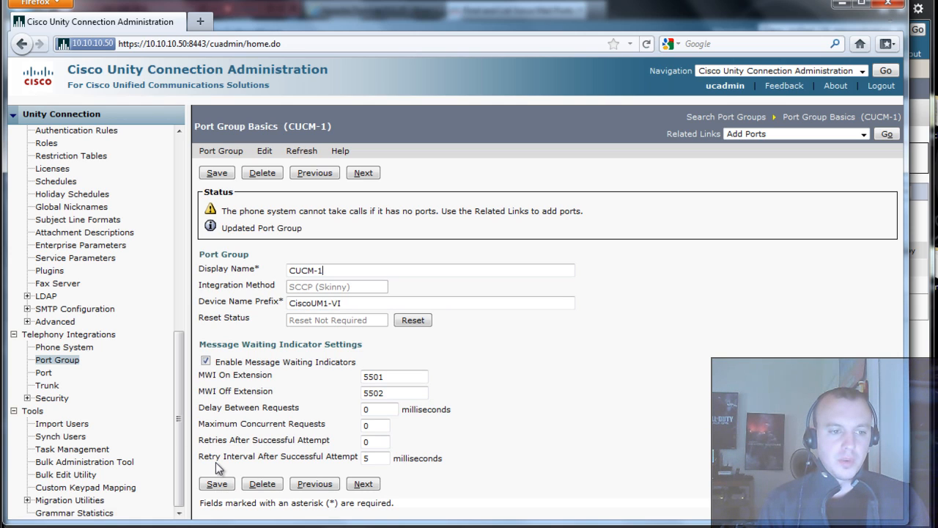
pyautogui.click(44, 374)
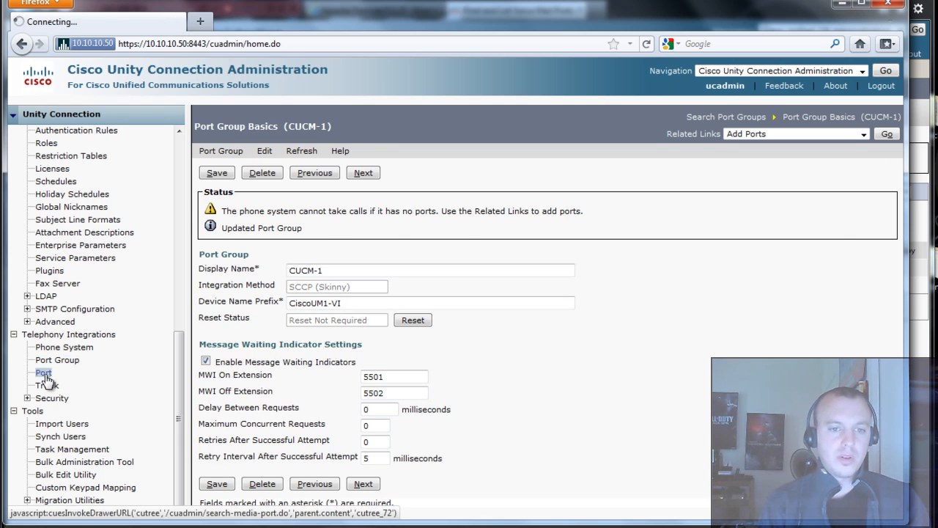
# - Create 2 new CUCM-1 ports and verify device names CiscoUM1-VI1 and CiscoUM1-VI2
pyautogui.click(326, 293)
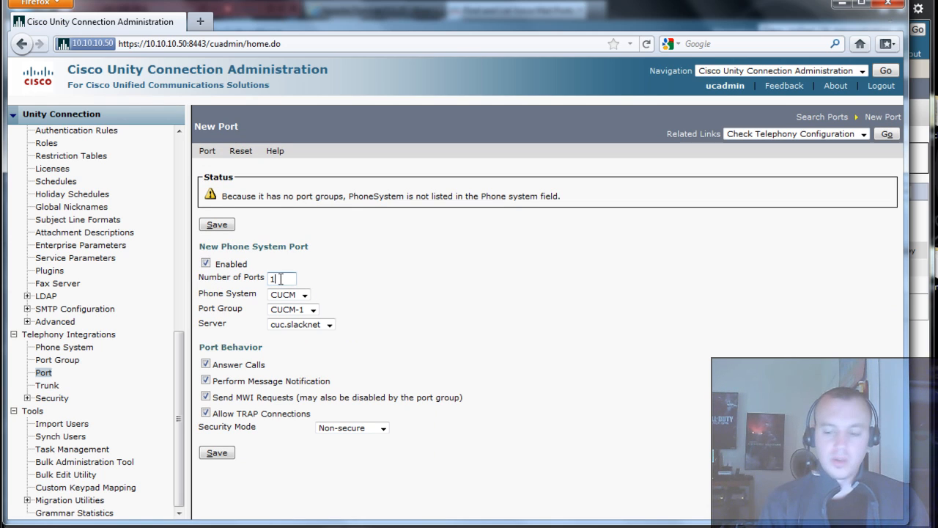
pyautogui.write('2')
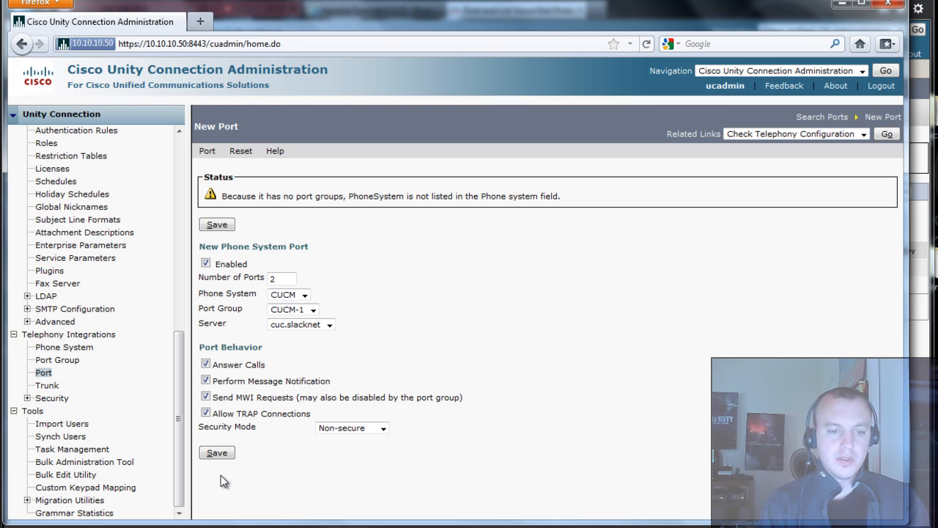
pyautogui.click(229, 456)
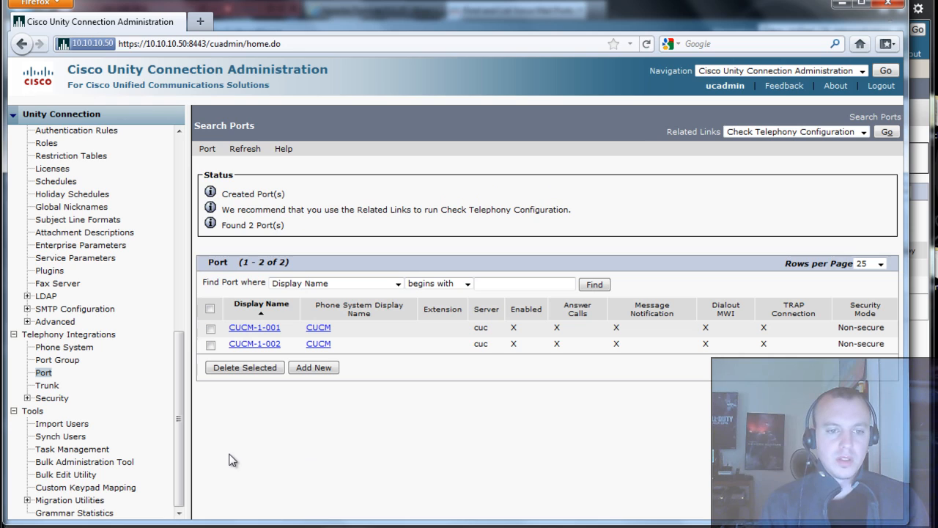
pyautogui.click(265, 330)
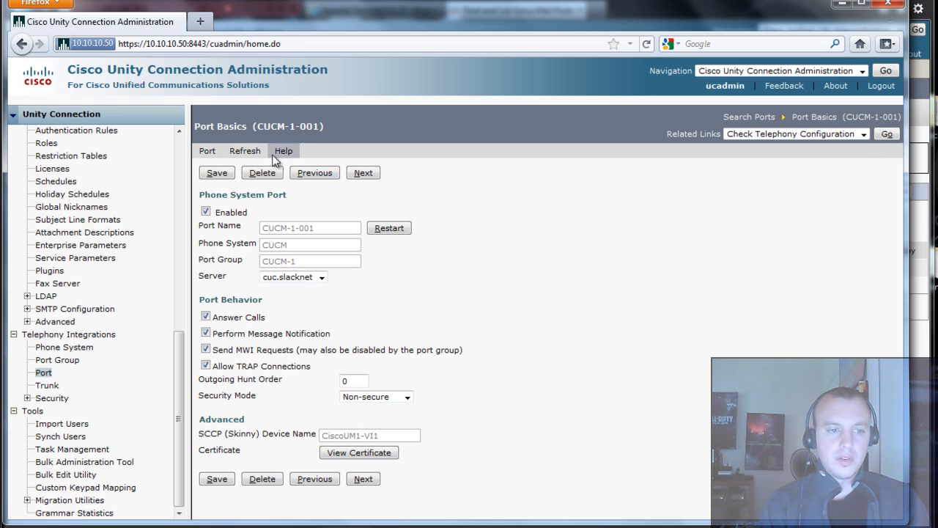
pyautogui.click(43, 373)
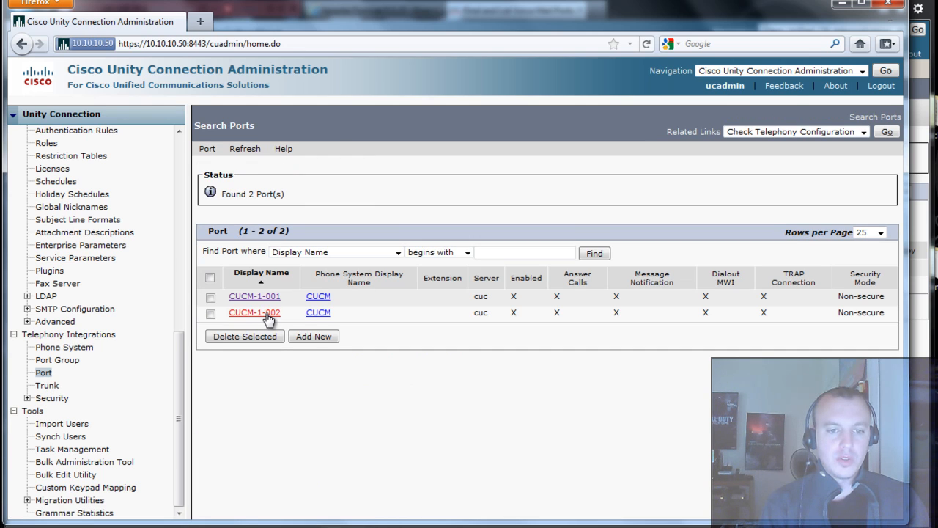
pyautogui.click(269, 314)
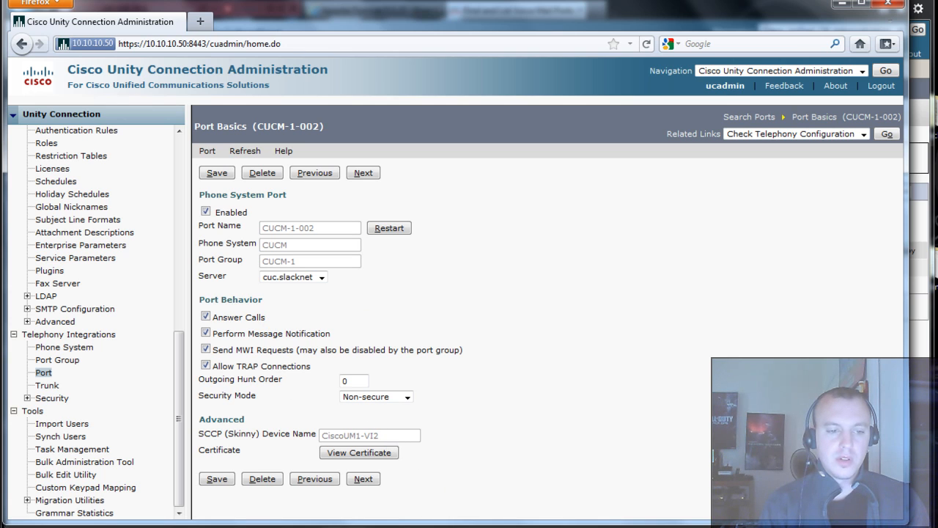
# - In Unified CM, refresh the voice mail port list and check both ports are registered with 192.168.20.5
pyautogui.moveTo(167, 525)
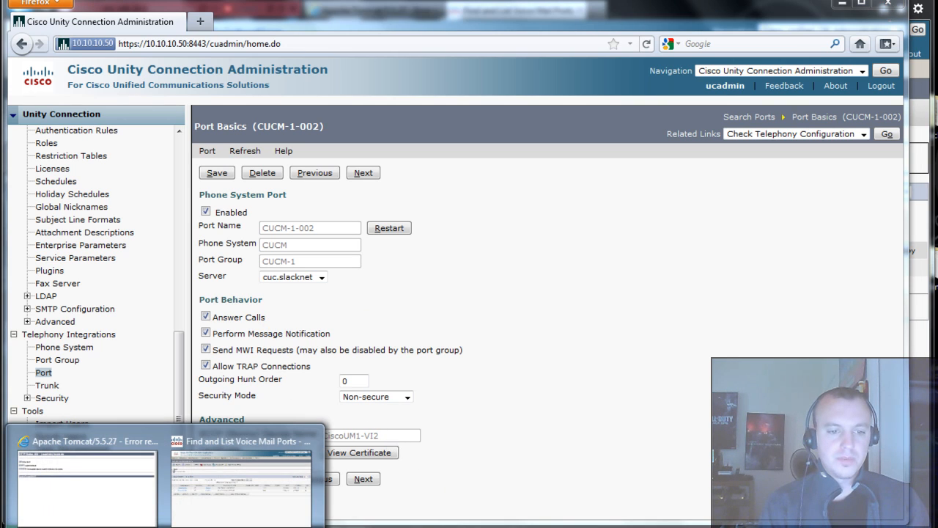
pyautogui.click(211, 512)
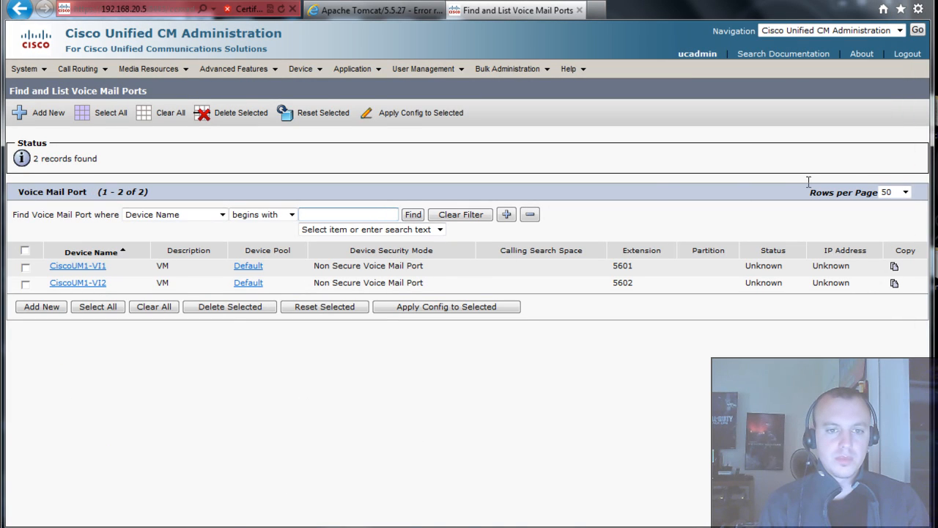
pyautogui.click(410, 216)
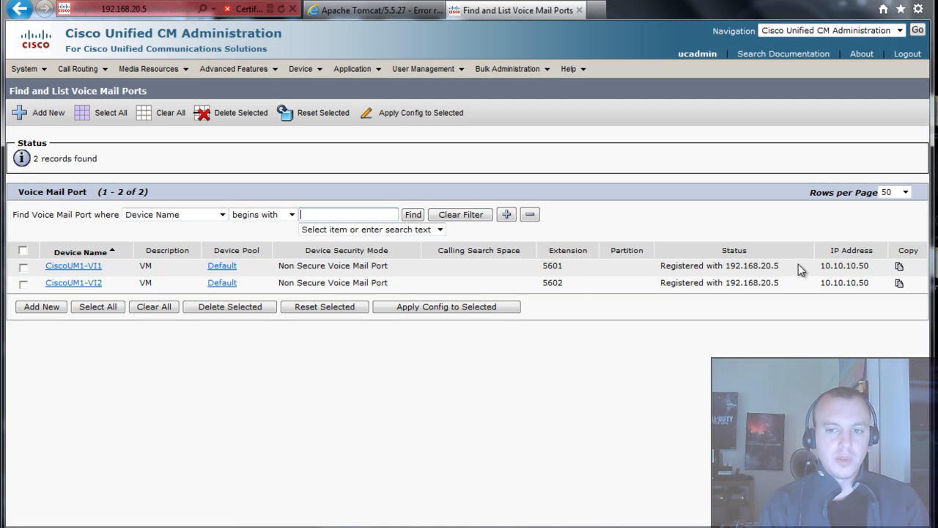
pyautogui.moveTo(772, 267); pyautogui.dragTo(678, 271)
pyautogui.moveTo(876, 267); pyautogui.dragTo(804, 270)
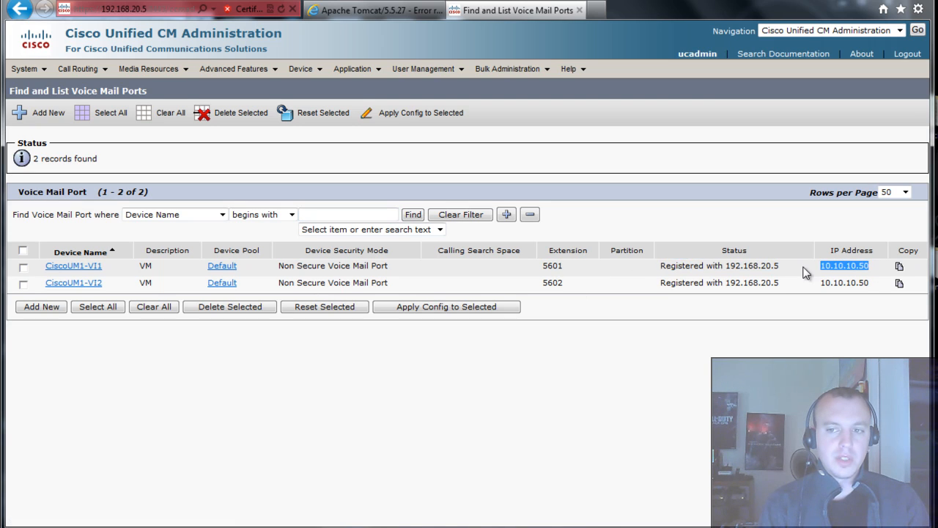
pyautogui.click(832, 301)
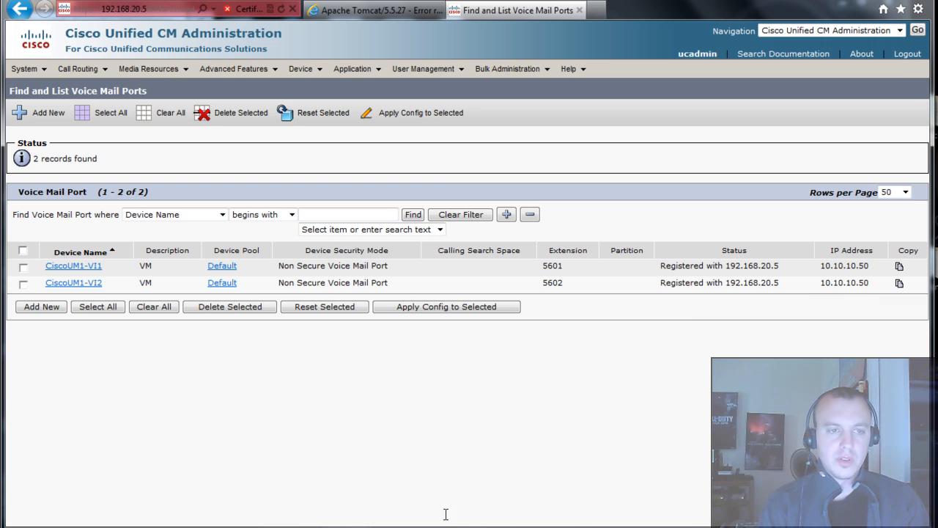
pyautogui.hotkey('alt', 'Tab')
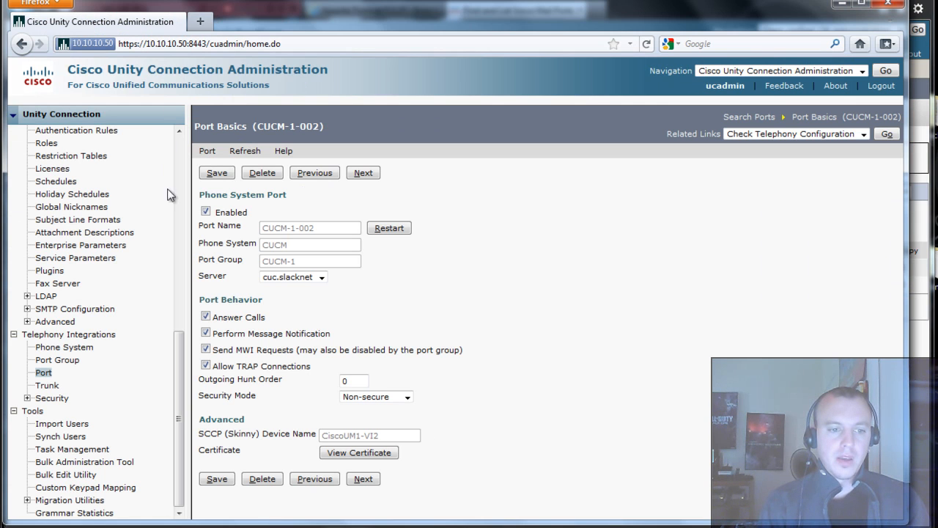
# - Return to Unity Connection Administration and start adding a new user from the Users list
pyautogui.moveTo(176, 405); pyautogui.dragTo(179, 213)
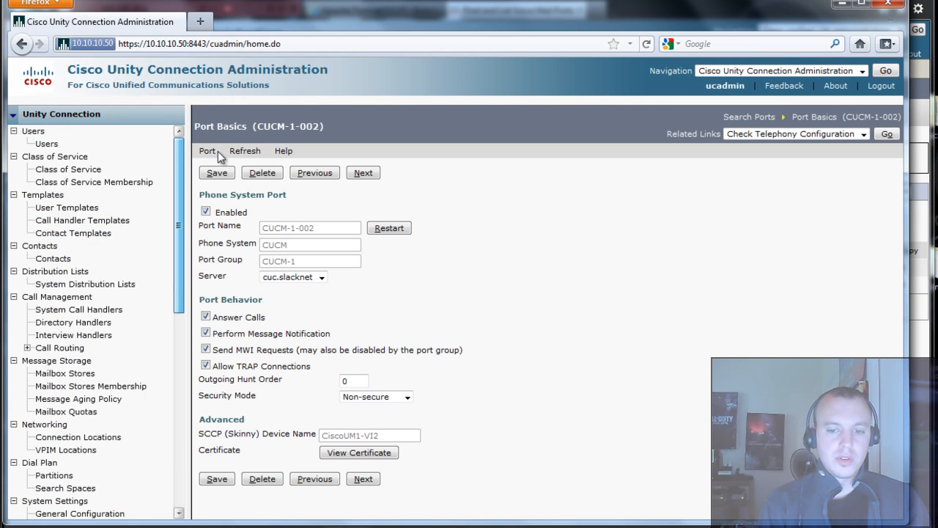
pyautogui.hotkey('alt', 'Tab')
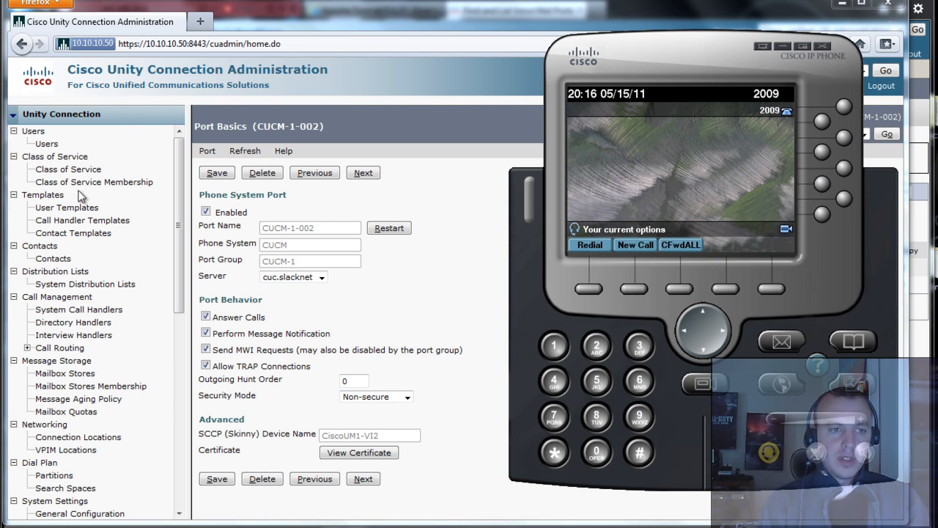
pyautogui.click(164, 165)
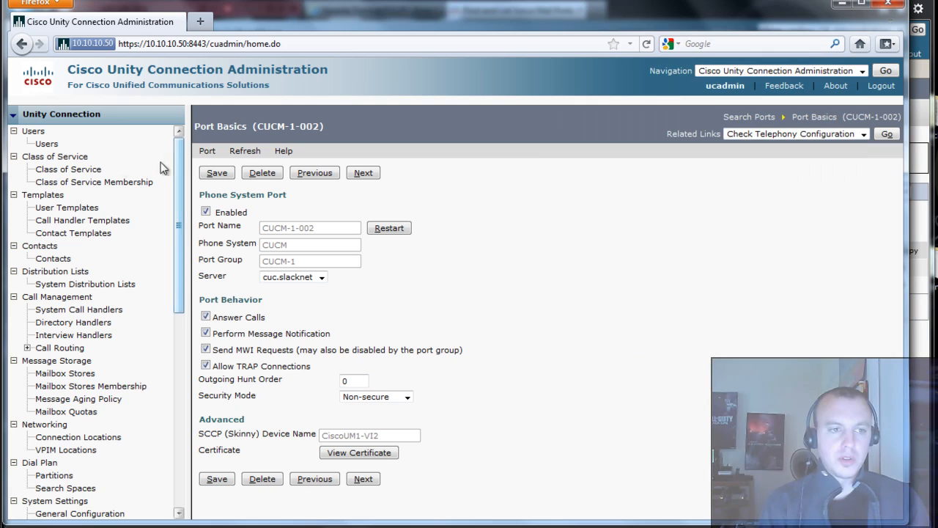
pyautogui.click(47, 145)
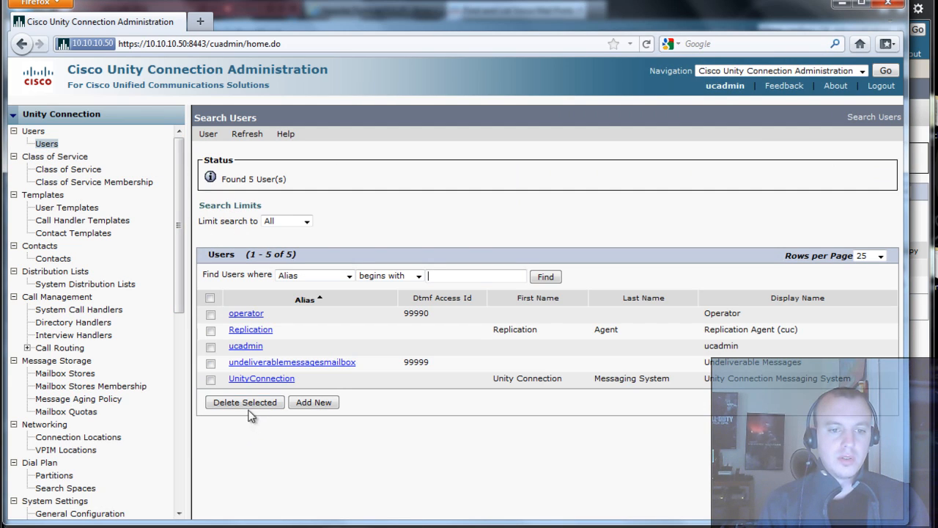
pyautogui.click(329, 403)
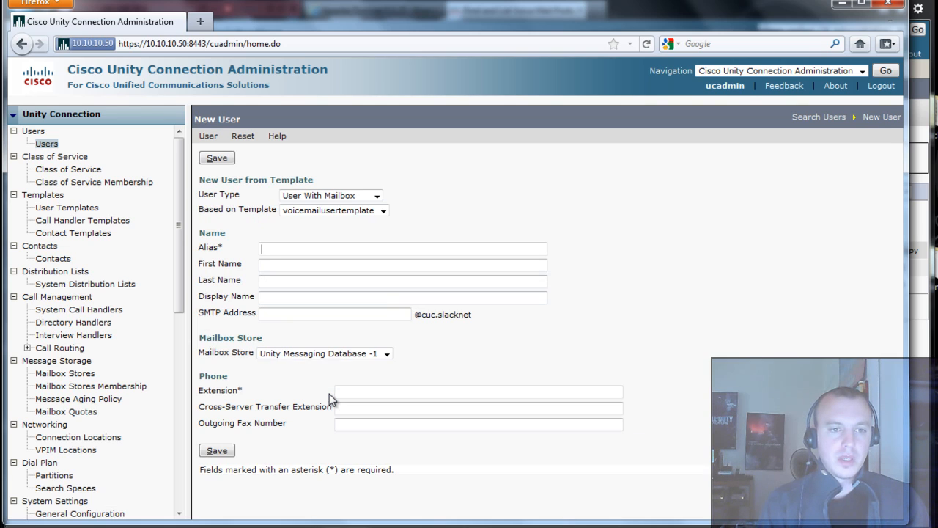
# - Enter alias VMWare, name VM Ware and extension 2009, then save the user
pyautogui.click(275, 250)
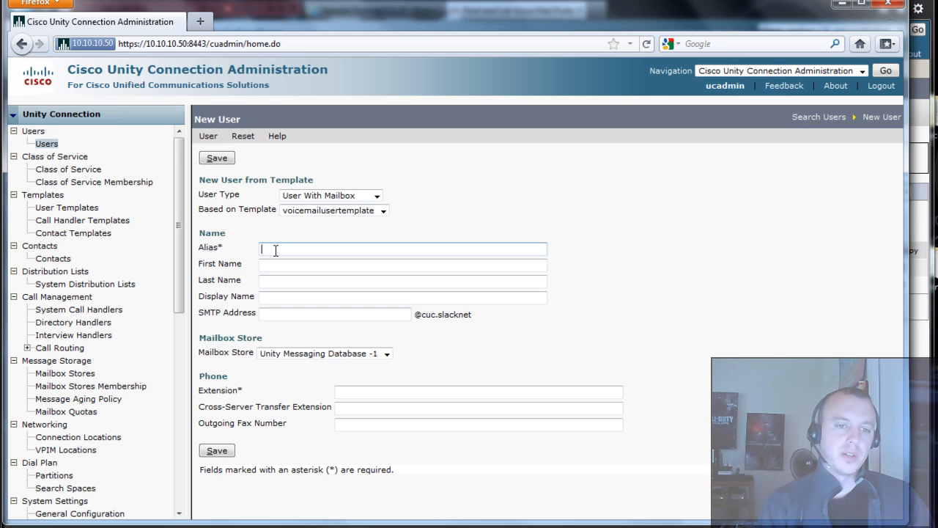
pyautogui.write('VMWare')
pyautogui.press('Tab')
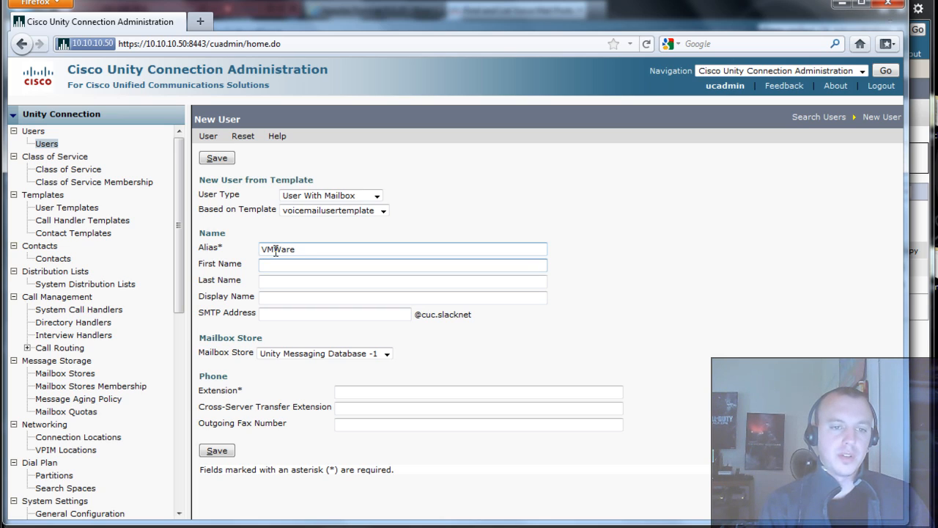
pyautogui.press('Tab')
pyautogui.write('W')
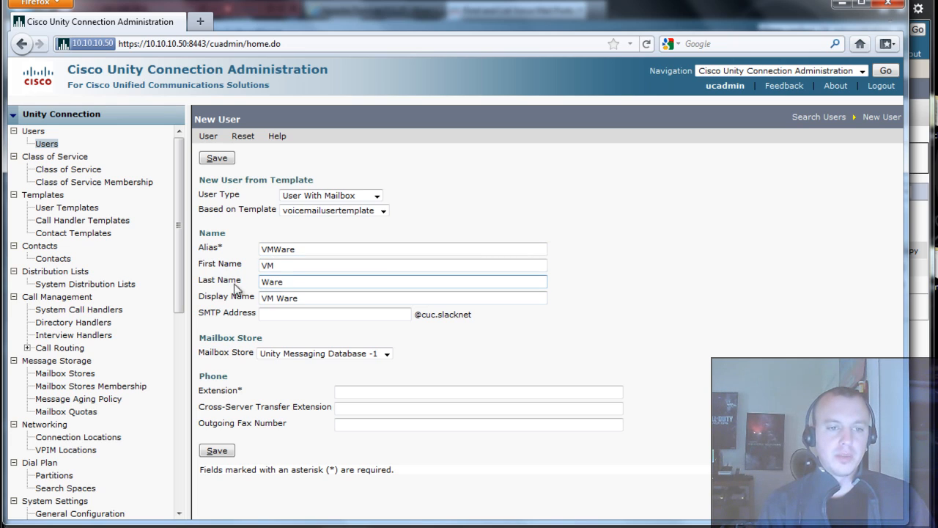
pyautogui.moveTo(296, 302); pyautogui.dragTo(248, 304)
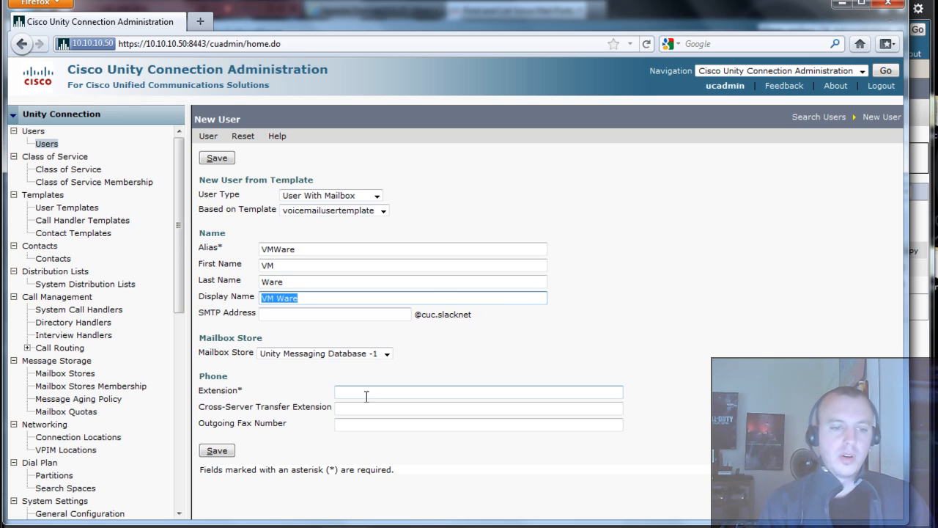
pyautogui.click(399, 389)
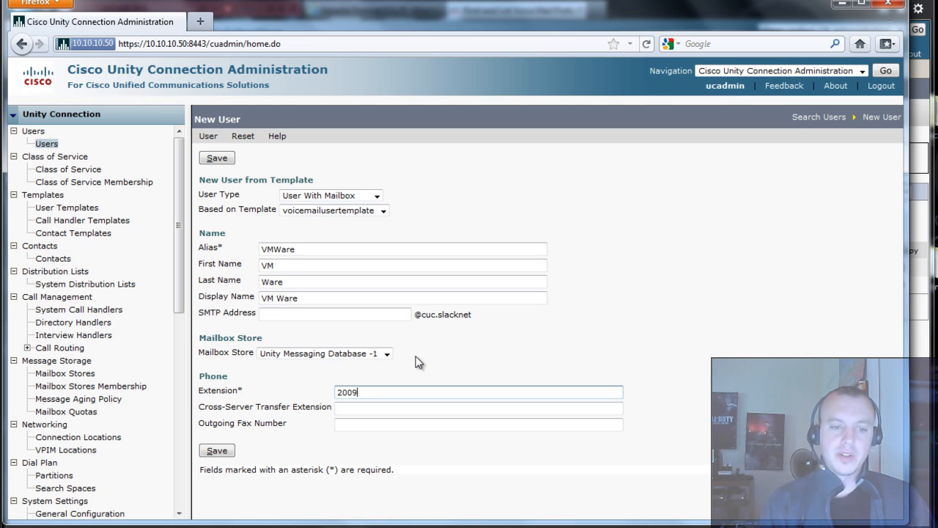
pyautogui.click(226, 452)
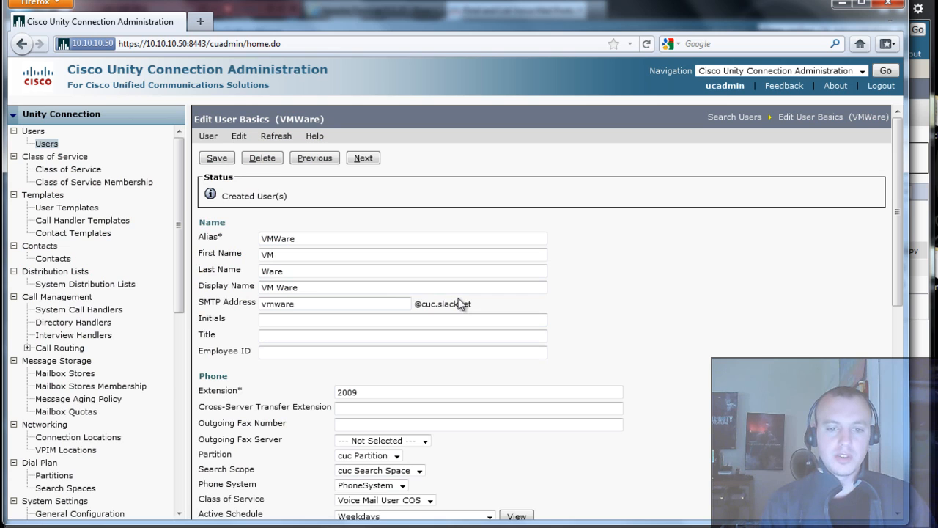
# - Open VMWare's Voice Mail password settings, where User Must Change at Next Login is enabled
pyautogui.scroll(-4, 726, 311)
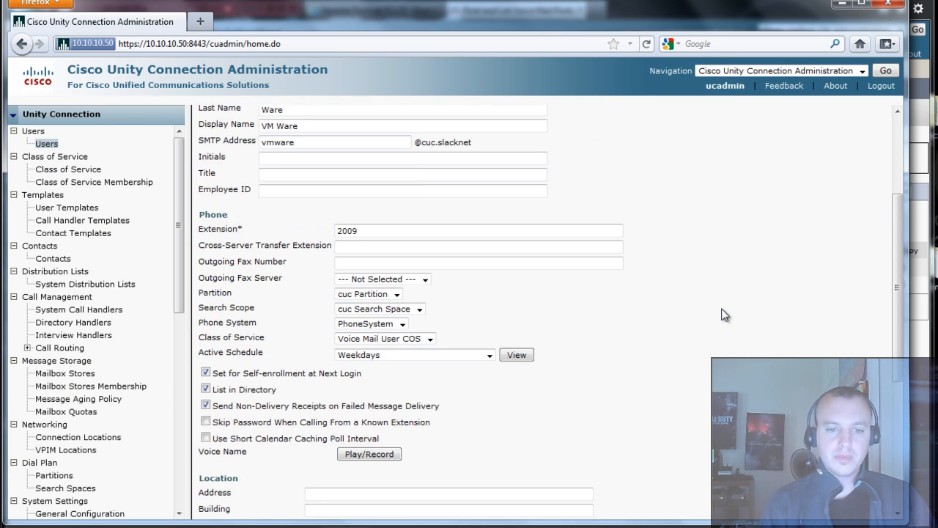
pyautogui.scroll(-6, 724, 314)
pyautogui.scroll(10, 722, 318)
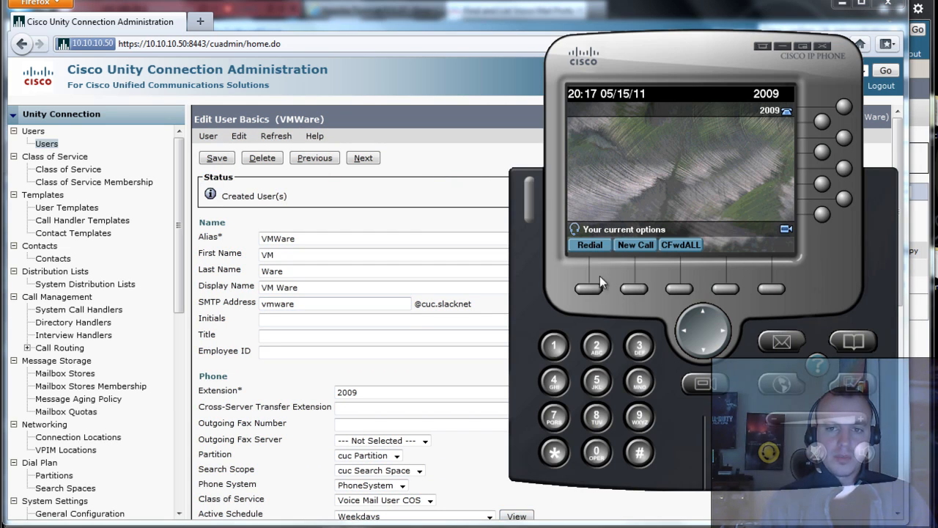
pyautogui.moveTo(634, 59); pyautogui.dragTo(604, 78)
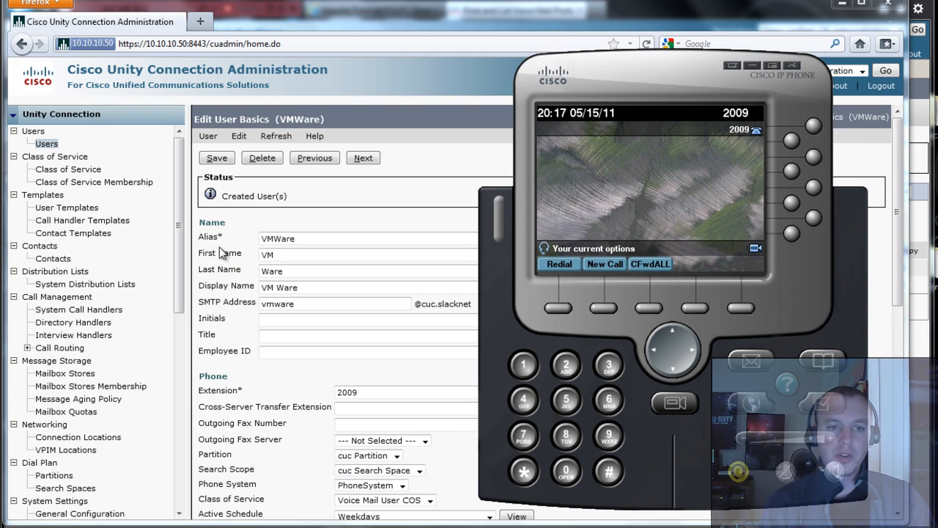
pyautogui.click(310, 224)
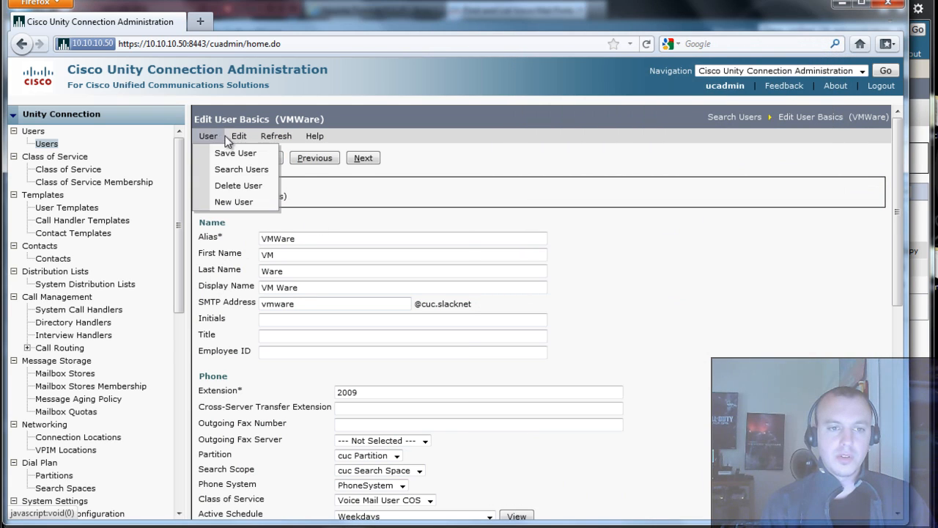
pyautogui.moveTo(239, 136)
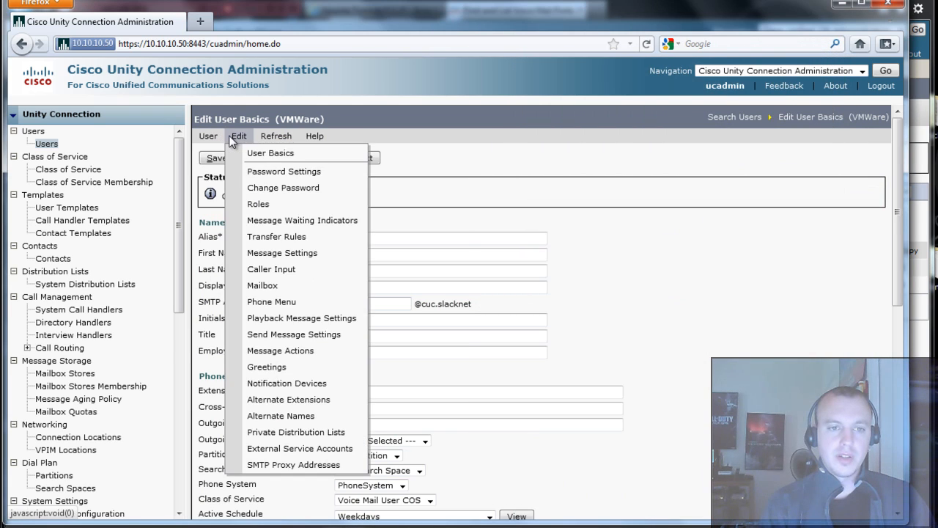
pyautogui.click(299, 171)
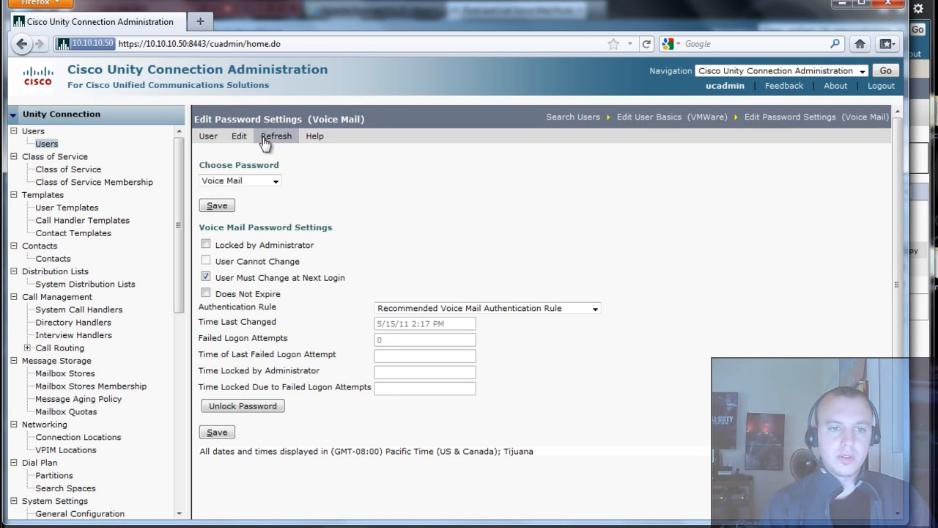
# - Set and save a new Voice Mail password for VMWare, declining Firefox's remember-password offer
pyautogui.click(238, 138)
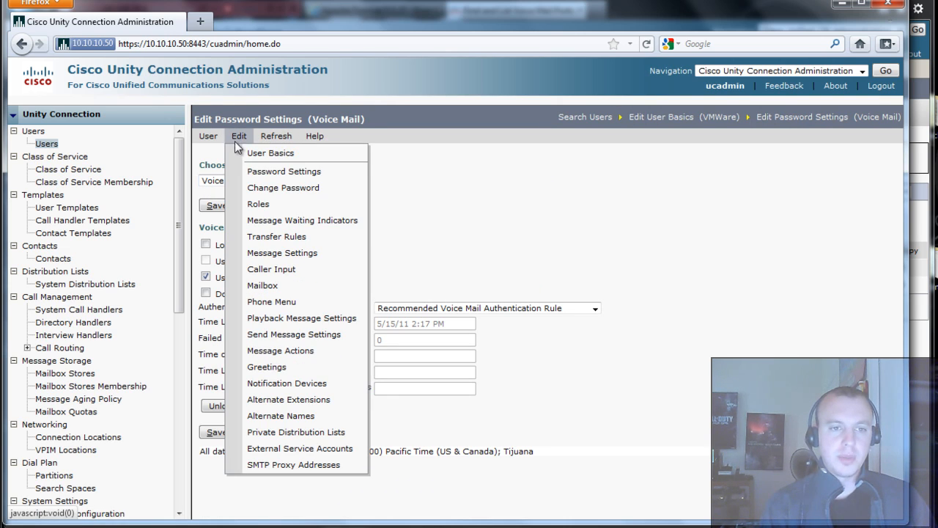
pyautogui.click(295, 191)
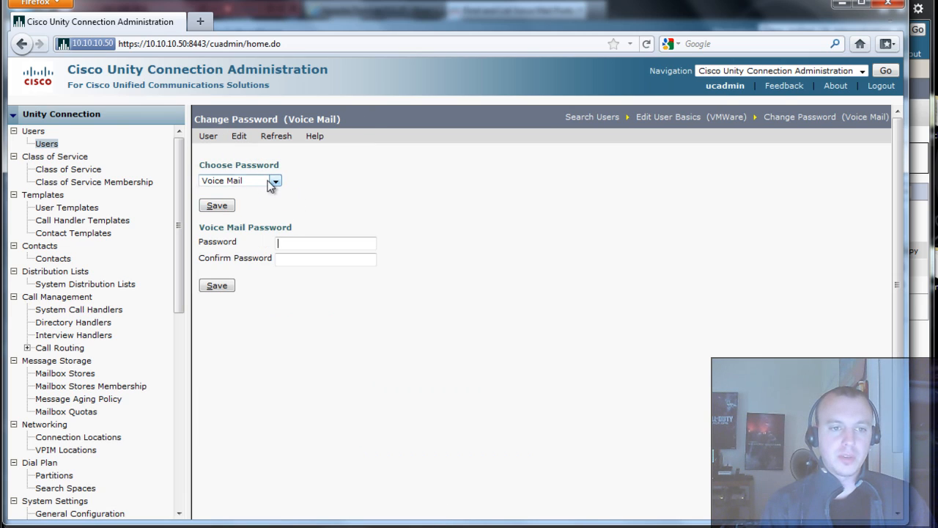
pyautogui.click(274, 181)
pyautogui.click(264, 201)
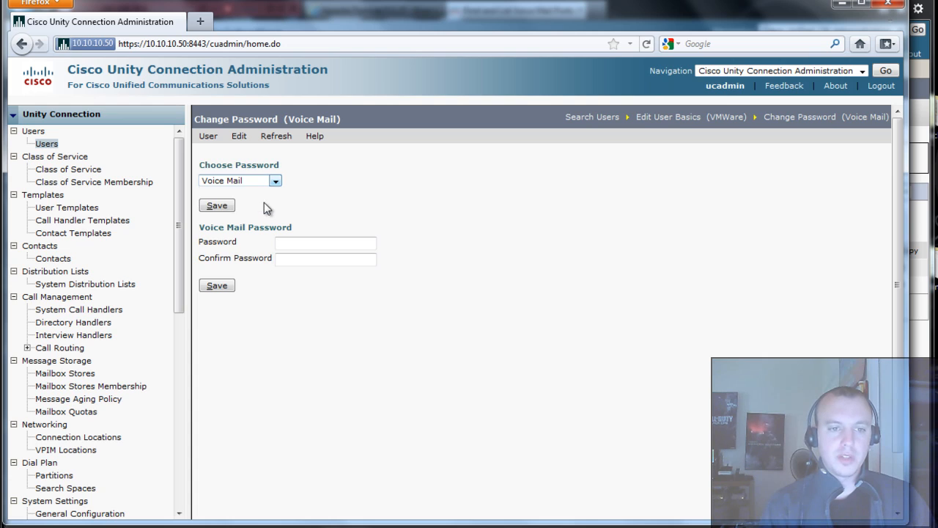
pyautogui.click(320, 245)
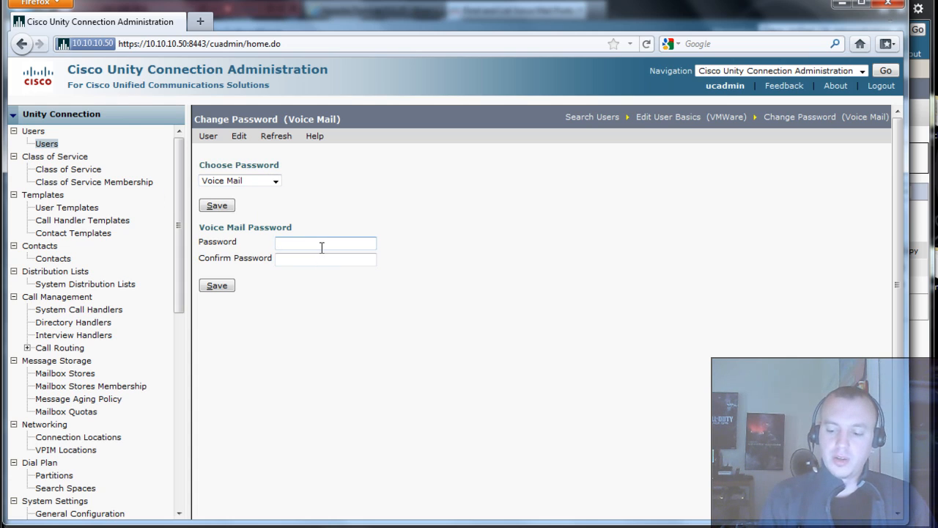
pyautogui.write('12345')
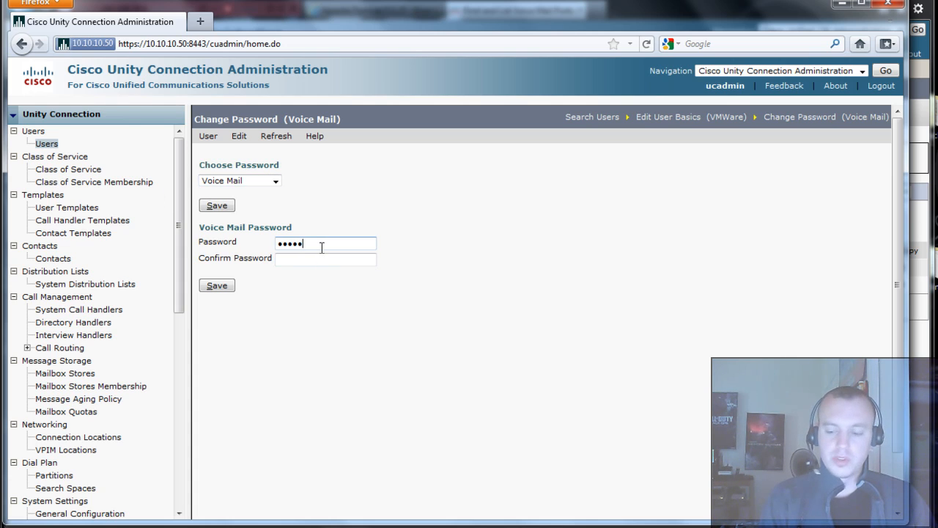
pyautogui.write('6')
pyautogui.press('Tab')
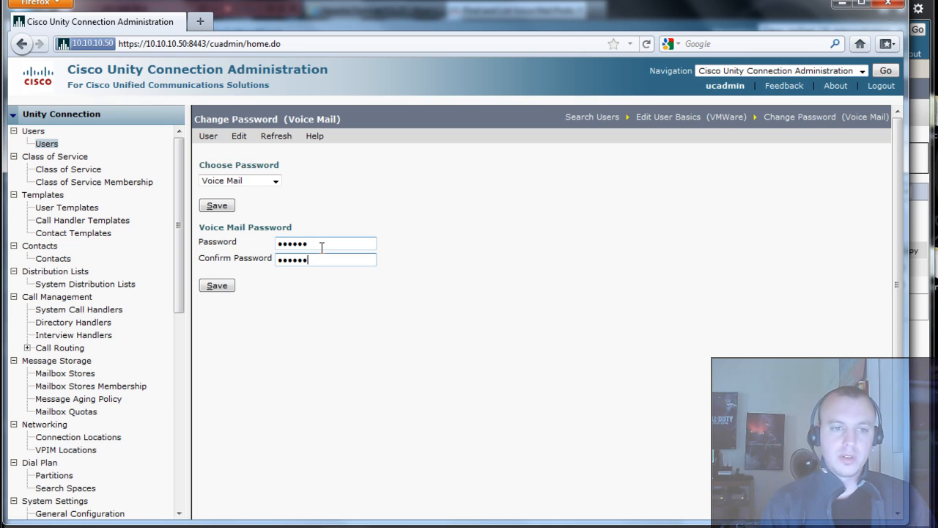
pyautogui.click(232, 287)
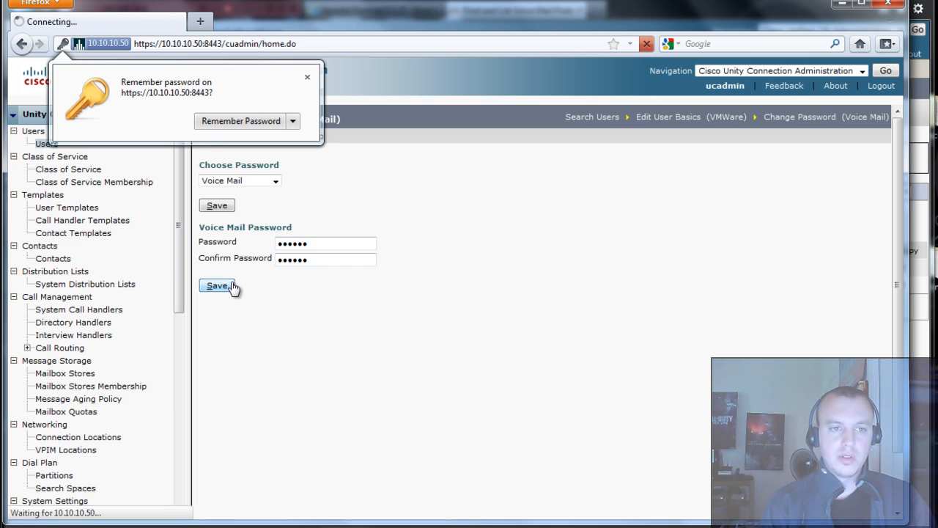
pyautogui.click(307, 77)
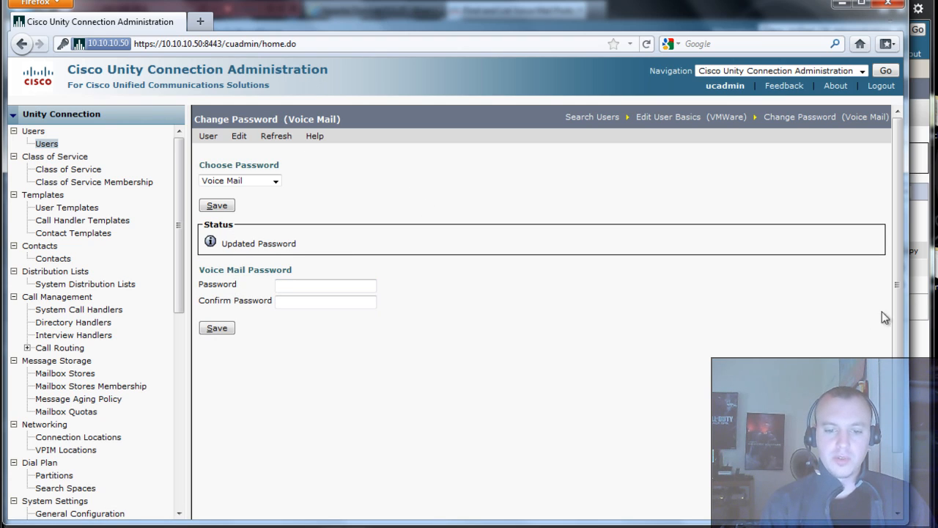
pyautogui.hotkey('alt', 'Tab')
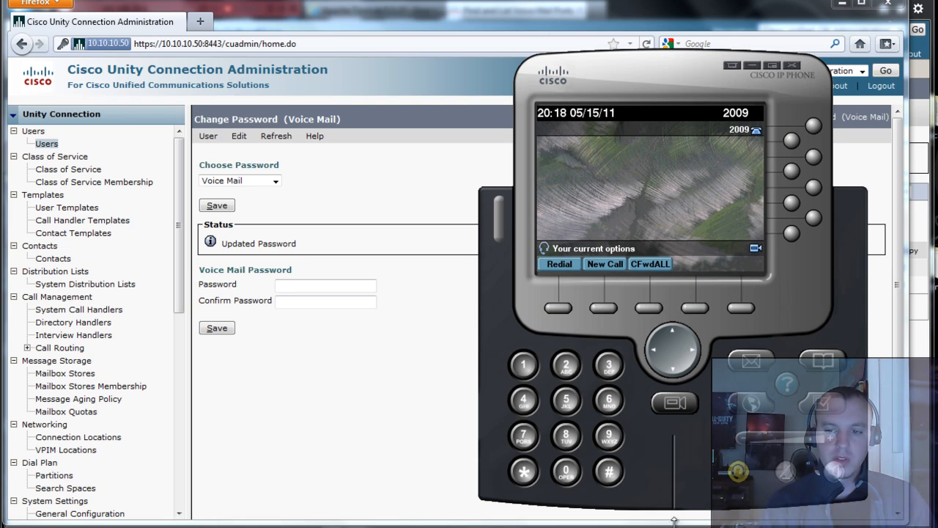
# - Call voicemail at 5600 on speaker with raised volume, then end the call
pyautogui.click(836, 471)
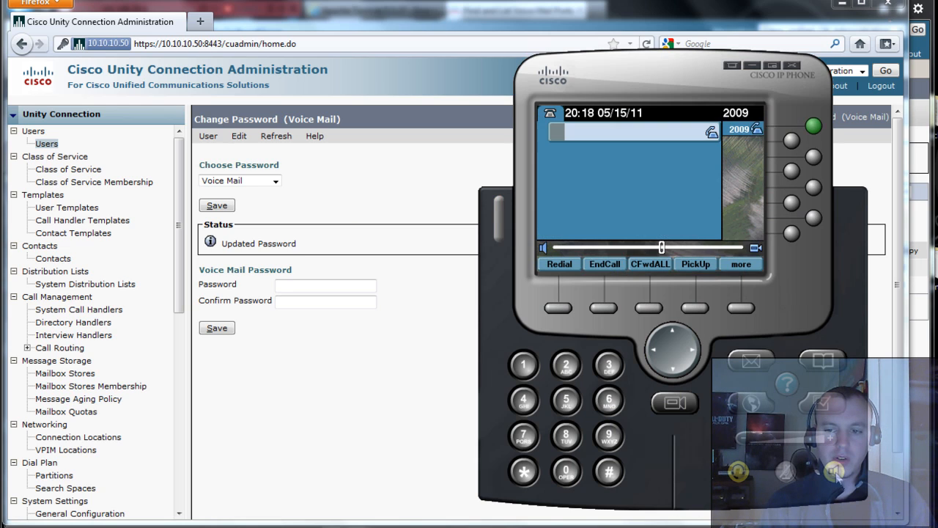
pyautogui.click(833, 444)
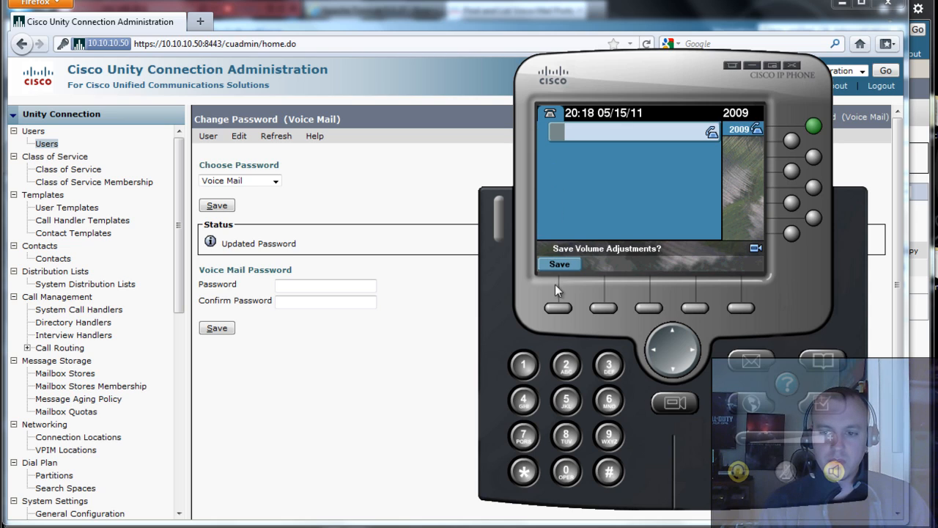
pyautogui.click(749, 365)
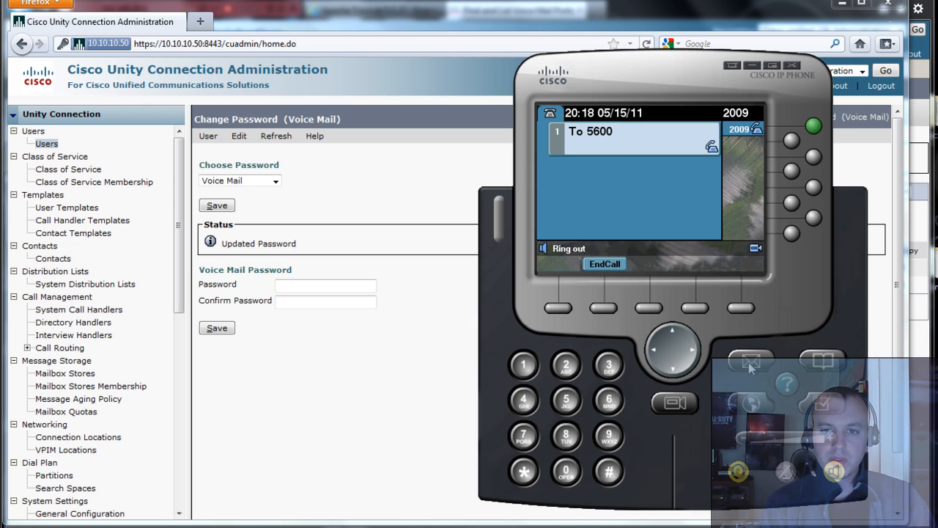
pyautogui.click(843, 468)
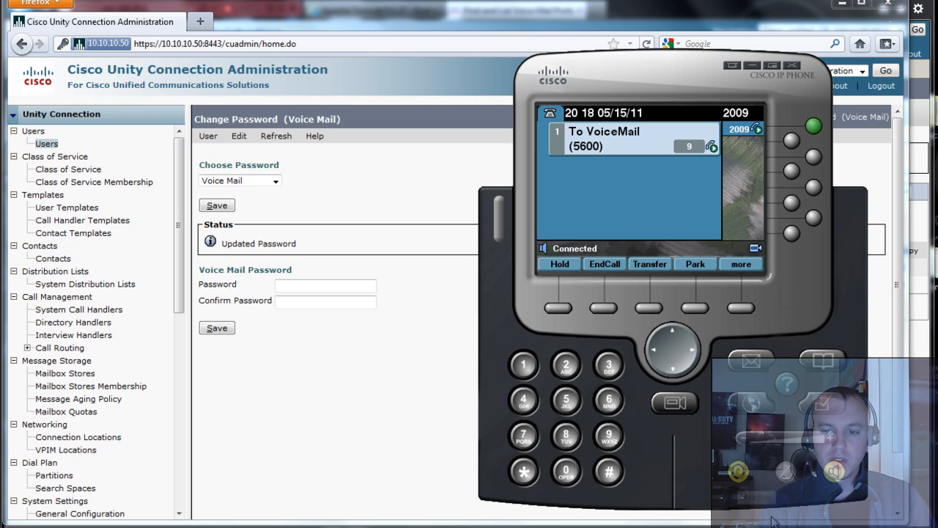
pyautogui.click(741, 476)
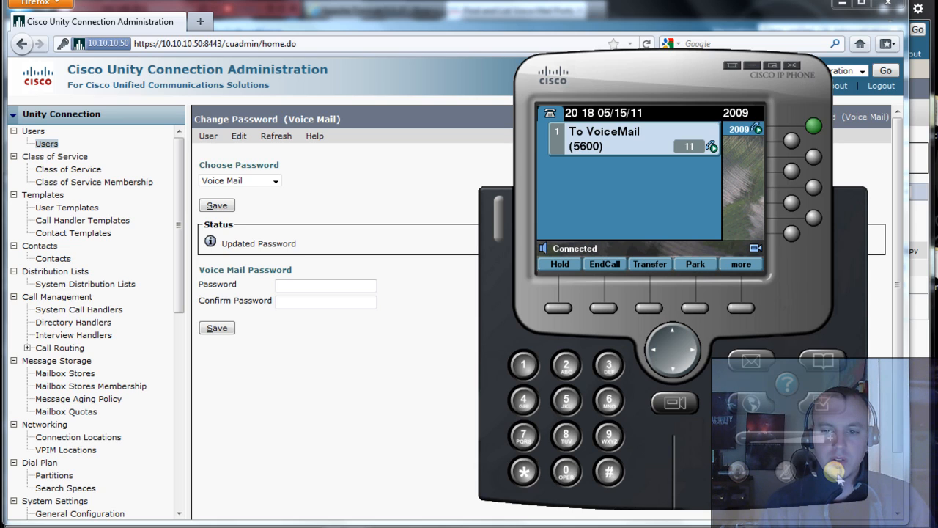
pyautogui.click(836, 474)
# - Go off-hook again, open the phone's Services, and cancel the request
pyautogui.click(836, 474)
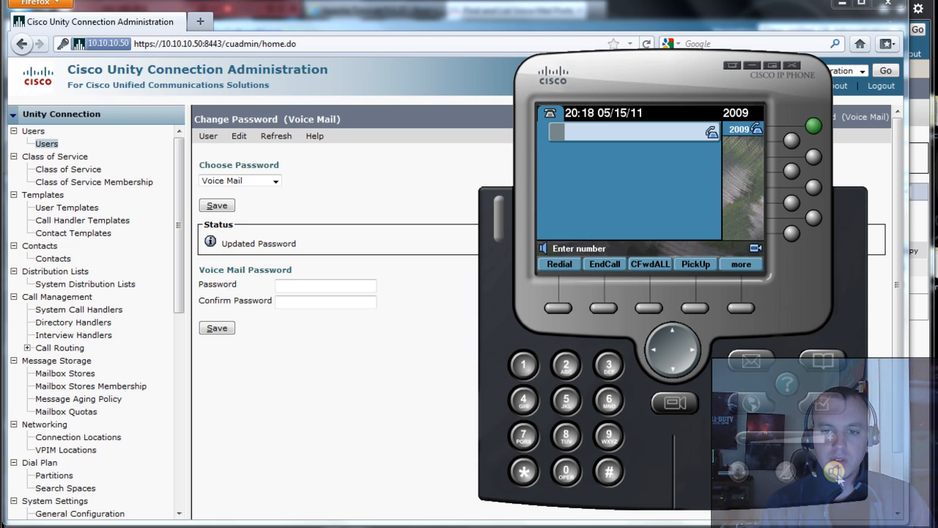
pyautogui.click(758, 413)
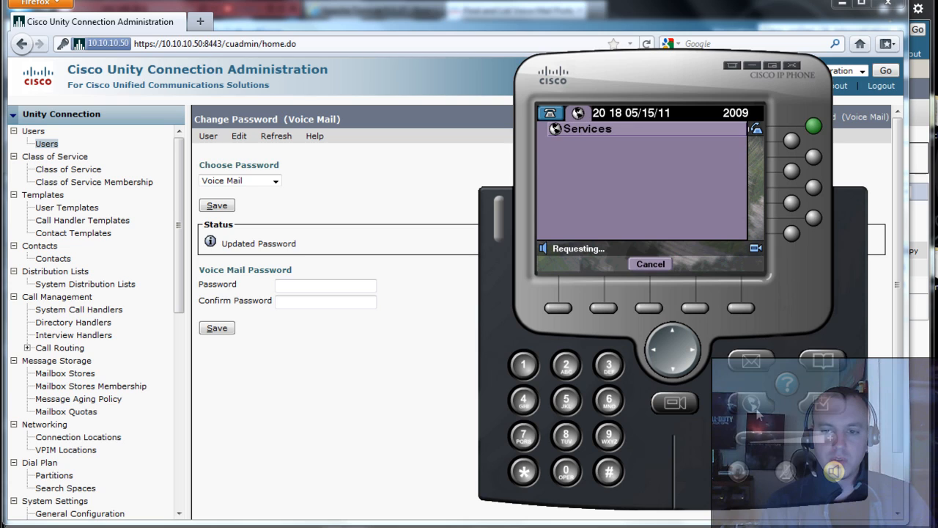
pyautogui.click(647, 270)
# - Call VoiceMail with the Messages button and stay connected to test the mailbox
pyautogui.click(750, 363)
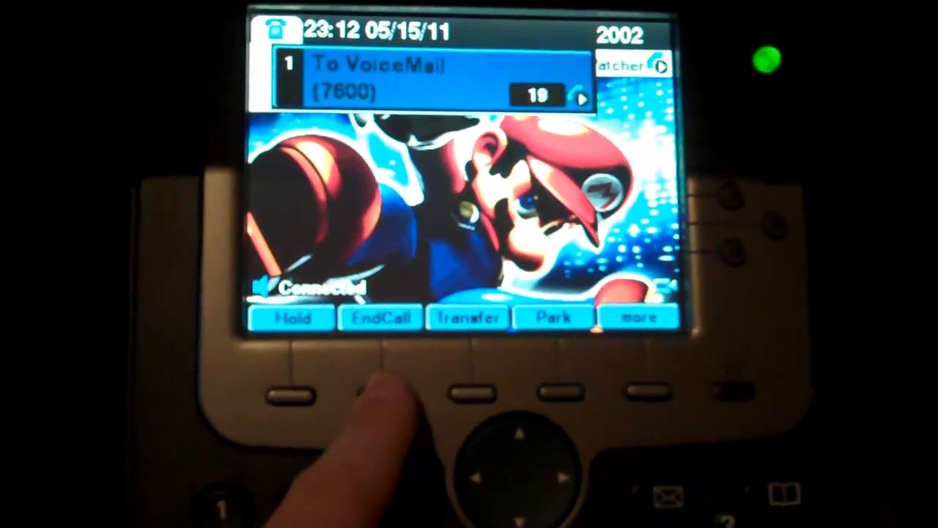
# - End line 2002's voicemail call and start a new call on desk phone 2001
pyautogui.click(382, 394)
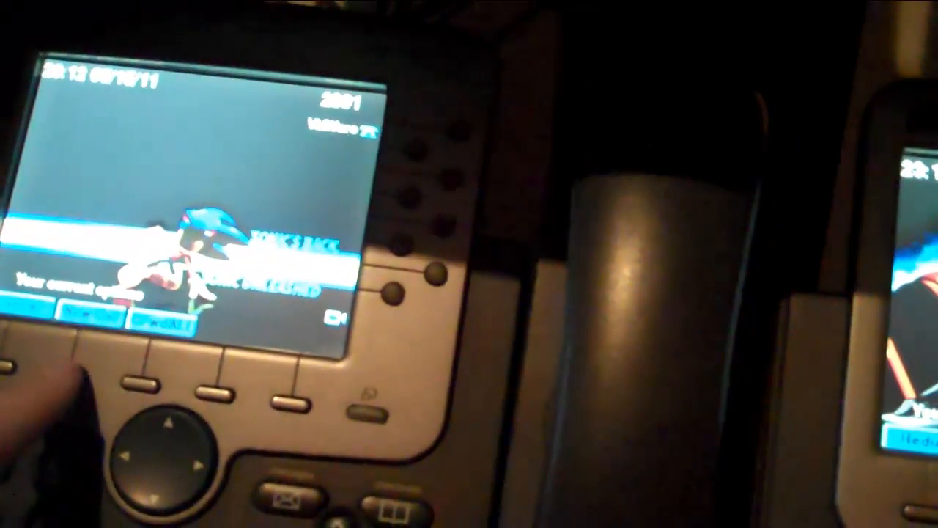
pyautogui.click(46, 388)
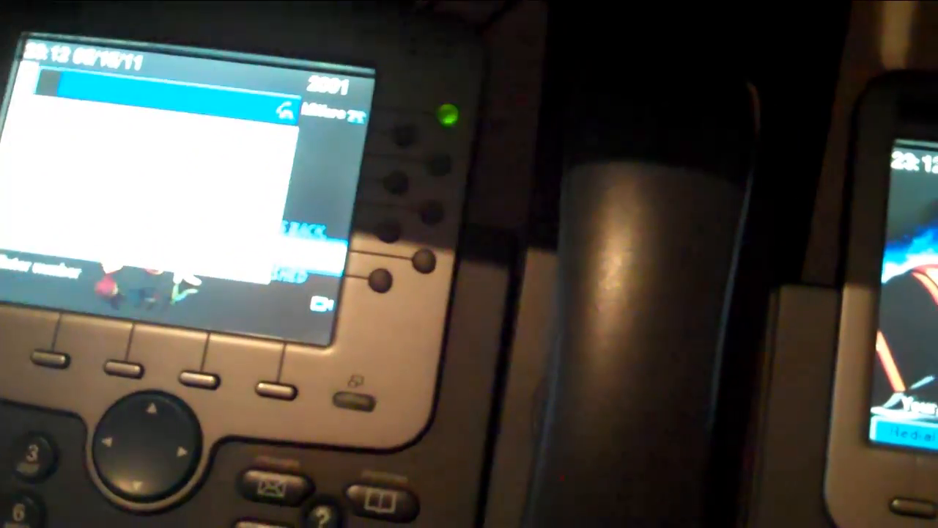